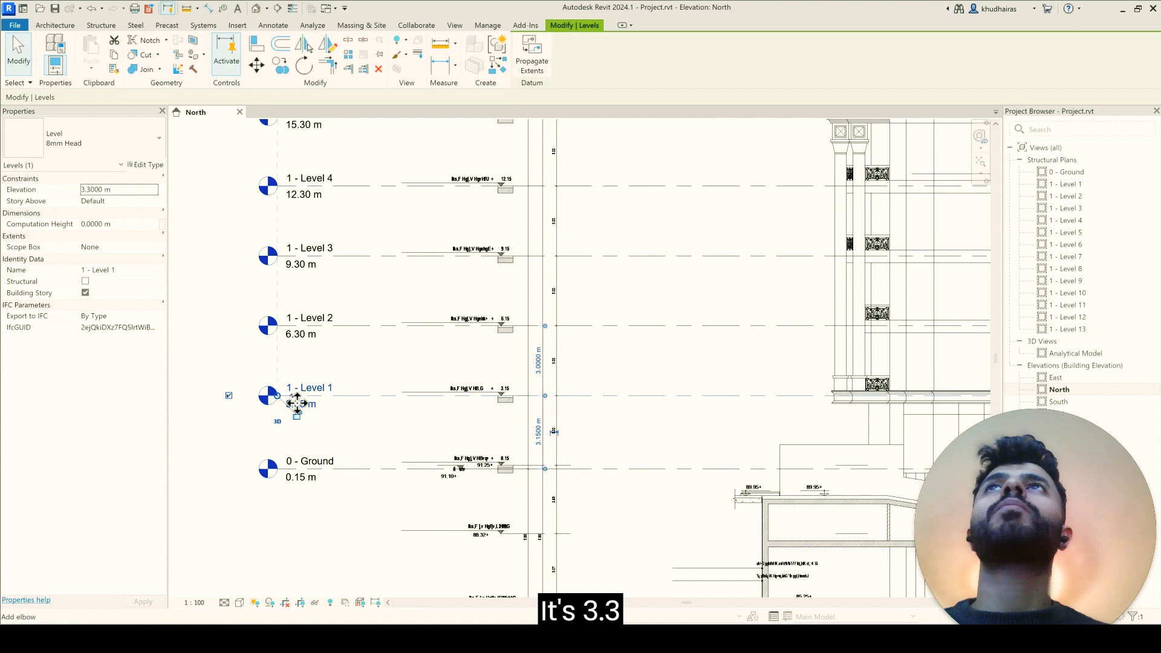
Step: Set the elevation of 1 - Level 1 to 3.15 m in the North elevation
{"action": "left_click", "coordinate": [336, 427]}
{"action": "double_click", "coordinate": [307, 406]}
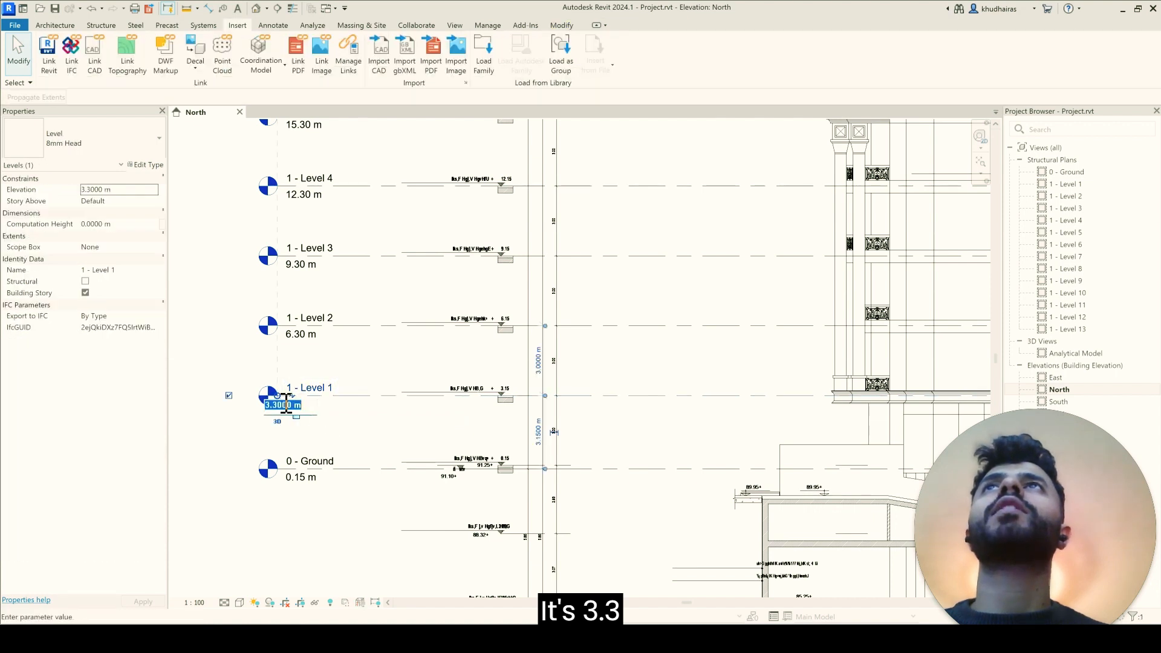
{"action": "left_click", "coordinate": [280, 405]}
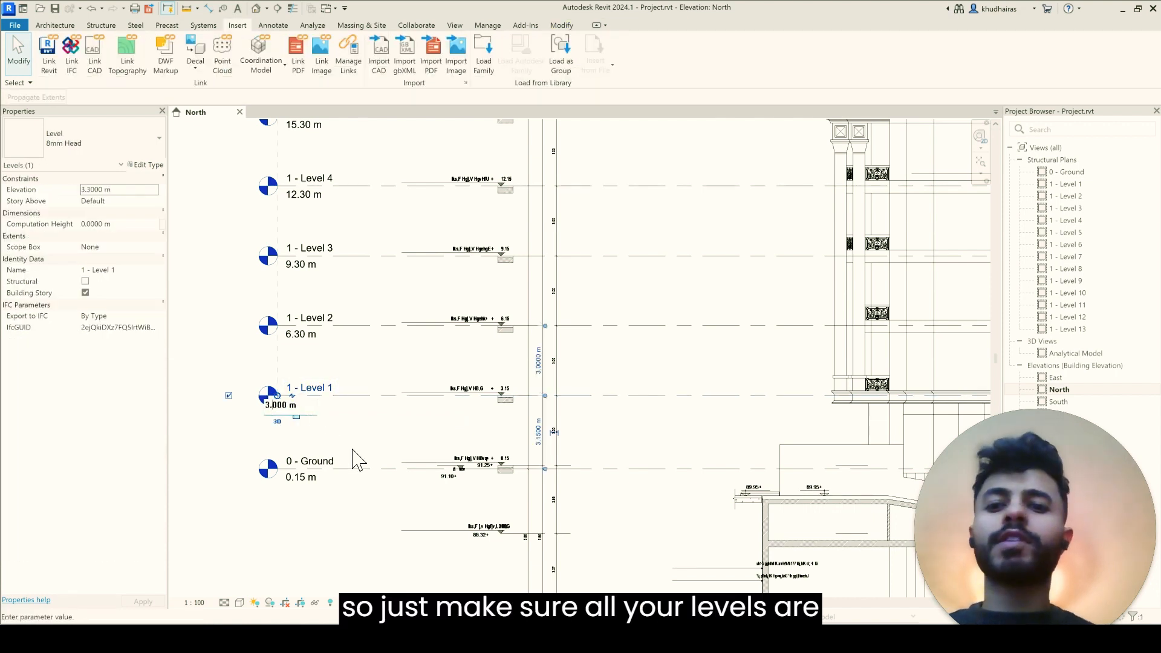
{"action": "type", "text": "15"}
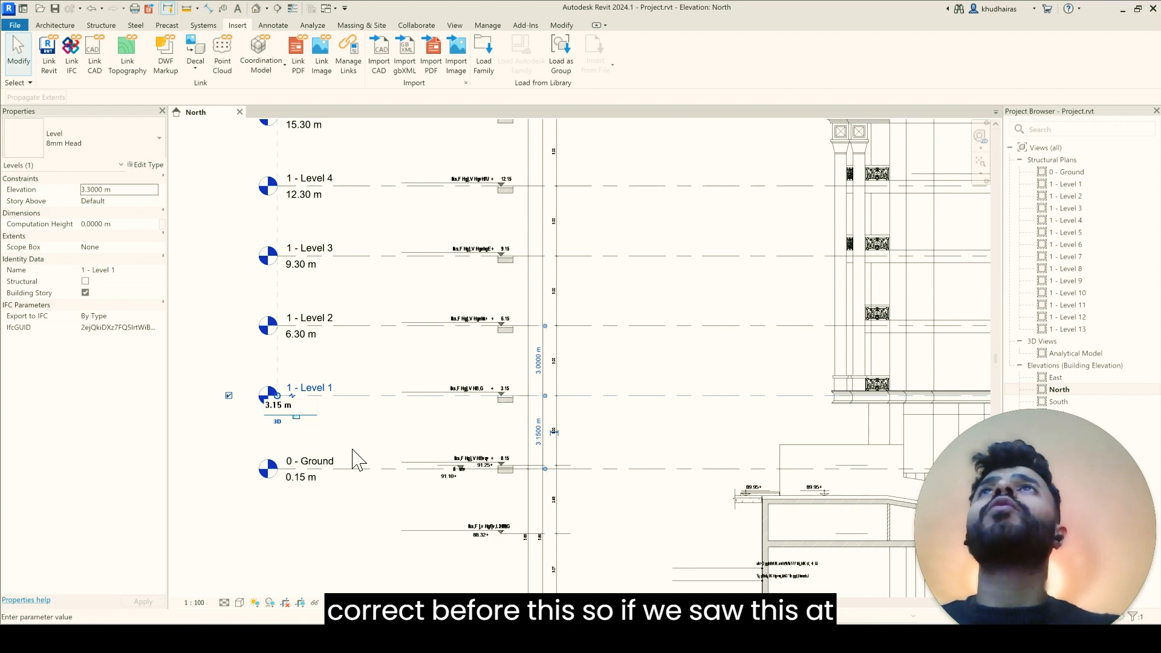
{"action": "key", "text": "Return"}
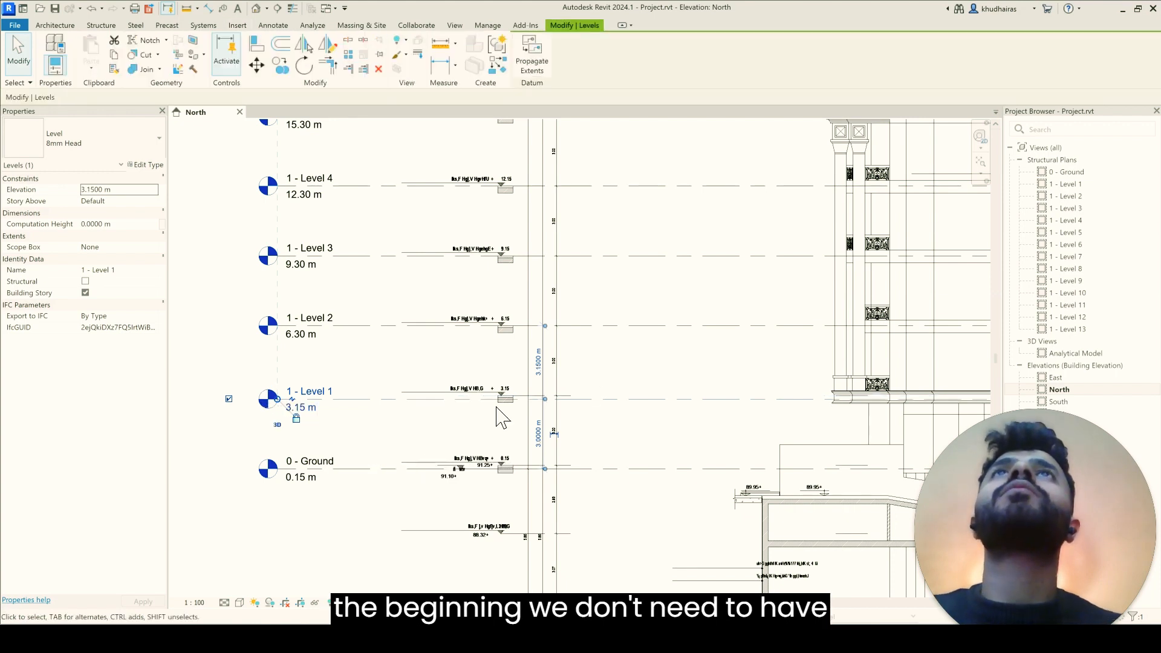
{"action": "scroll", "coordinate": [617, 382], "scroll_direction": "up", "scroll_amount": 2}
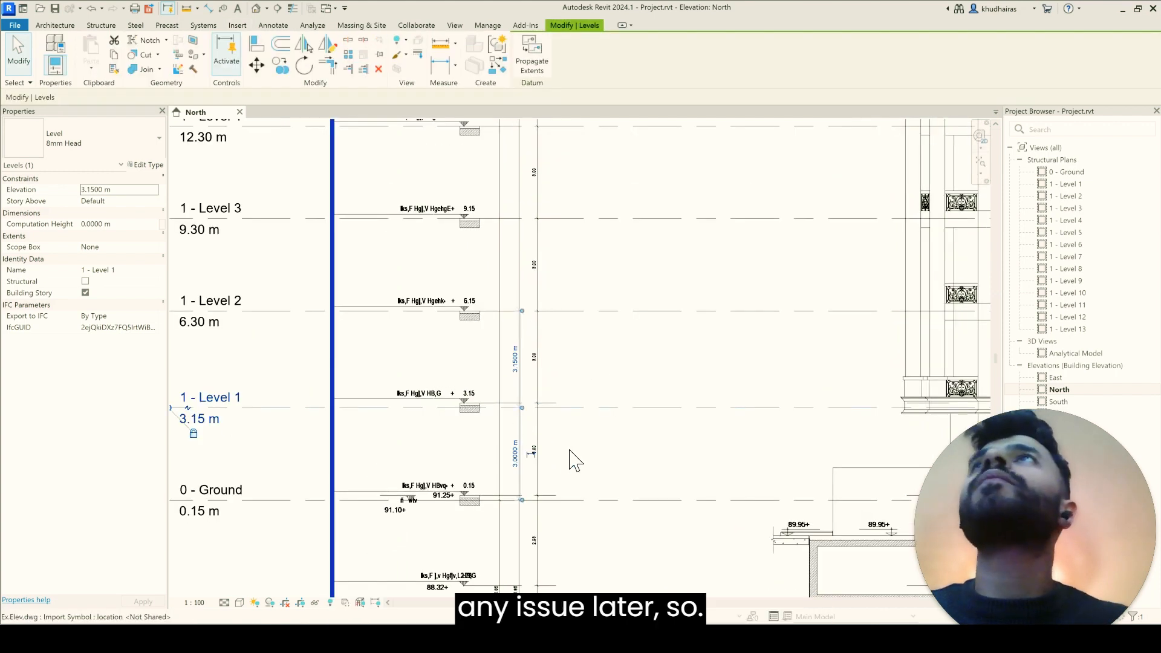
{"action": "left_click", "coordinate": [201, 323]}
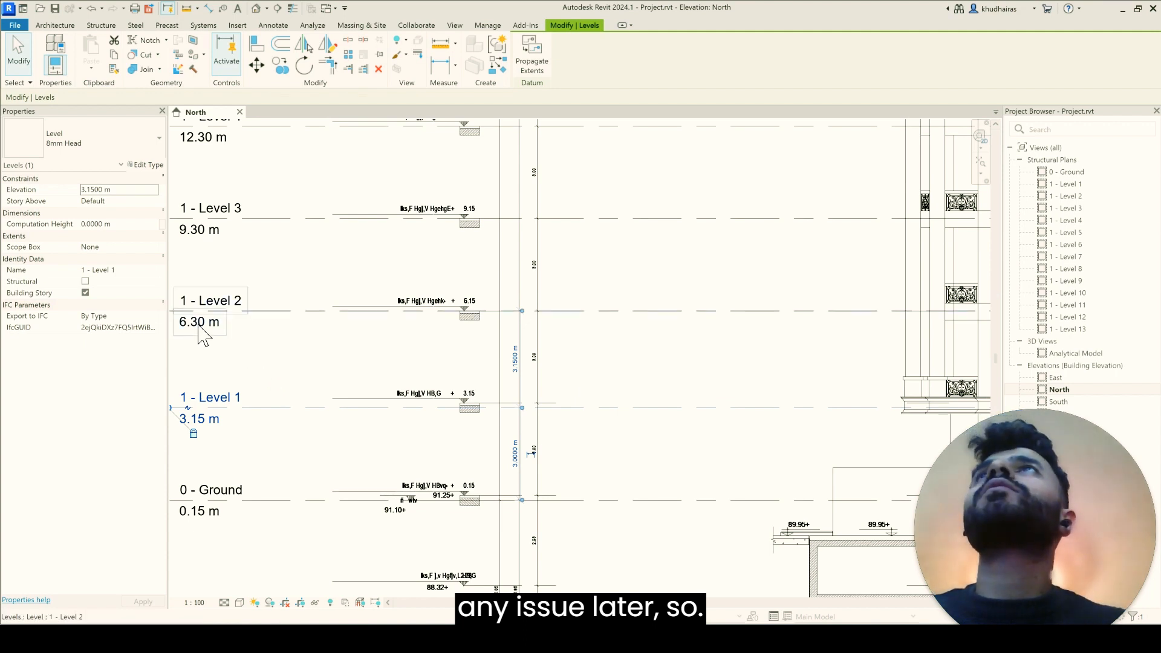
{"action": "left_click", "coordinate": [200, 322]}
{"action": "key", "text": "Escape"}
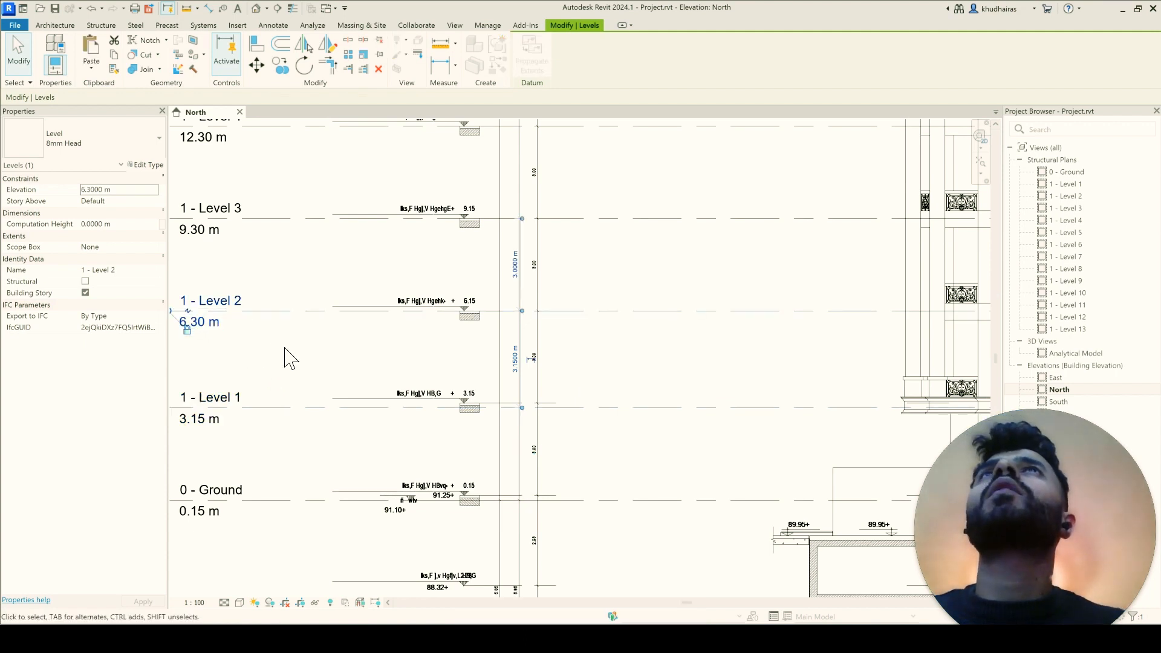
{"action": "scroll", "coordinate": [376, 384], "scroll_direction": "down", "scroll_amount": 2}
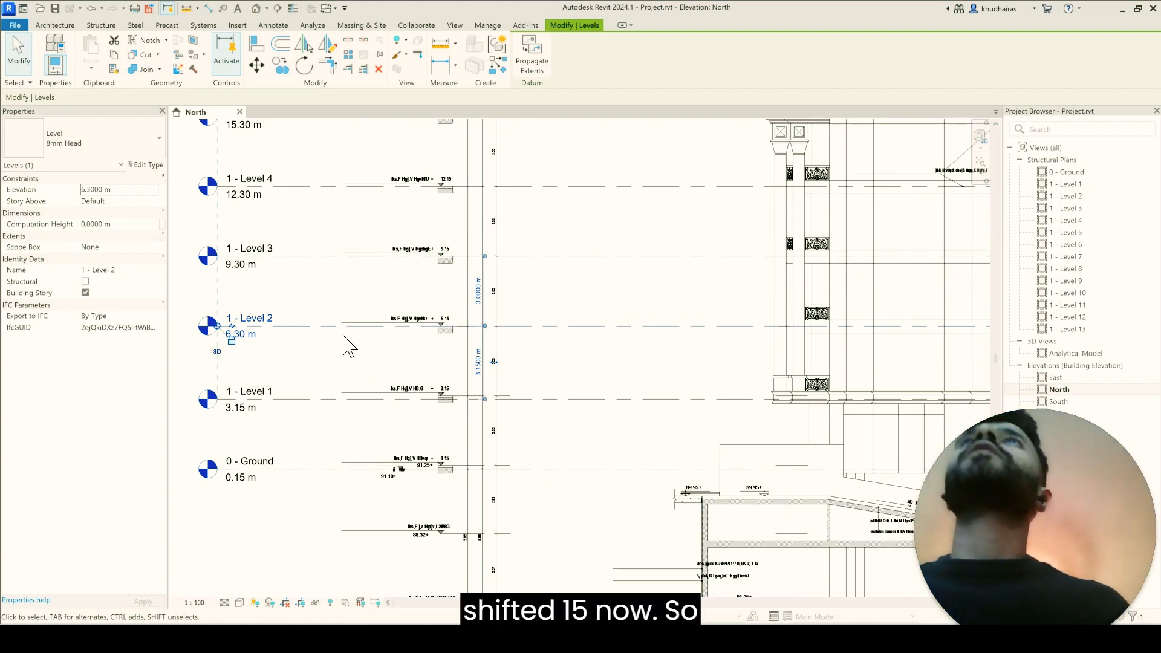
{"action": "scroll", "coordinate": [349, 359], "scroll_direction": "down", "scroll_amount": 4}
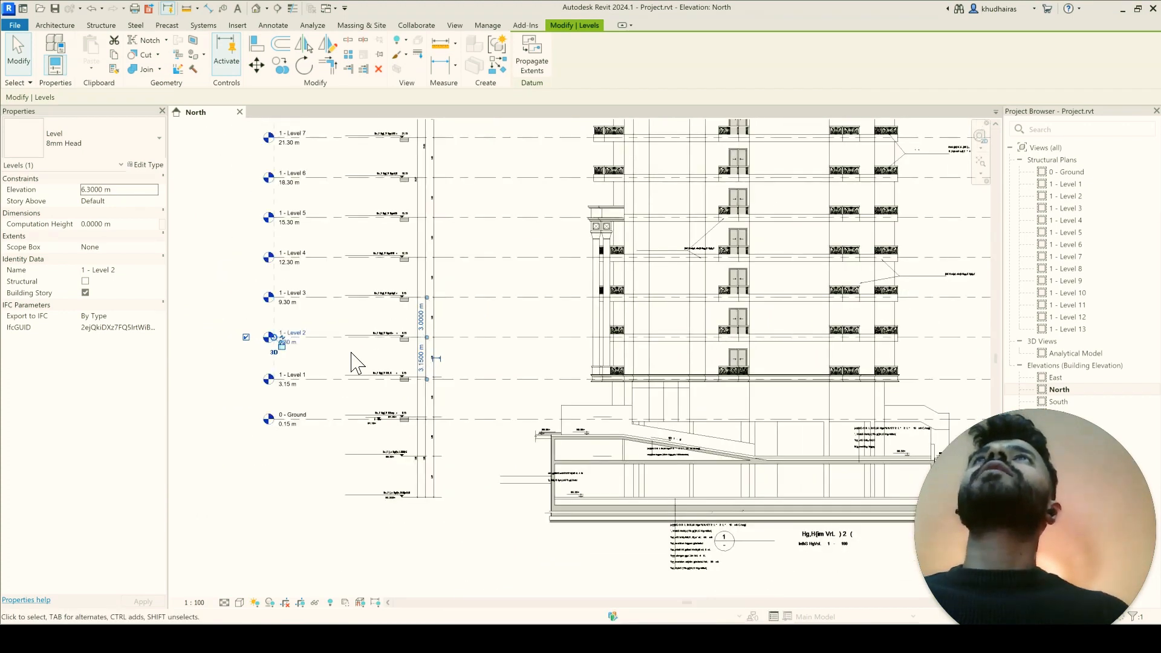
{"action": "scroll", "coordinate": [353, 362], "scroll_direction": "down", "scroll_amount": 3}
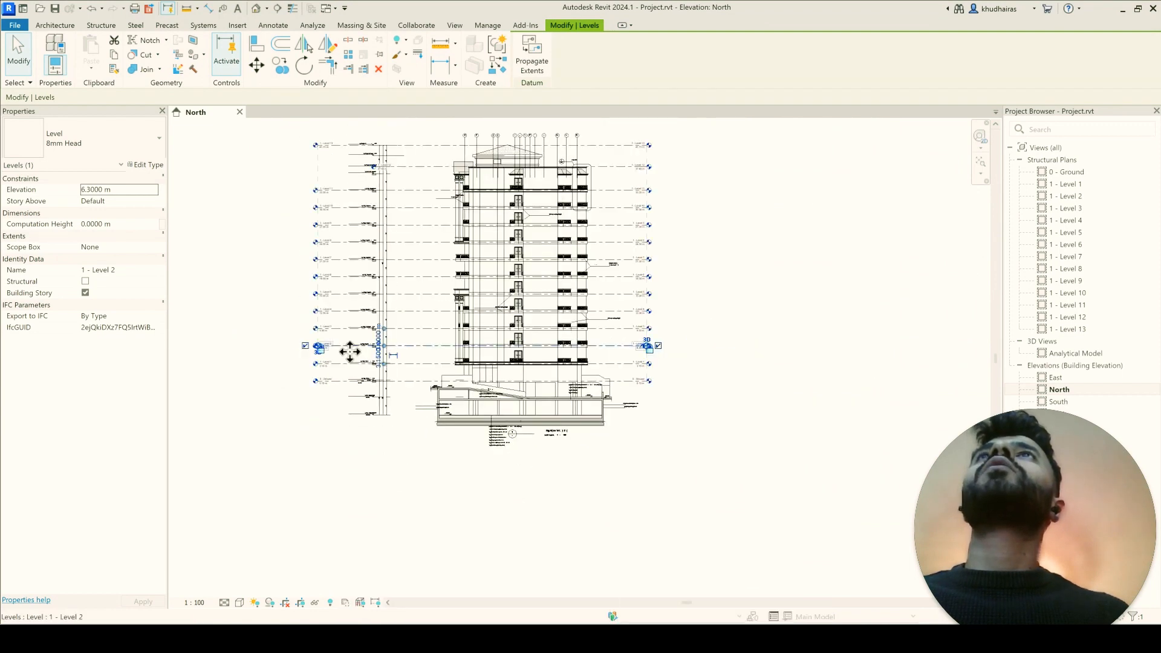
{"action": "left_click", "coordinate": [344, 354]}
{"action": "left_click_drag", "start_coordinate": [344, 361], "coordinate": [258, 133]}
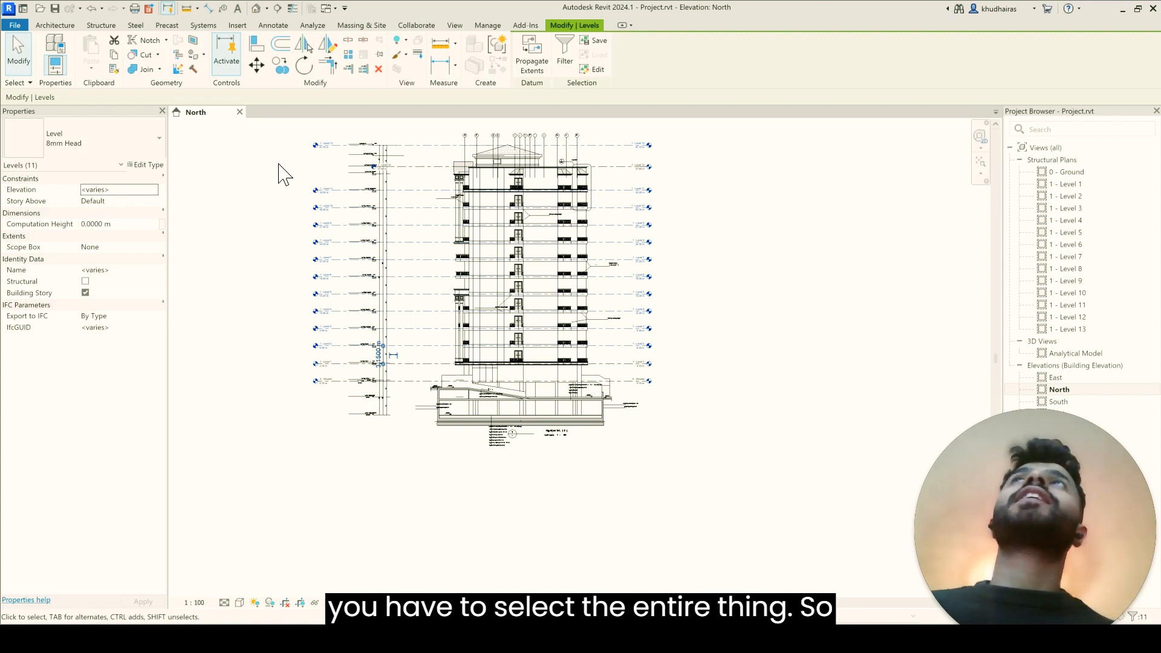
{"action": "left_click", "coordinate": [293, 133]}
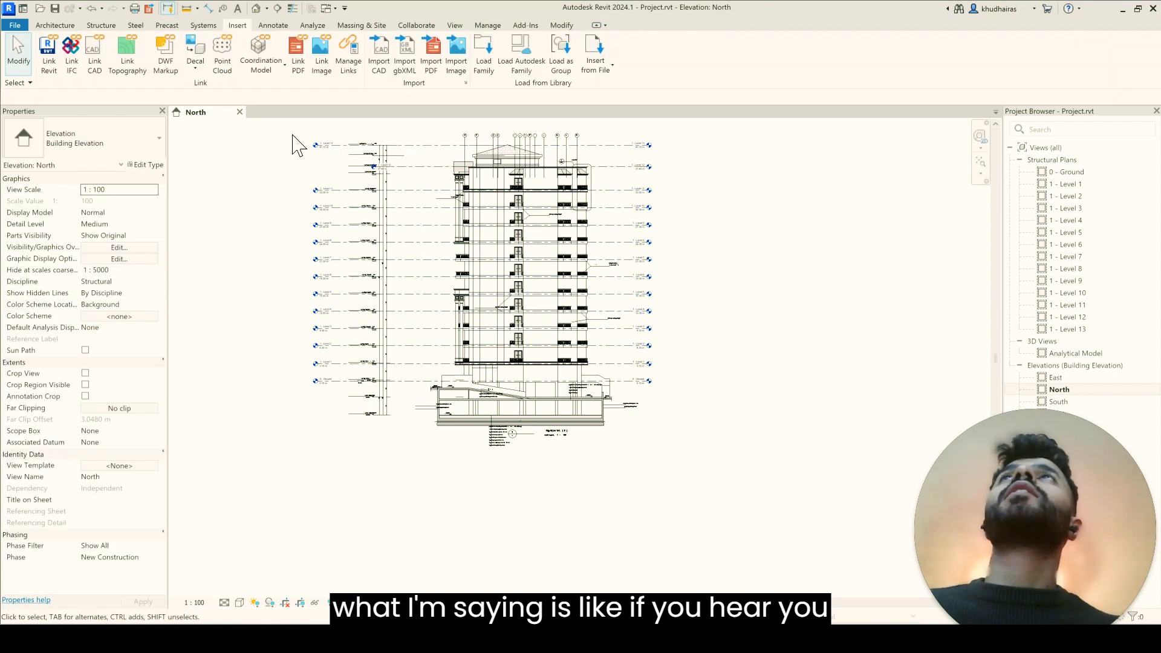
{"action": "left_click_drag", "start_coordinate": [446, 172], "coordinate": [610, 151]}
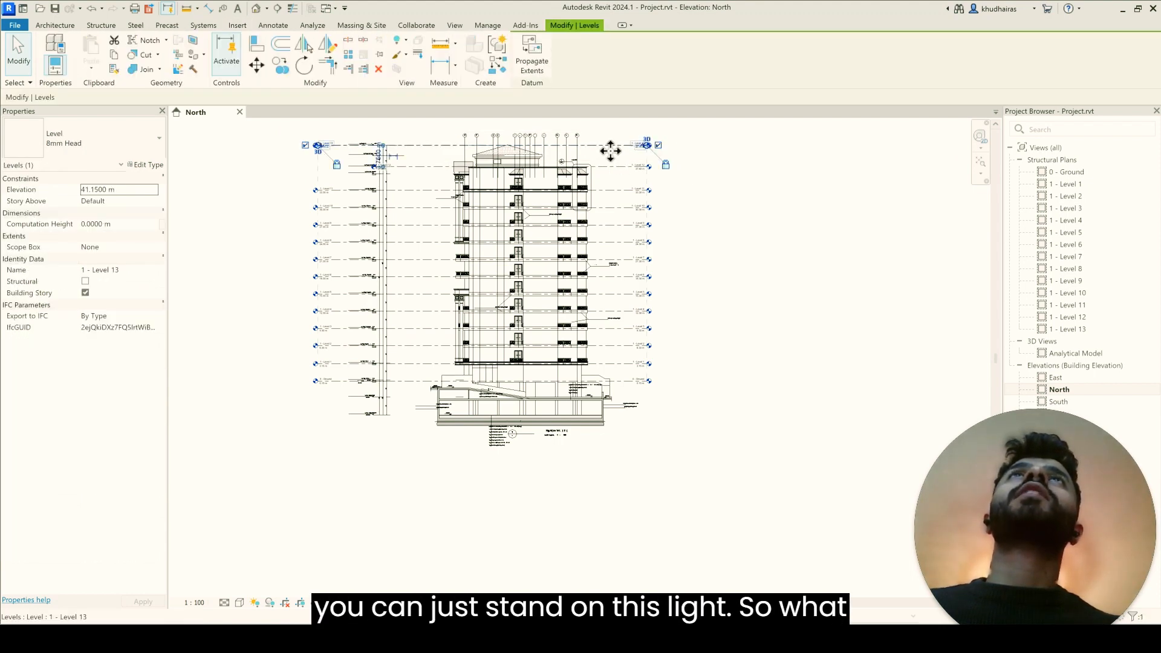
{"action": "key", "text": "Escape"}
Step: Select the levels from 1 - Level 2 upward together and move them down by 0.15 m
{"action": "left_click_drag", "start_coordinate": [301, 125], "coordinate": [279, 200]}
{"action": "scroll", "coordinate": [337, 364], "scroll_direction": "up", "scroll_amount": 3}
{"action": "scroll", "coordinate": [387, 356], "scroll_direction": "up", "scroll_amount": 4}
{"action": "scroll", "coordinate": [285, 225], "scroll_direction": "down", "scroll_amount": 3}
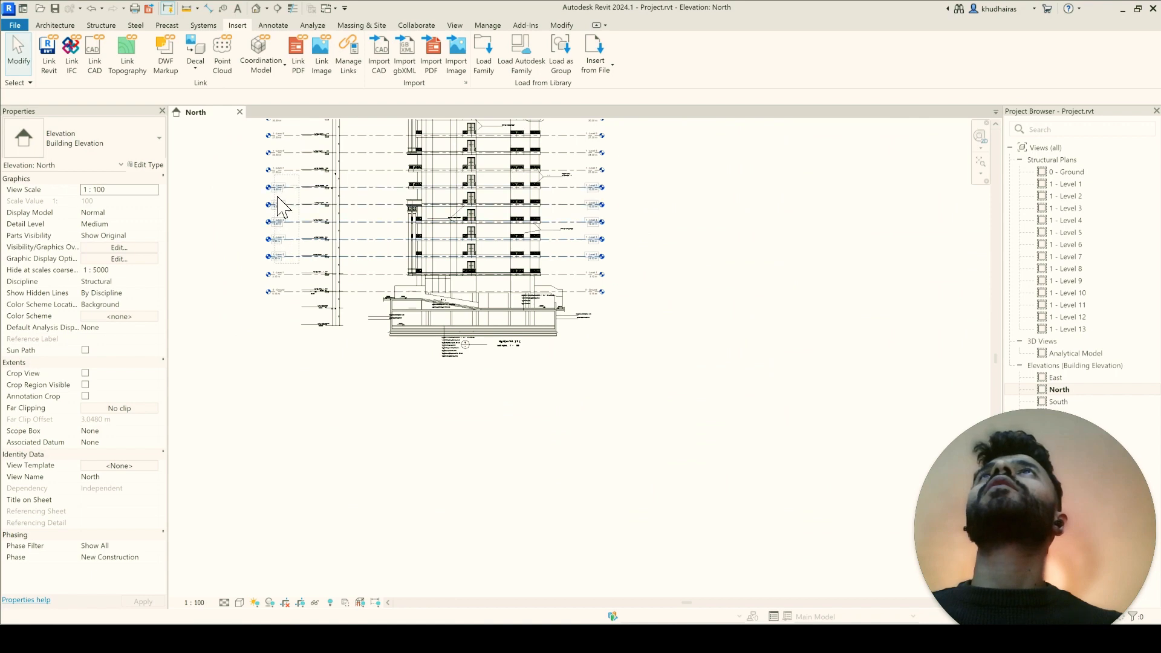
{"action": "scroll", "coordinate": [284, 218], "scroll_direction": "down", "scroll_amount": 4}
{"action": "left_click_drag", "start_coordinate": [289, 240], "coordinate": [250, 132]}
{"action": "scroll", "coordinate": [275, 161], "scroll_direction": "up", "scroll_amount": 1}
{"action": "scroll", "coordinate": [298, 267], "scroll_direction": "up", "scroll_amount": 5}
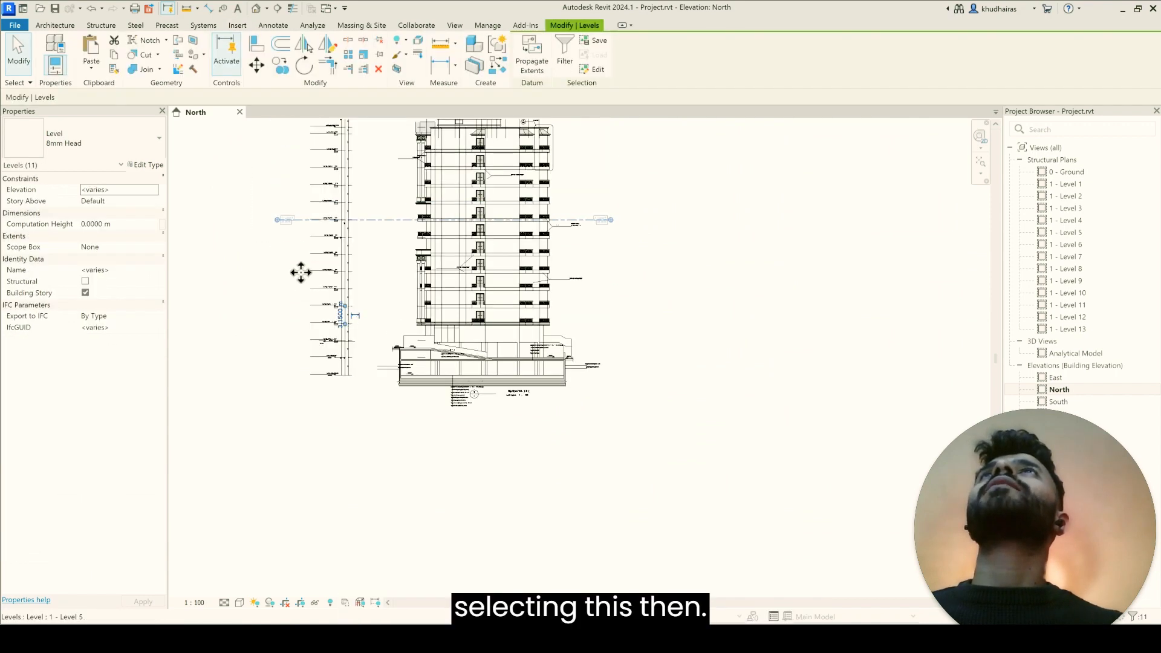
{"action": "scroll", "coordinate": [312, 293], "scroll_direction": "up", "scroll_amount": 1}
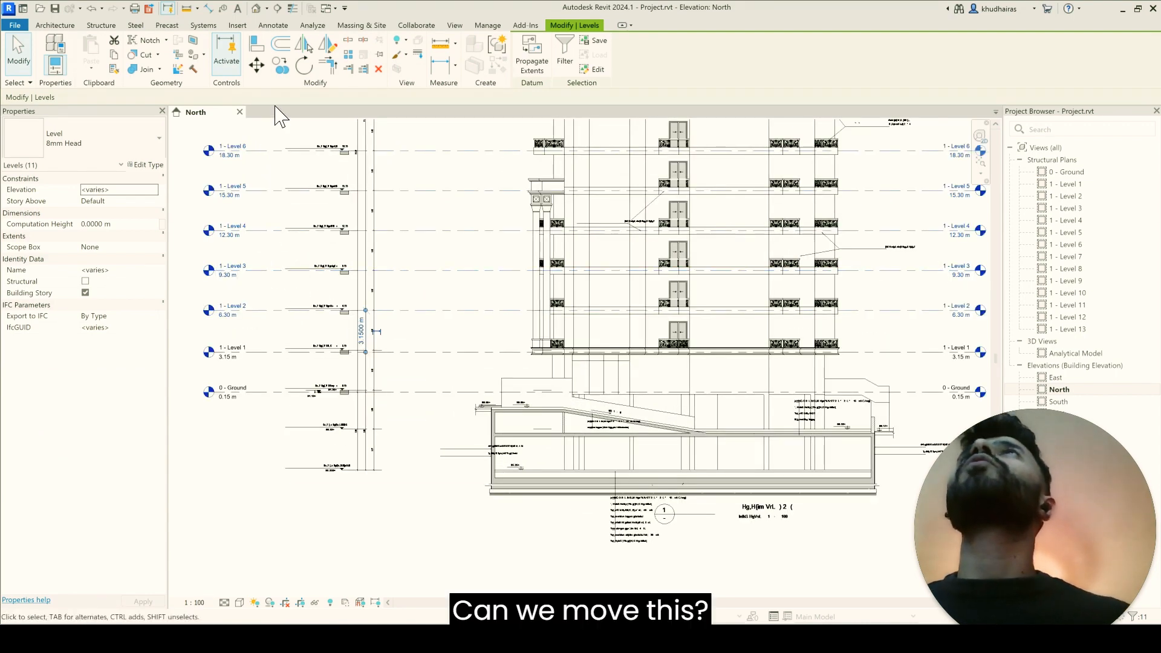
{"action": "scroll", "coordinate": [221, 317], "scroll_direction": "up", "scroll_amount": 1}
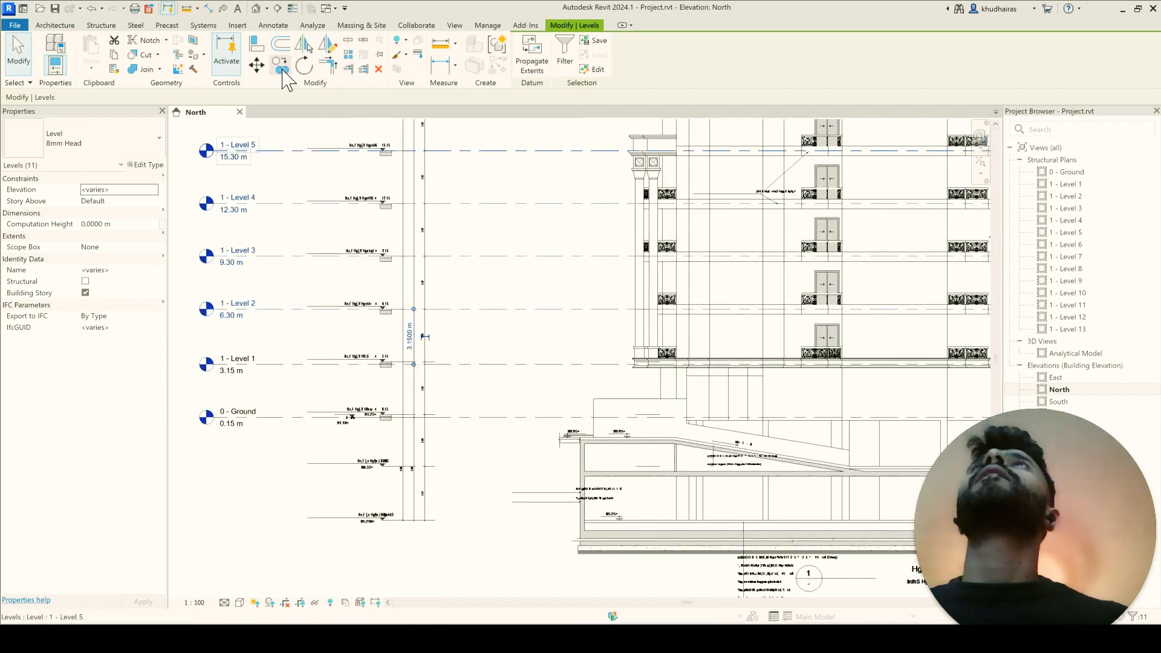
{"action": "left_click", "coordinate": [257, 65]}
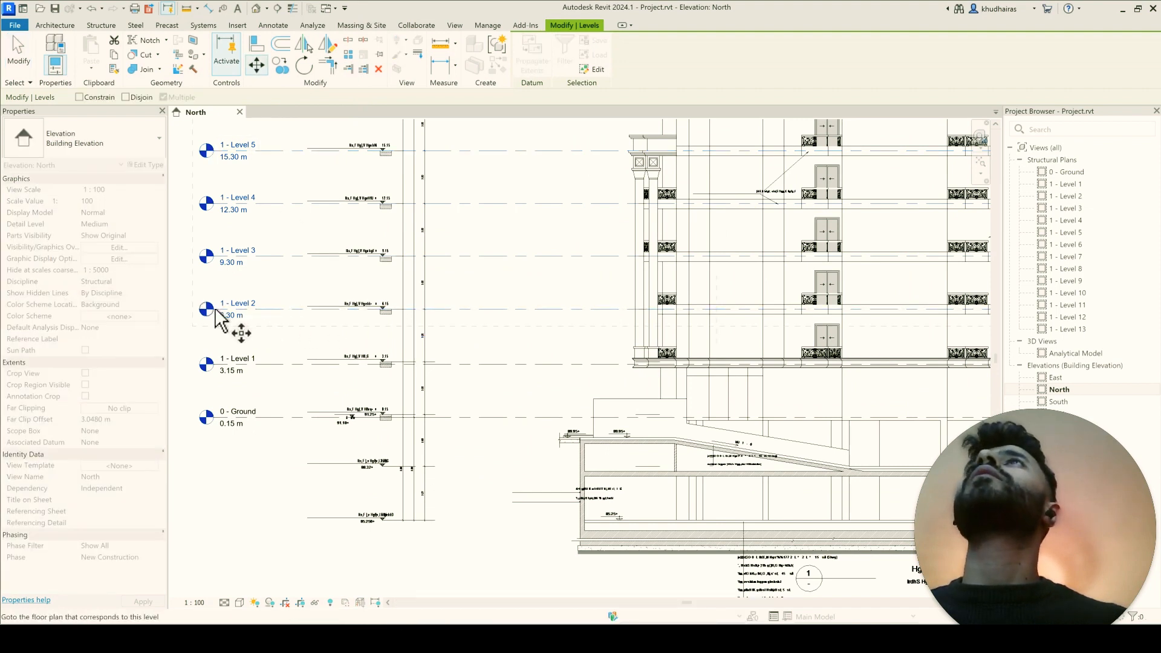
{"action": "left_click", "coordinate": [403, 309]}
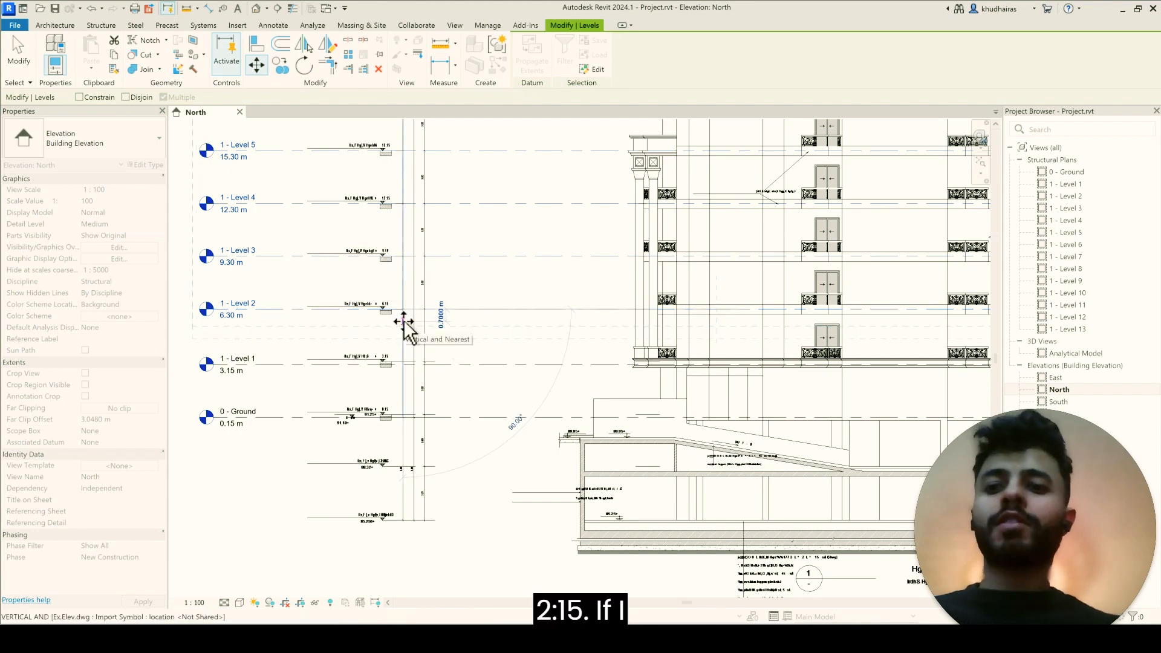
{"action": "type", "text": "0.15"}
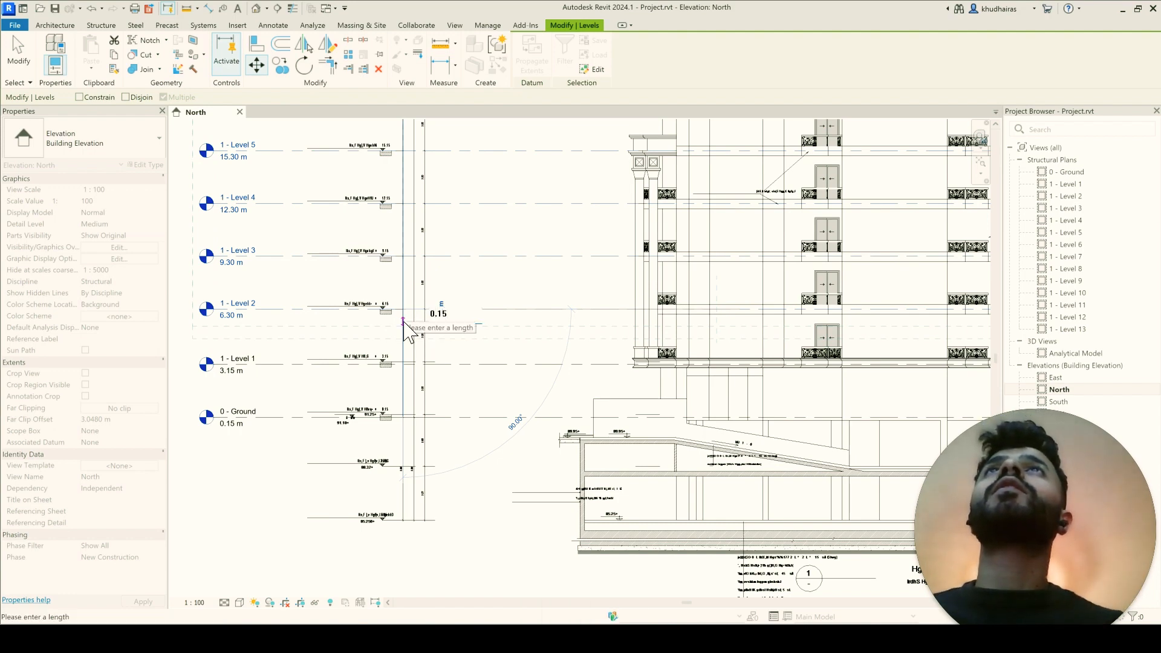
{"action": "key", "text": "Return"}
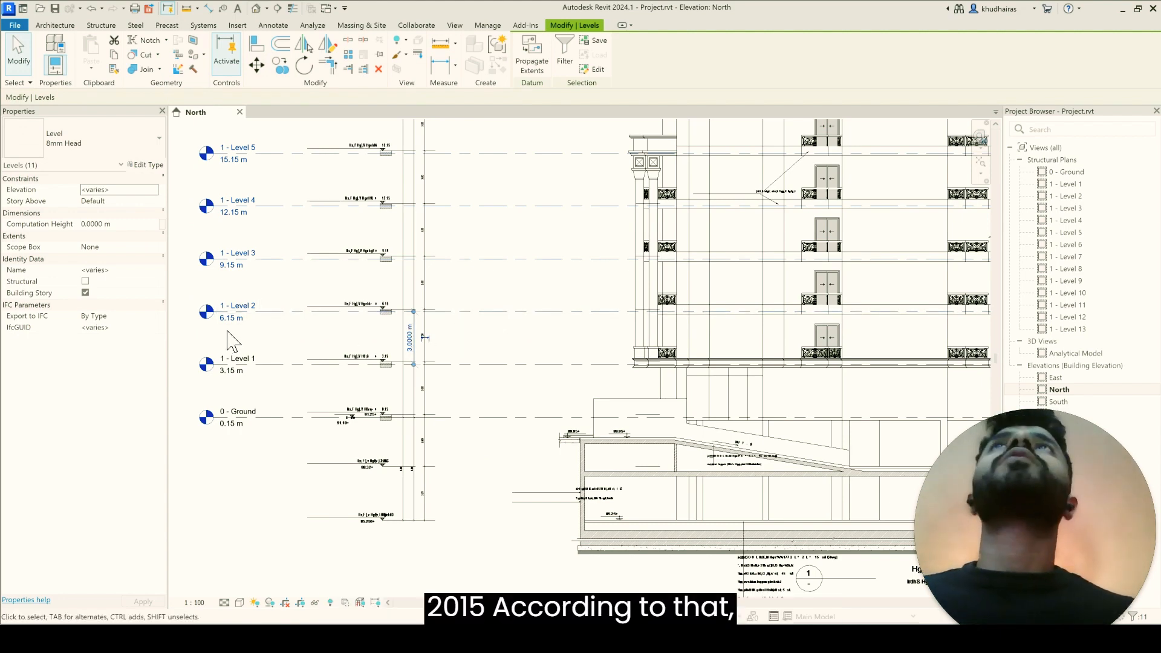
Step: Compare the elevations of the moved levels with the floor level marks in the elevation drawing
{"action": "scroll", "coordinate": [319, 297], "scroll_direction": "up", "scroll_amount": 2}
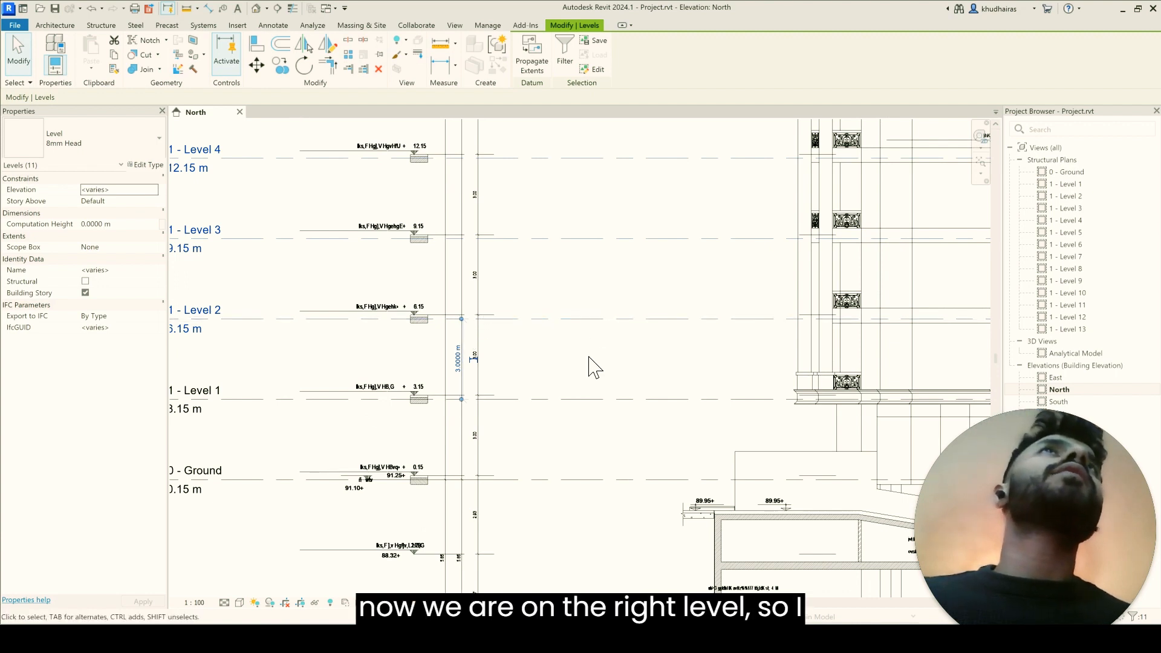
{"action": "scroll", "coordinate": [555, 364], "scroll_direction": "down", "scroll_amount": 1}
{"action": "scroll", "coordinate": [557, 364], "scroll_direction": "down", "scroll_amount": 1}
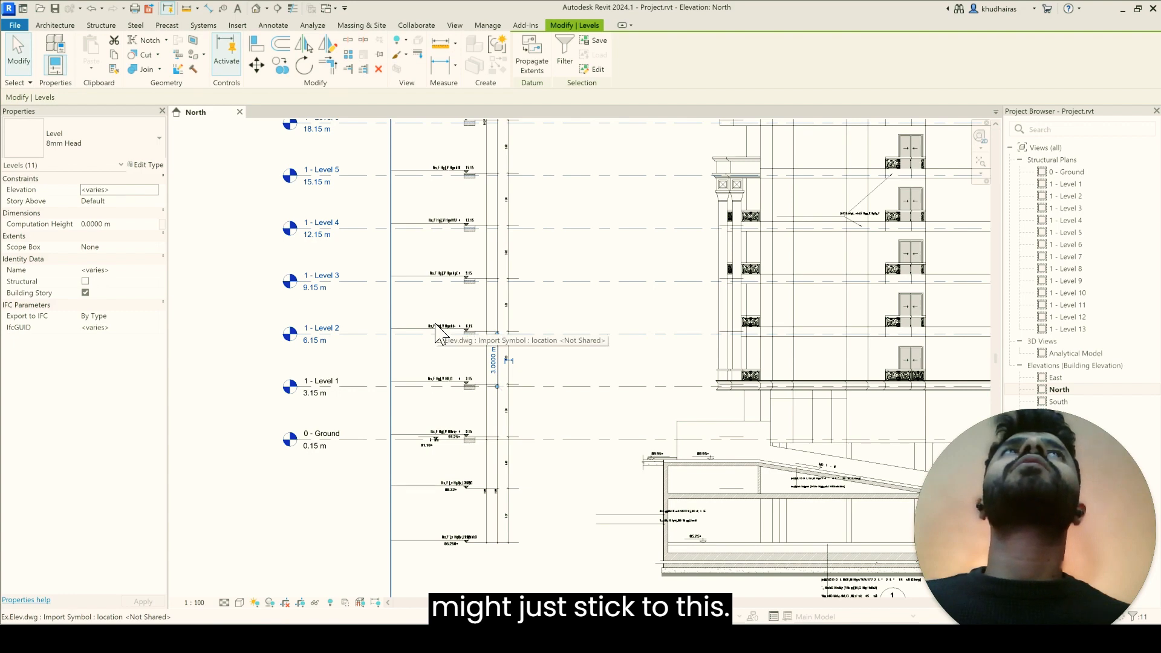
{"action": "scroll", "coordinate": [436, 331], "scroll_direction": "up", "scroll_amount": 1}
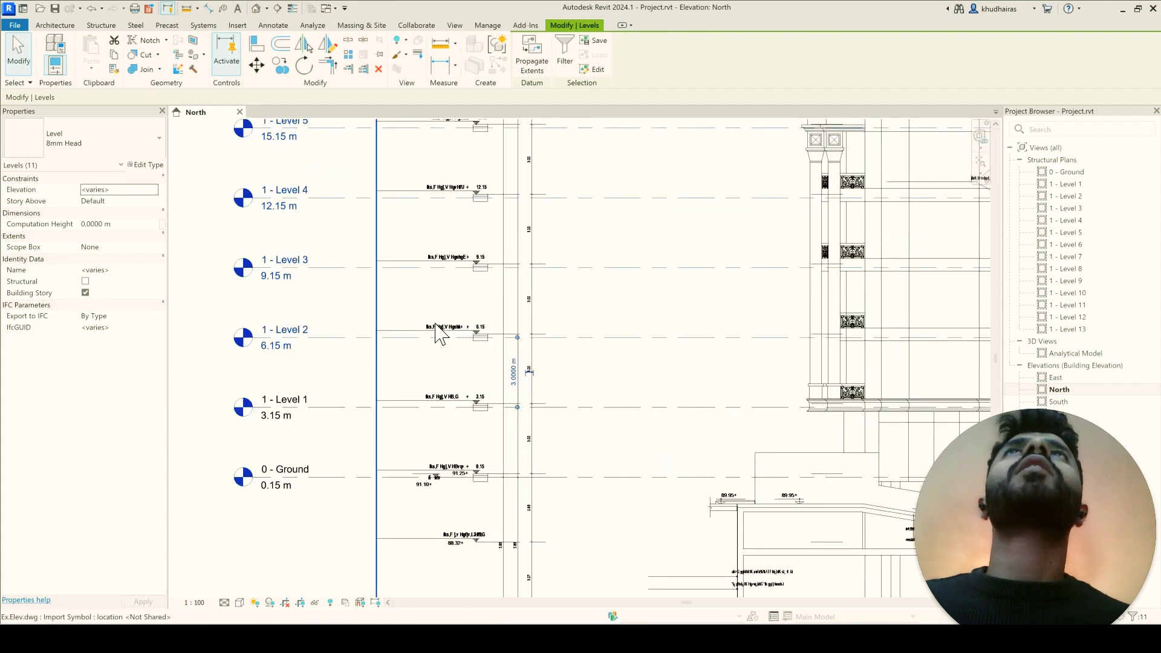
{"action": "scroll", "coordinate": [461, 329], "scroll_direction": "up", "scroll_amount": 3}
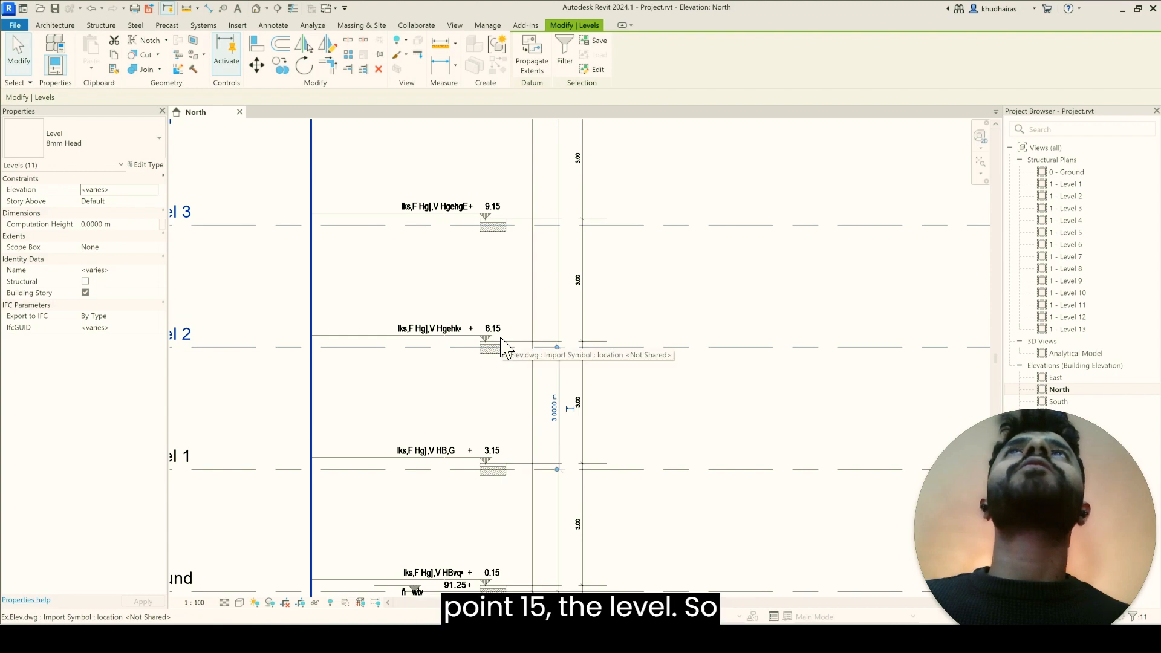
{"action": "scroll", "coordinate": [501, 348], "scroll_direction": "down", "scroll_amount": 2}
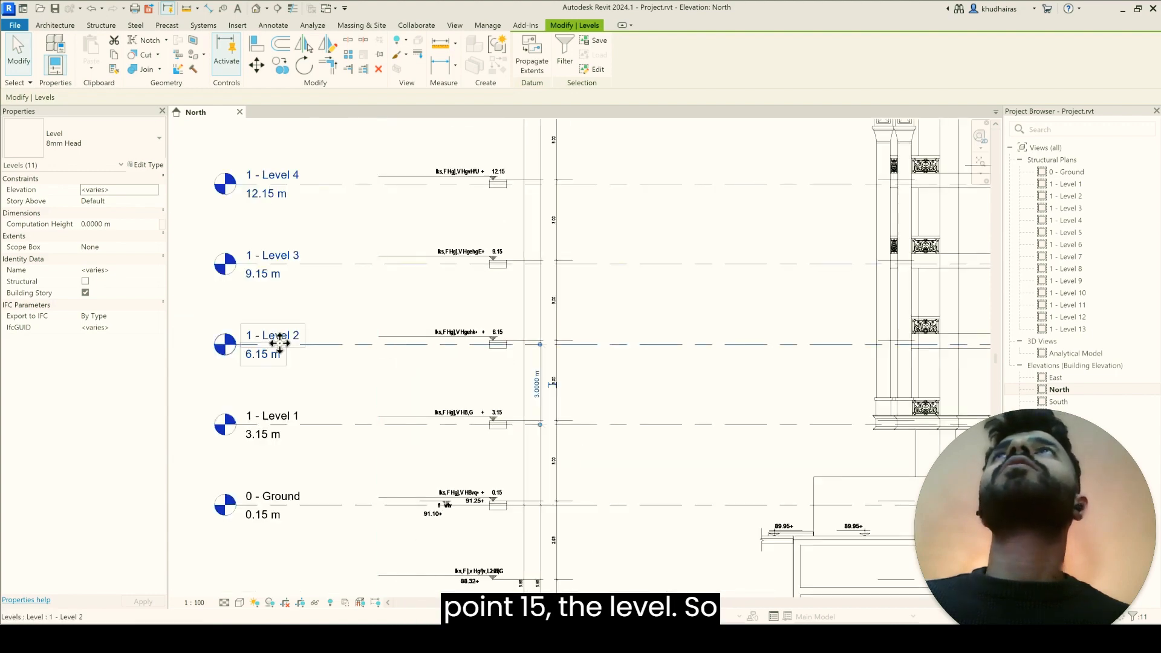
{"action": "scroll", "coordinate": [427, 335], "scroll_direction": "up", "scroll_amount": 2}
{"action": "scroll", "coordinate": [440, 355], "scroll_direction": "down", "scroll_amount": 1}
{"action": "scroll", "coordinate": [285, 355], "scroll_direction": "down", "scroll_amount": 1}
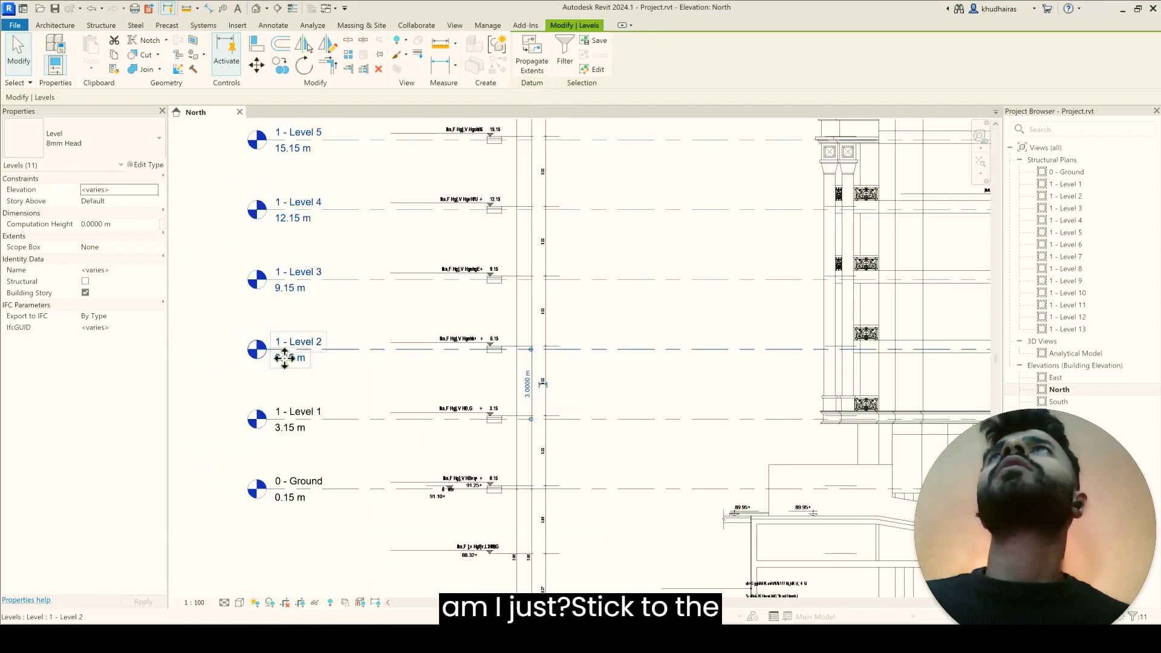
{"action": "scroll", "coordinate": [296, 396], "scroll_direction": "up", "scroll_amount": 2}
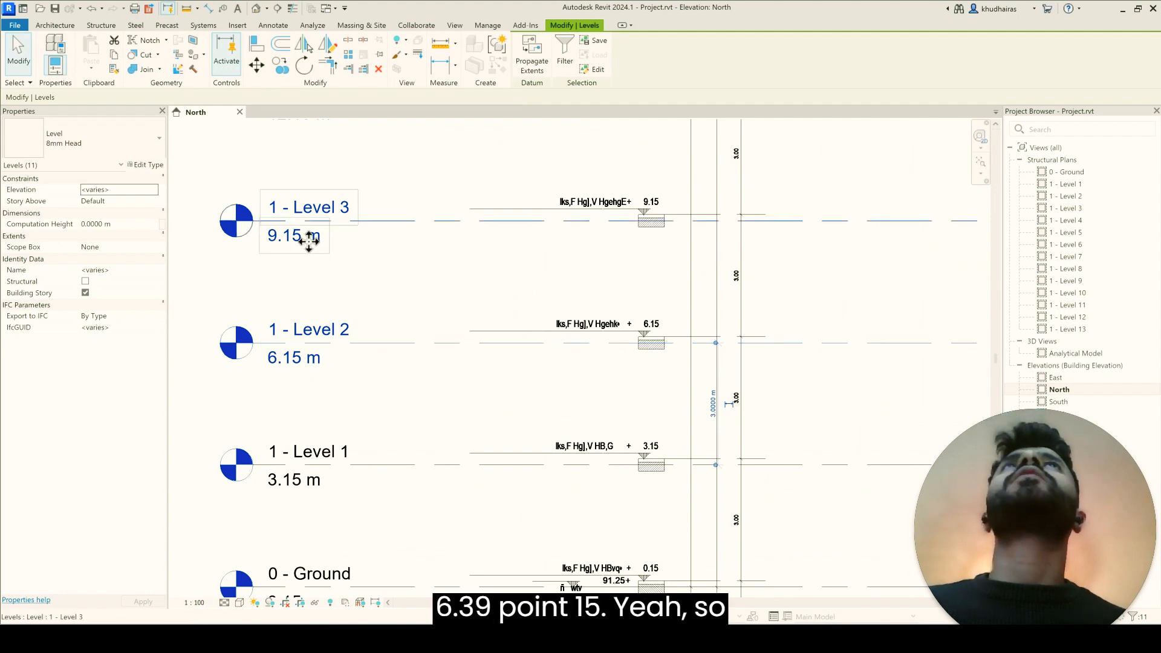
{"action": "scroll", "coordinate": [308, 347], "scroll_direction": "down", "scroll_amount": 4}
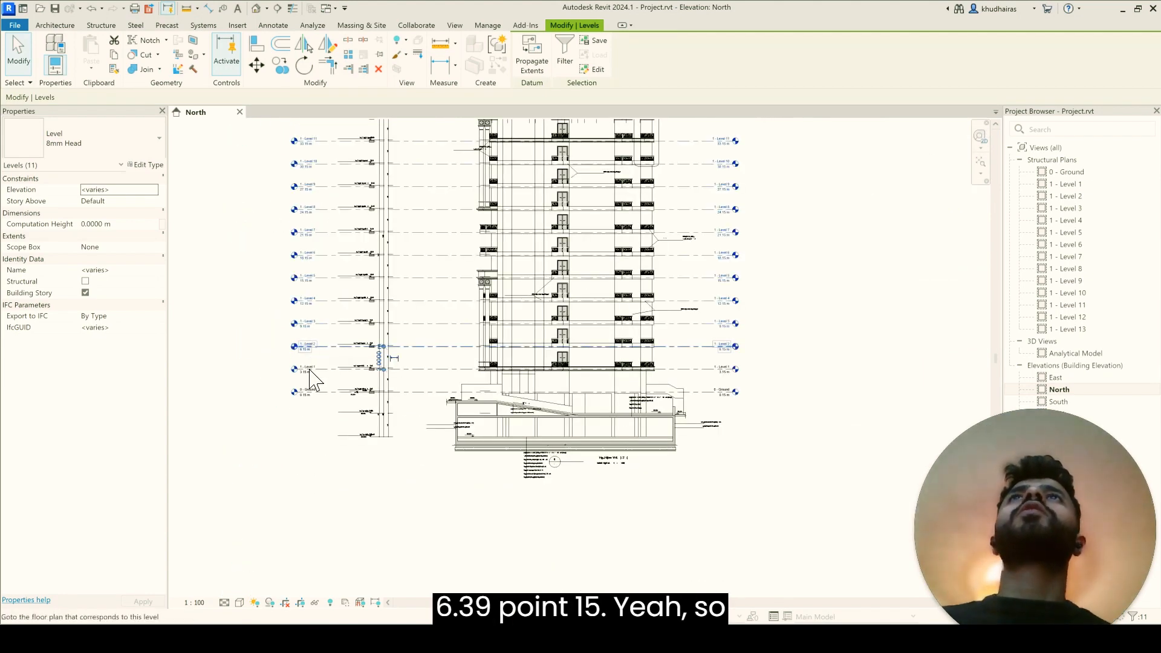
{"action": "scroll", "coordinate": [423, 478], "scroll_direction": "down", "scroll_amount": 3}
{"action": "left_click", "coordinate": [754, 339]}
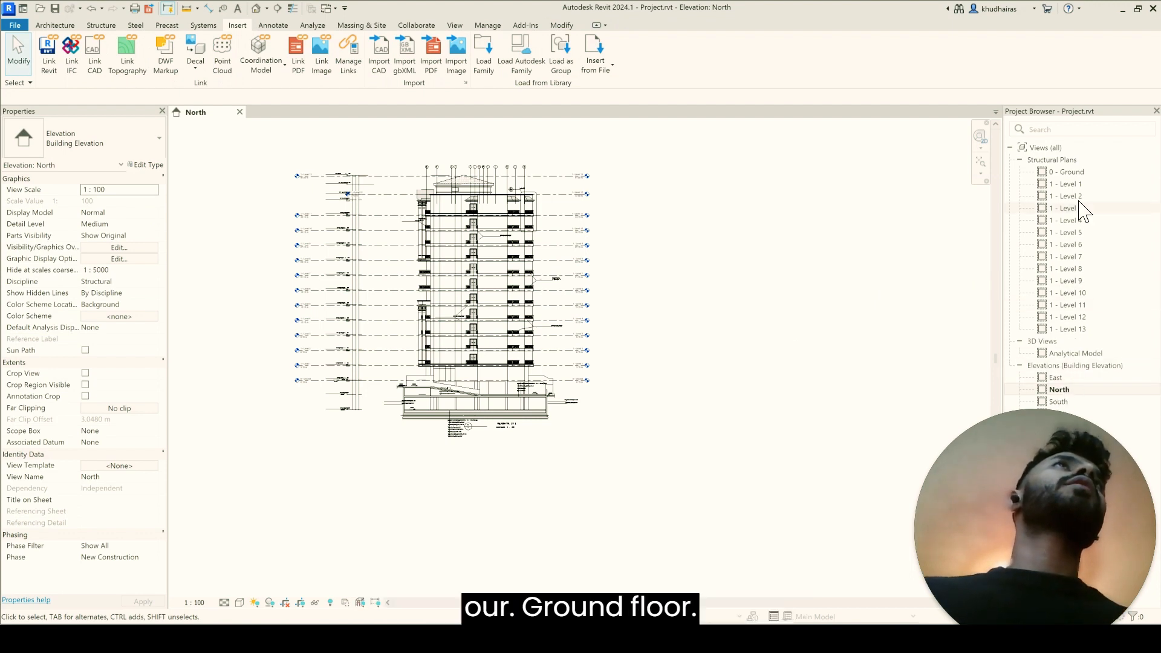
Step: Open the 0 - Ground structural plan and save the project
{"action": "double_click", "coordinate": [1069, 174]}
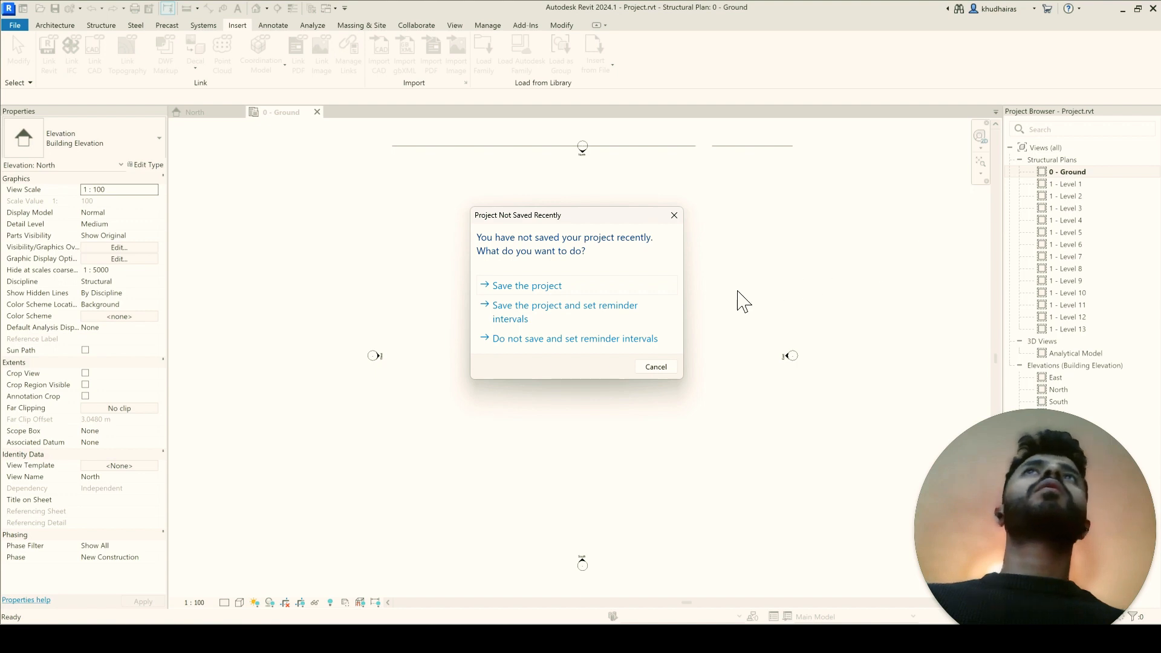
{"action": "left_click", "coordinate": [519, 289]}
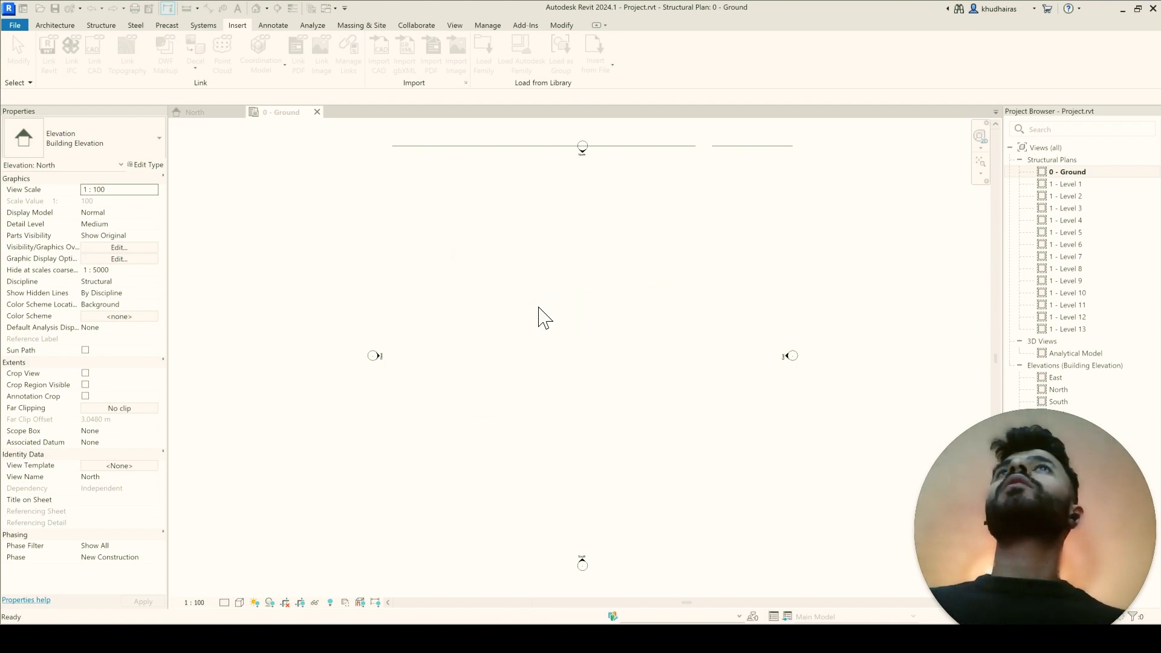
Step: Hide the Ex.Elev.dwg drawing in the 0 - Ground structural plan
{"action": "left_click", "coordinate": [653, 148]}
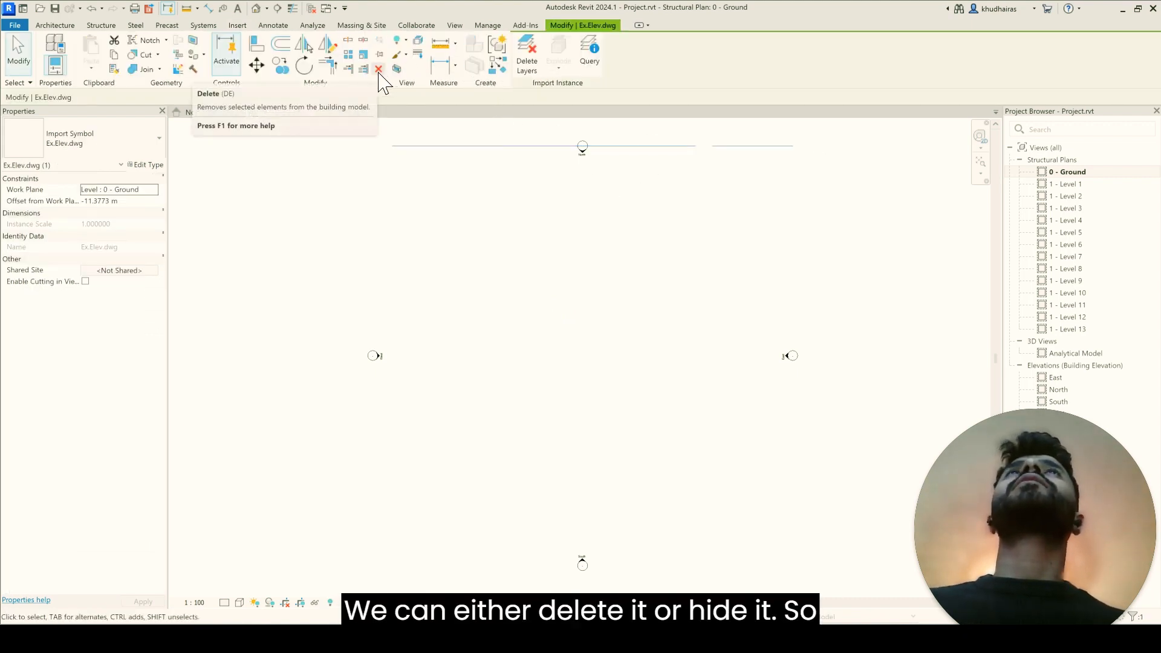
{"action": "left_click", "coordinate": [398, 39]}
{"action": "left_click", "coordinate": [391, 60]}
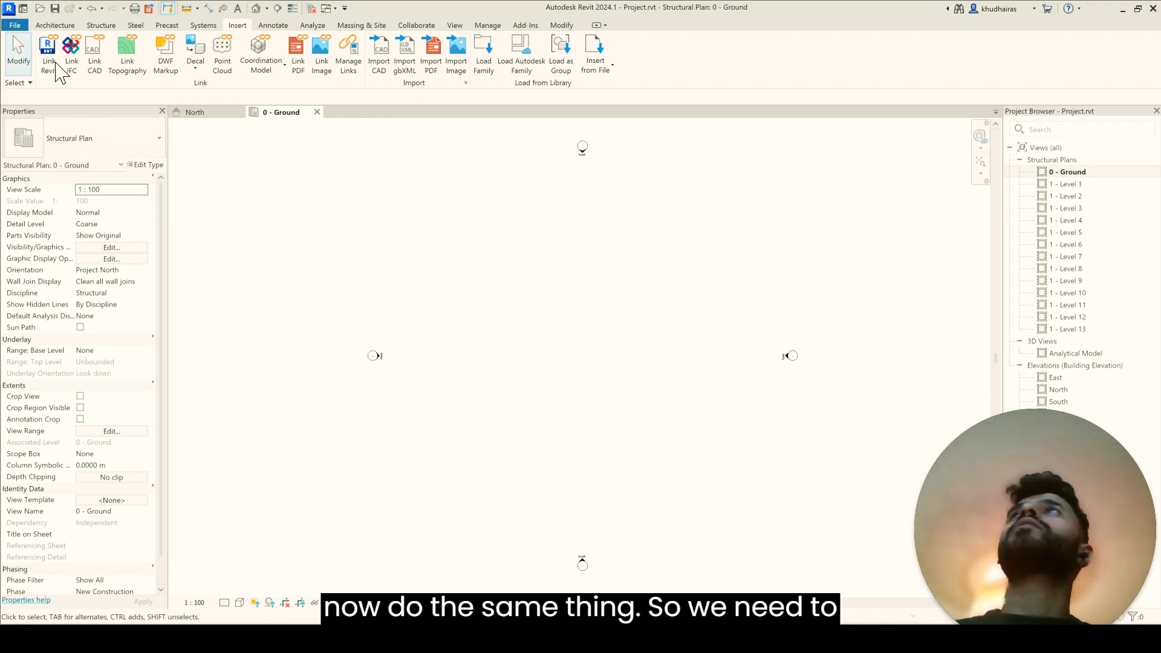
Step: Link 02- Ground Floor.dwg into the plan at level 0 - Ground with Auto - Origin to Internal Origin positioning
{"action": "left_click", "coordinate": [97, 60]}
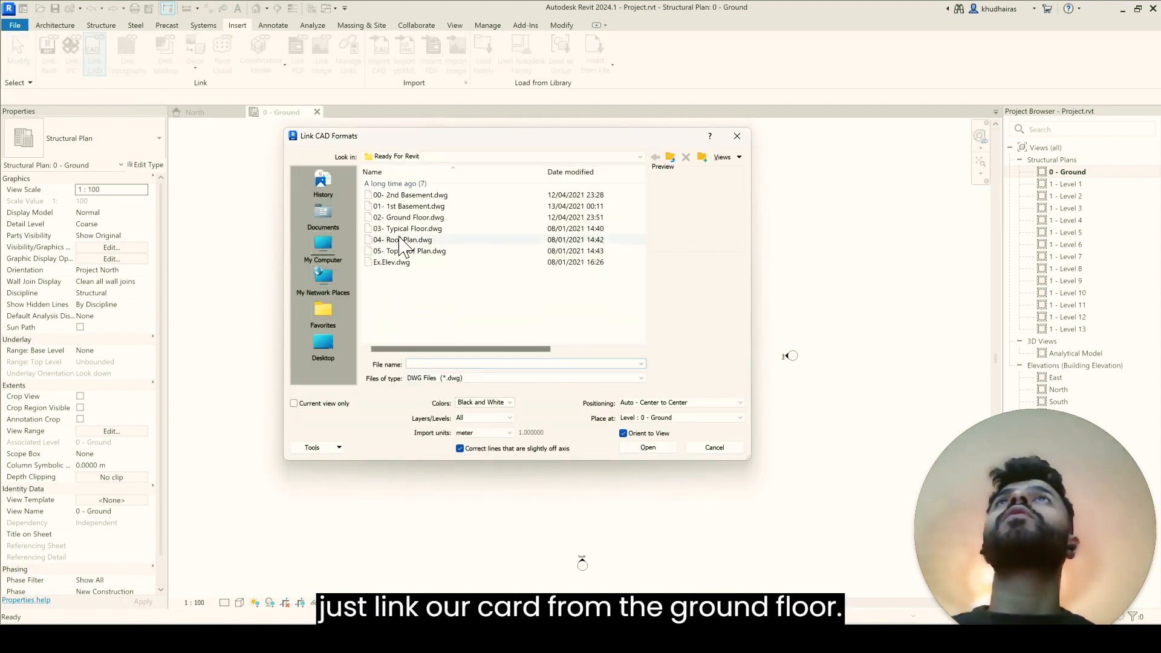
{"action": "left_click", "coordinate": [413, 218]}
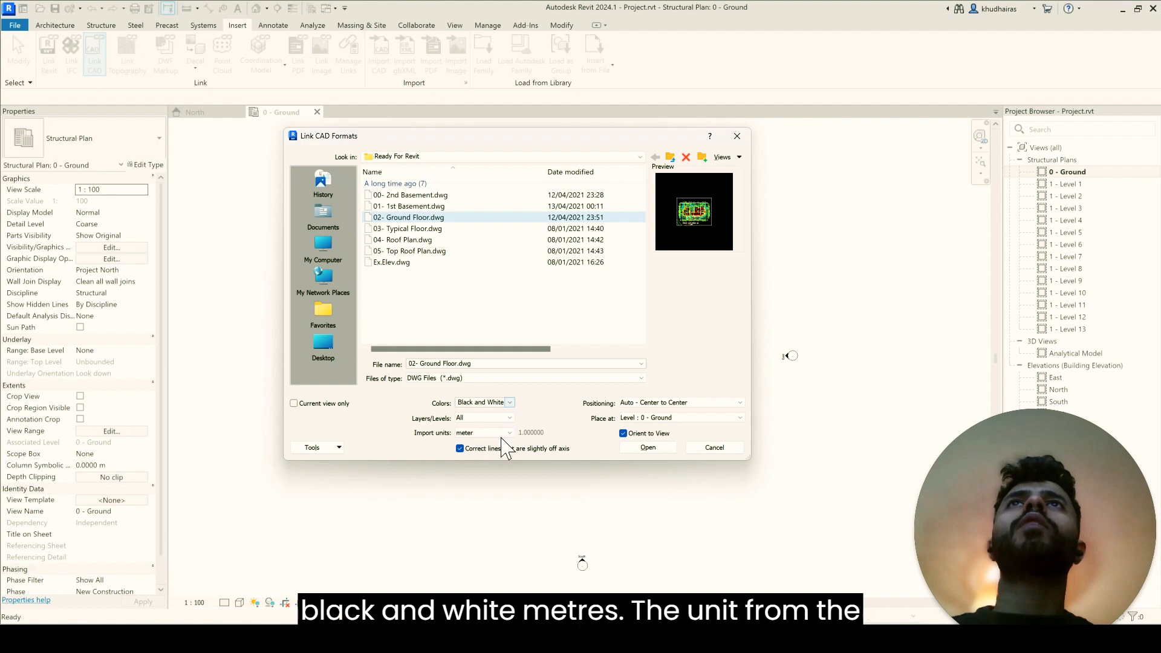
{"action": "left_click", "coordinate": [664, 403]}
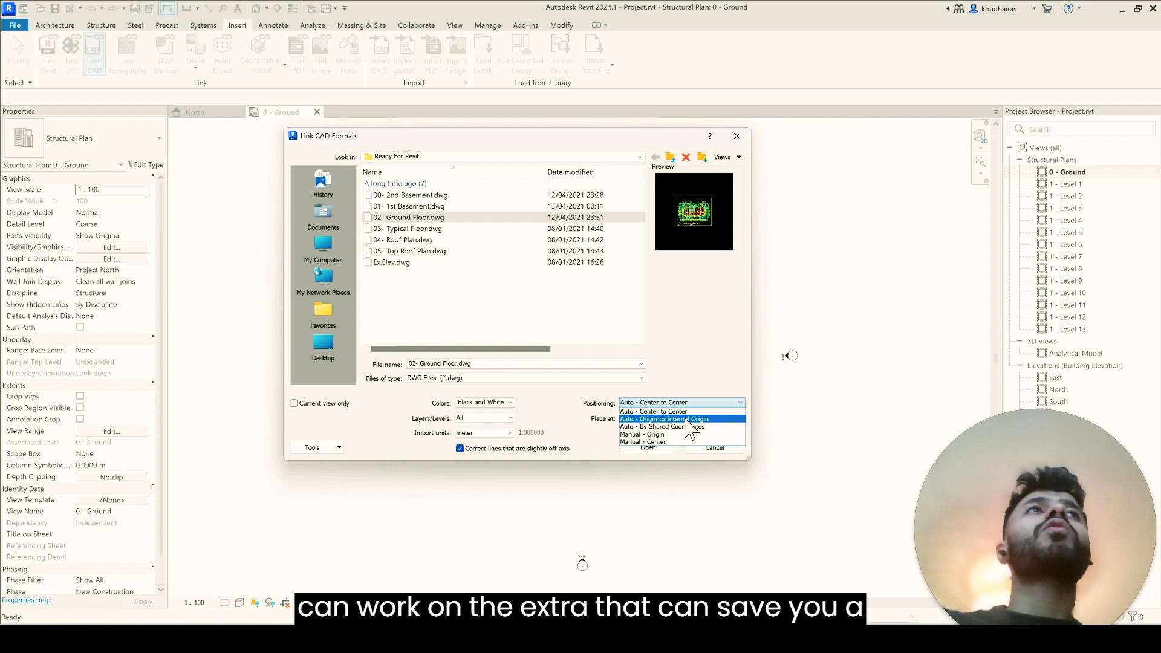
{"action": "left_click", "coordinate": [690, 419]}
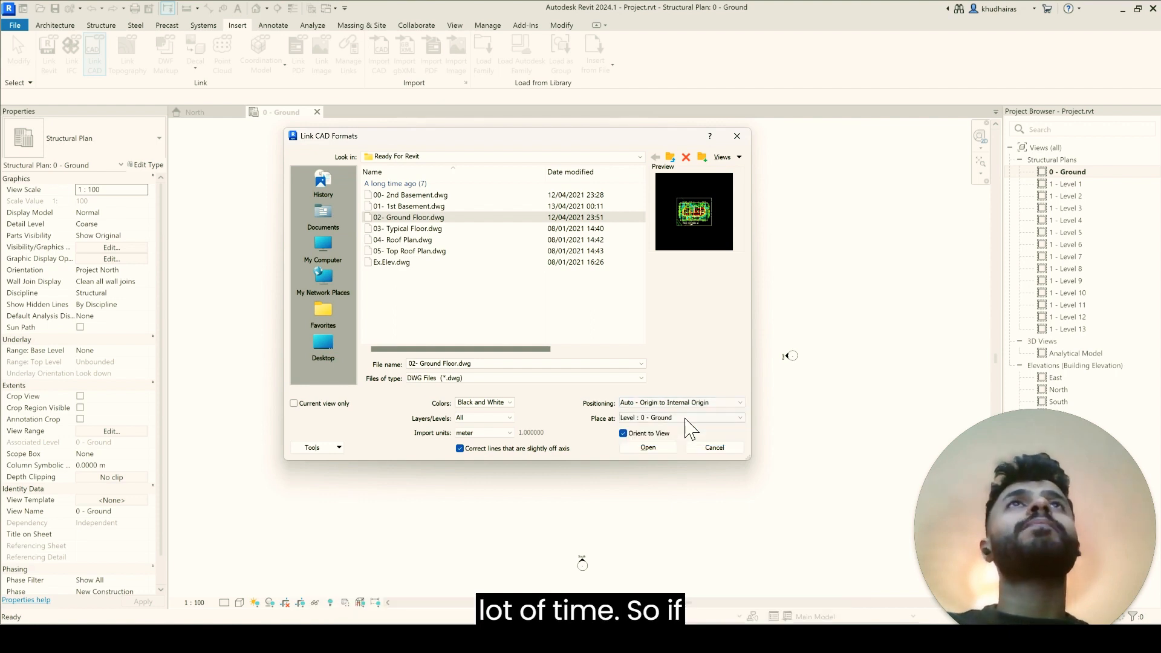
{"action": "left_click", "coordinate": [648, 449]}
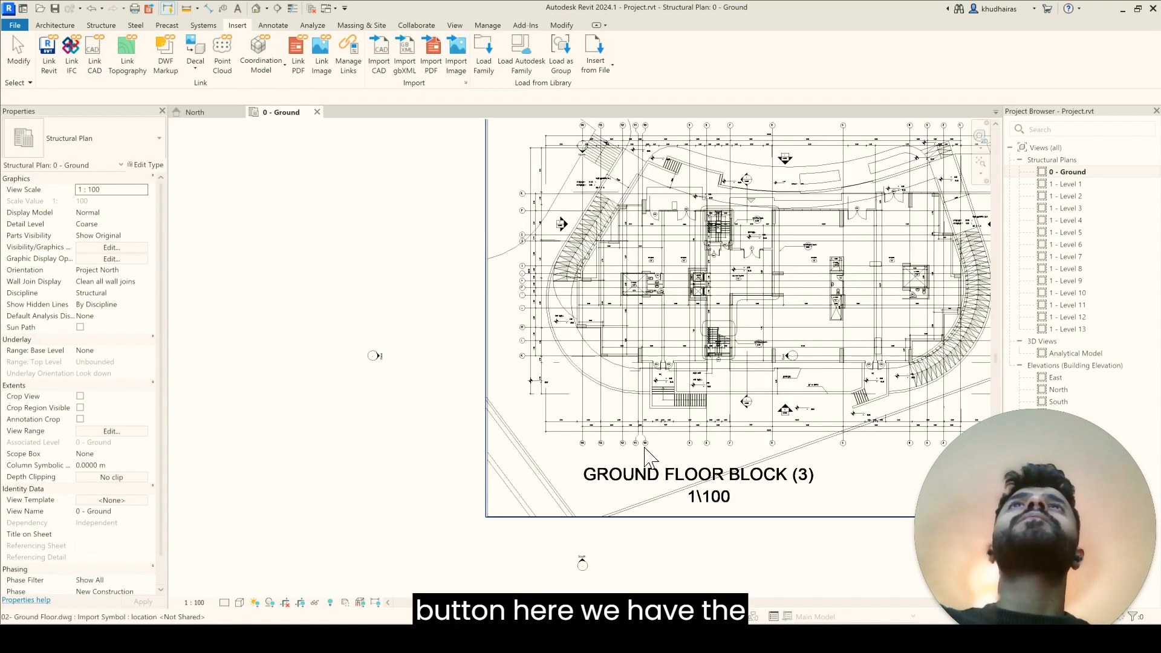
{"action": "left_click", "coordinate": [443, 444]}
Step: Select the north and south elevation markers together and move them 21 m horizontally to the right, to the middle of the linked plan
{"action": "scroll", "coordinate": [445, 444], "scroll_direction": "down", "scroll_amount": 5}
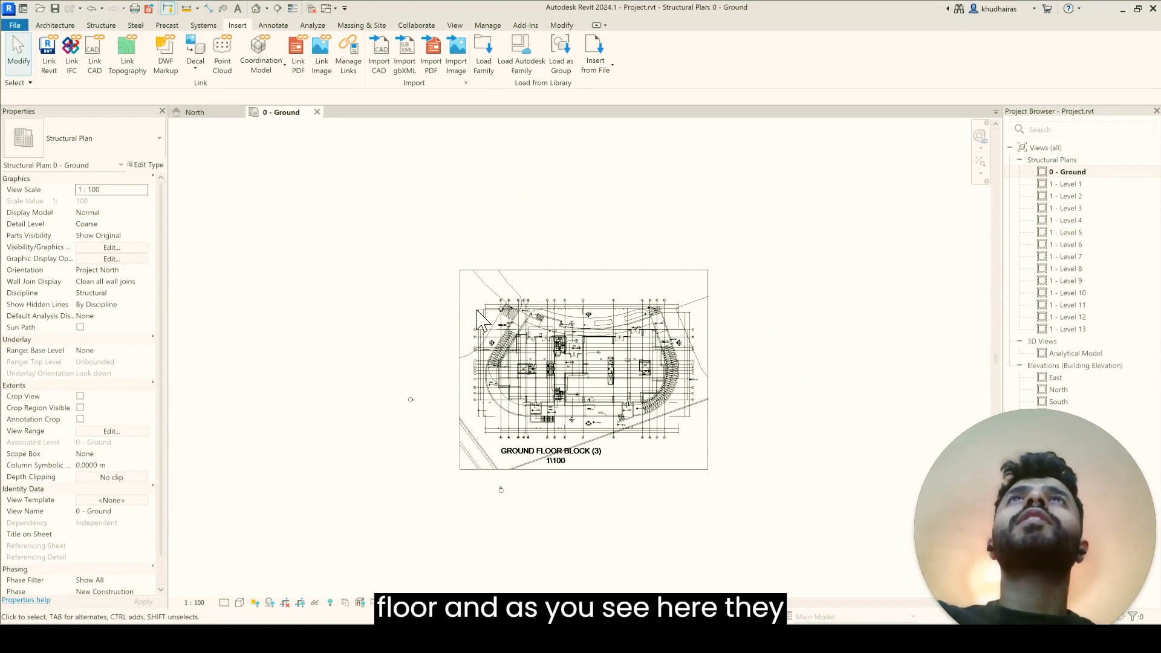
{"action": "left_click", "coordinate": [508, 321]}
{"action": "left_click", "coordinate": [422, 283]}
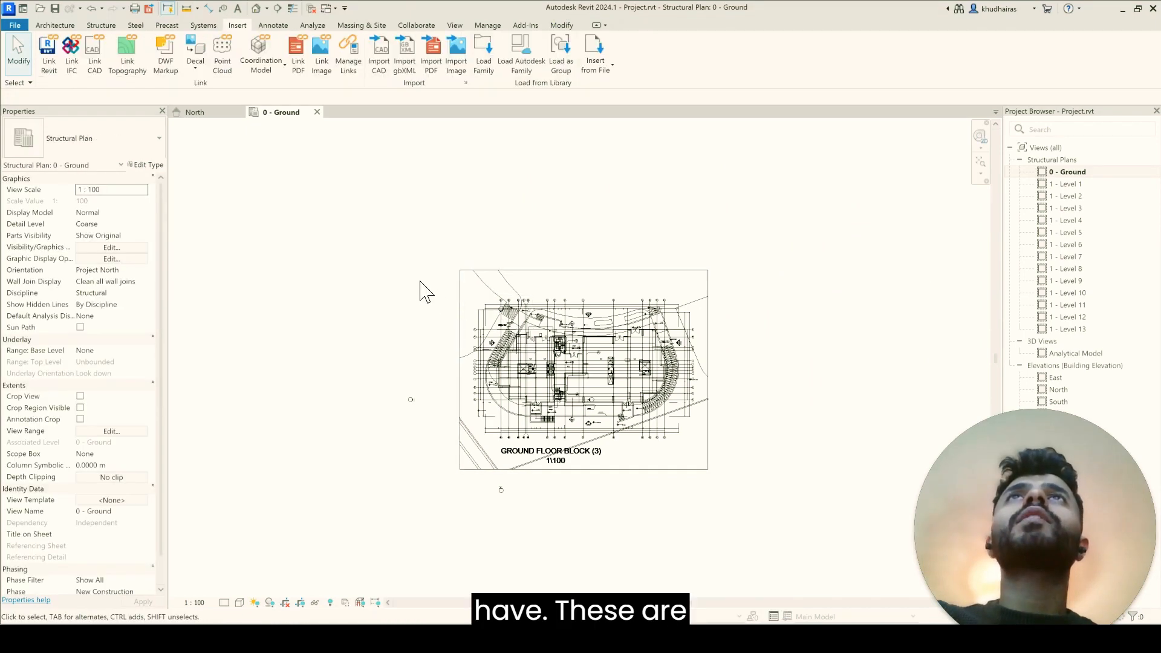
{"action": "scroll", "coordinate": [437, 301], "scroll_direction": "up", "scroll_amount": 2}
{"action": "left_click_drag", "start_coordinate": [432, 293], "coordinate": [574, 359]}
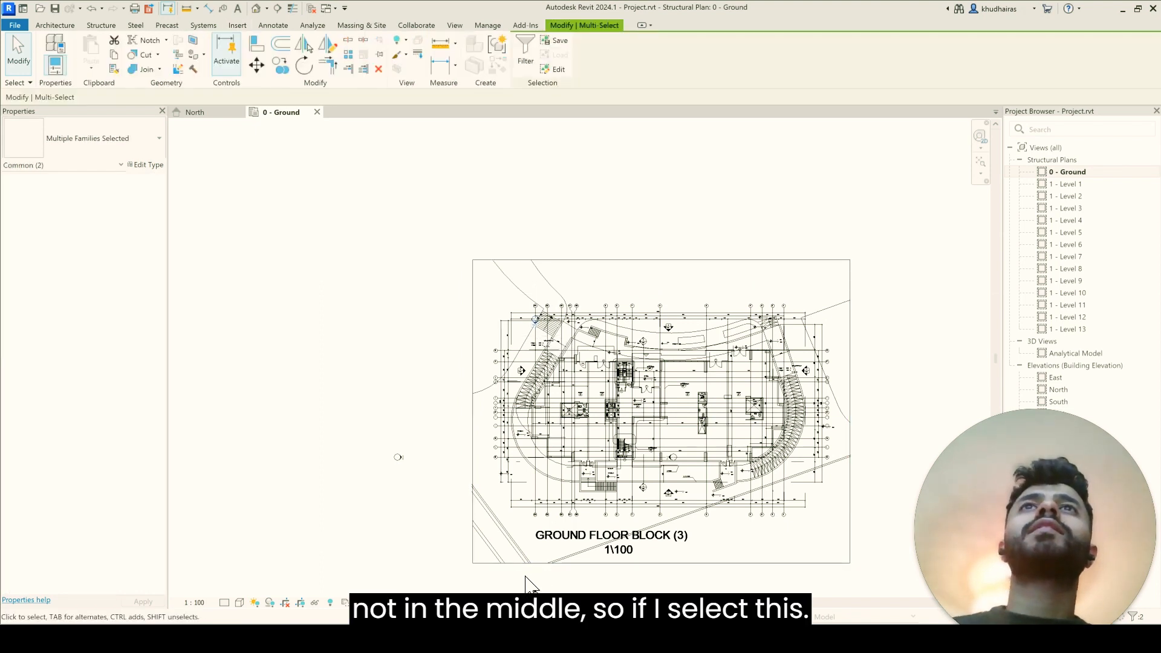
{"action": "left_click_drag", "start_coordinate": [564, 604], "coordinate": [564, 602], "text": "ctrl"}
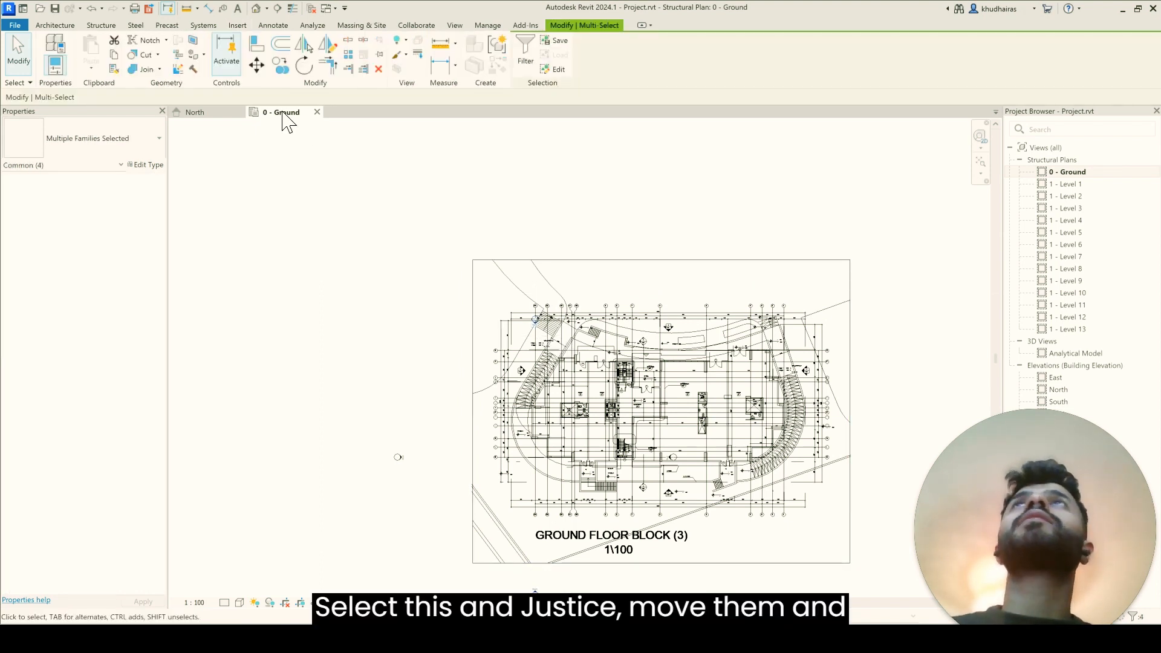
{"action": "left_click", "coordinate": [262, 72]}
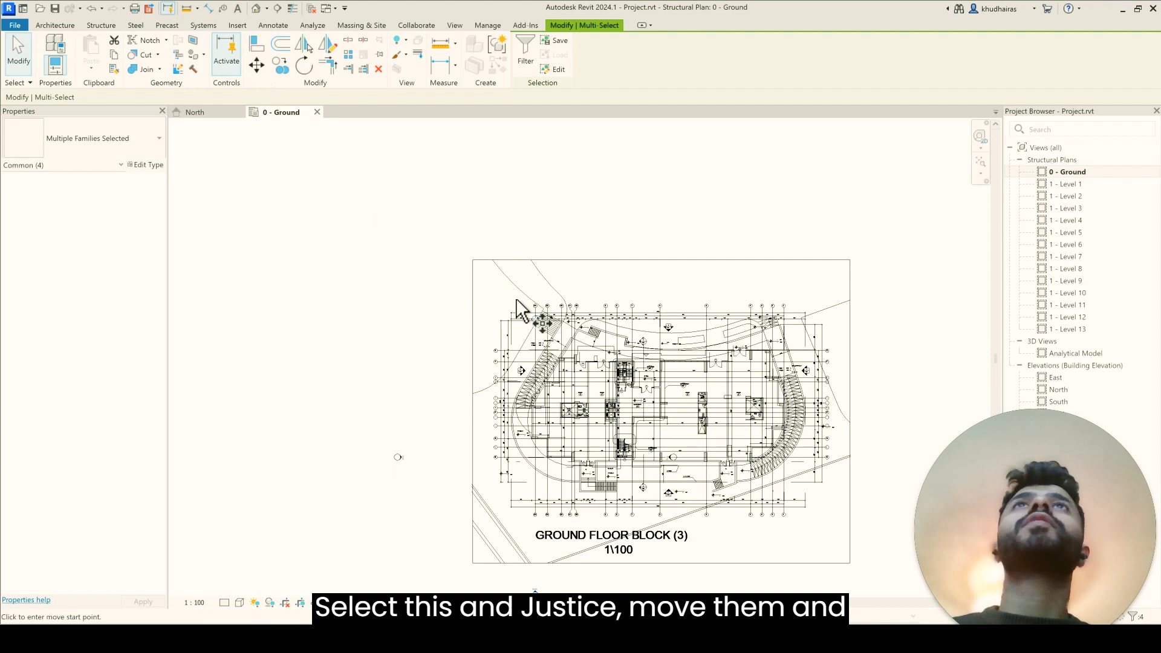
{"action": "left_click", "coordinate": [557, 235]}
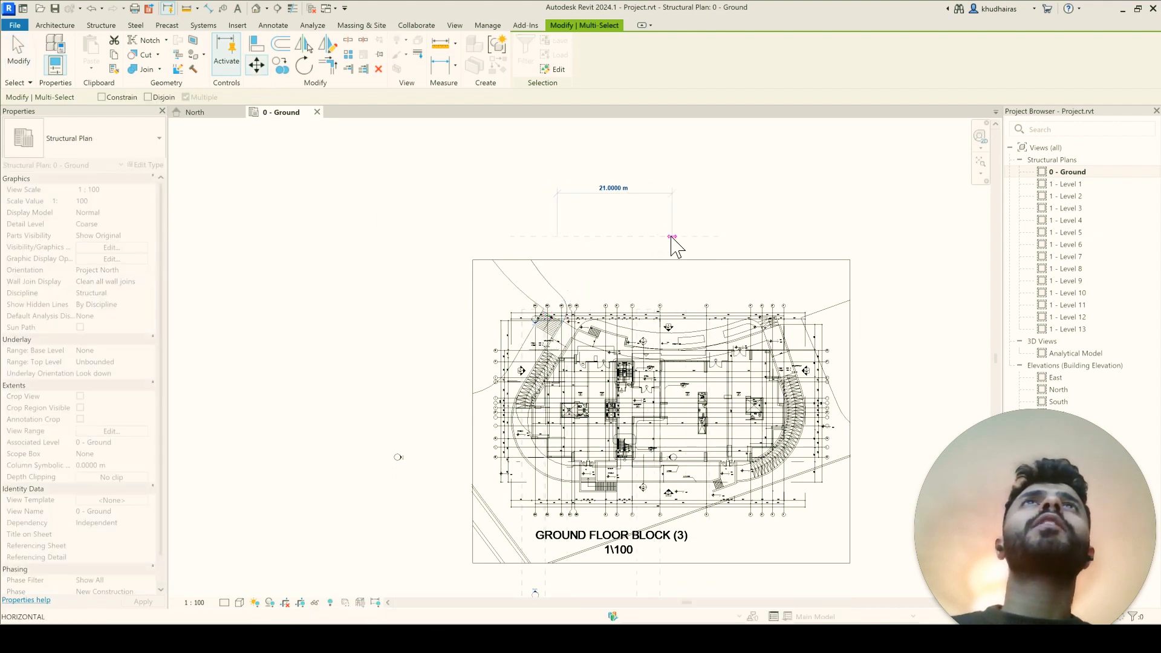
{"action": "left_click", "coordinate": [671, 236]}
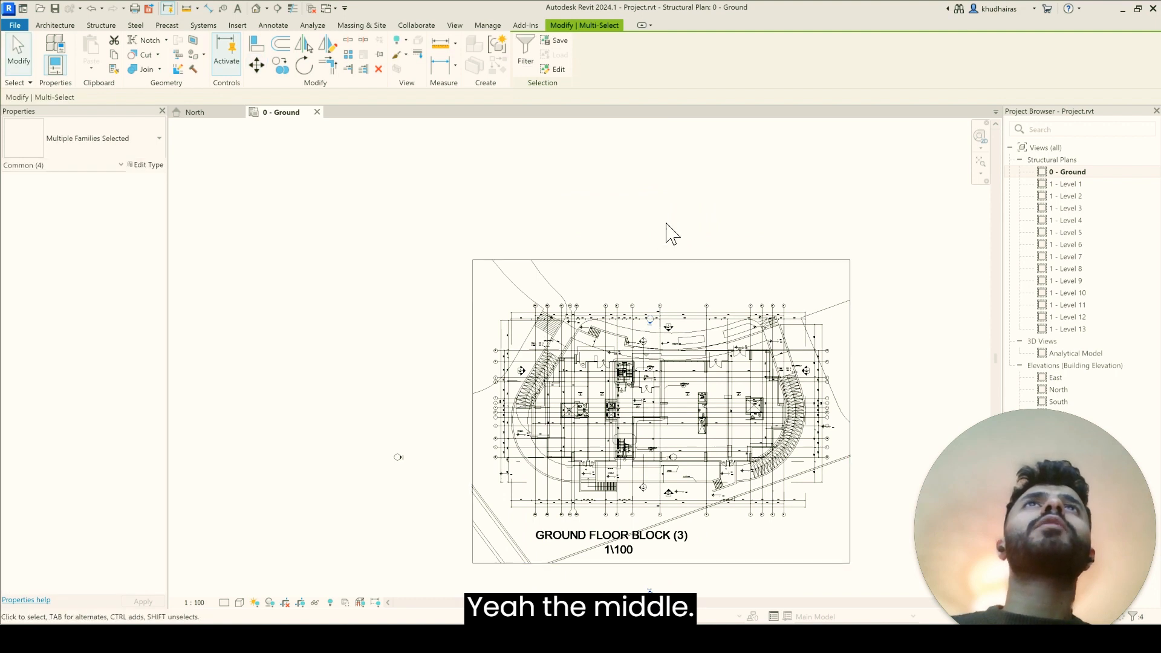
{"action": "key", "text": "Escape"}
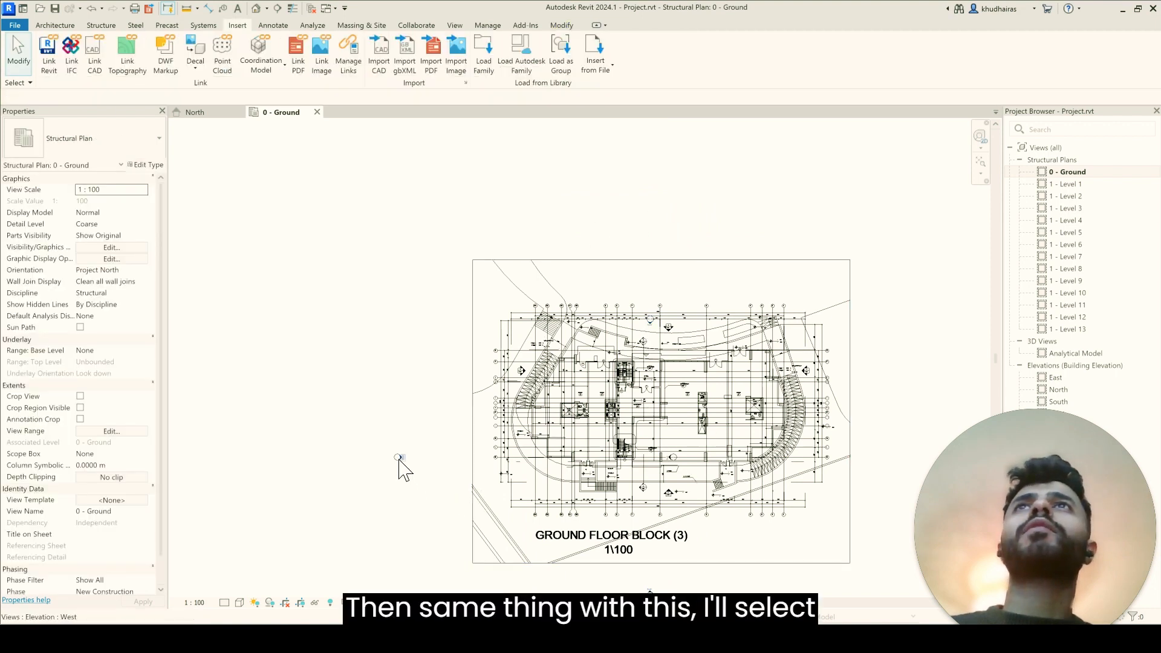
Step: Move the west elevation marker up beside the linked plan, about level with the middle of its left side
{"action": "left_click_drag", "start_coordinate": [312, 277], "coordinate": [414, 500]}
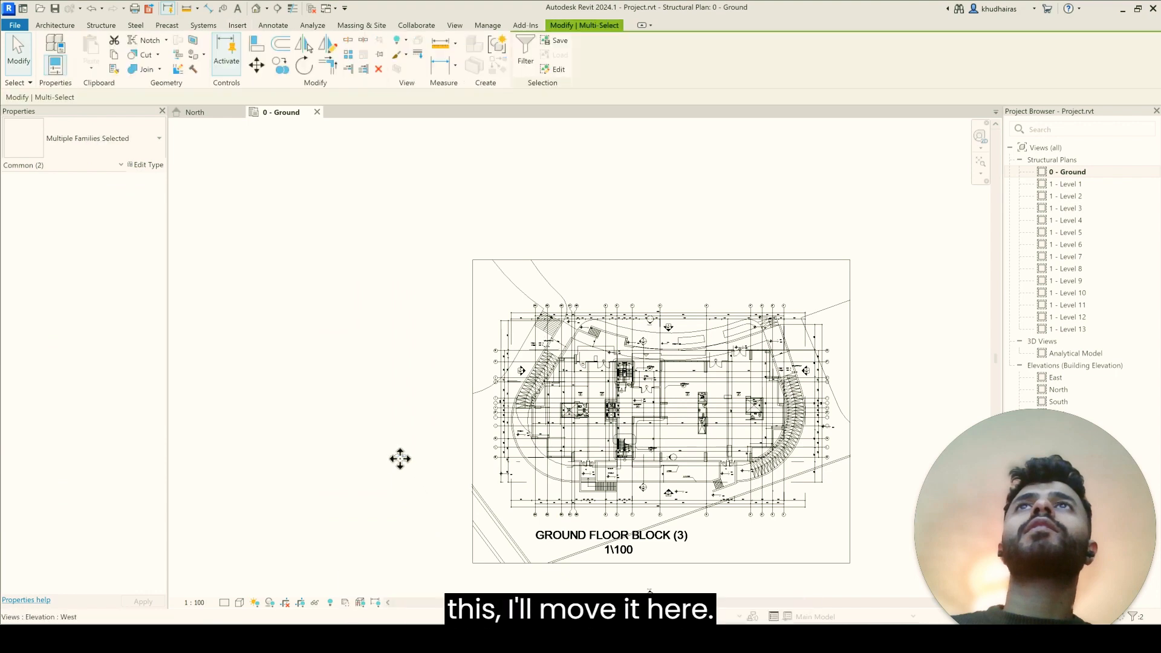
{"action": "left_click_drag", "start_coordinate": [411, 411], "coordinate": [443, 357]}
{"action": "scroll", "coordinate": [663, 378], "scroll_direction": "down", "scroll_amount": 2}
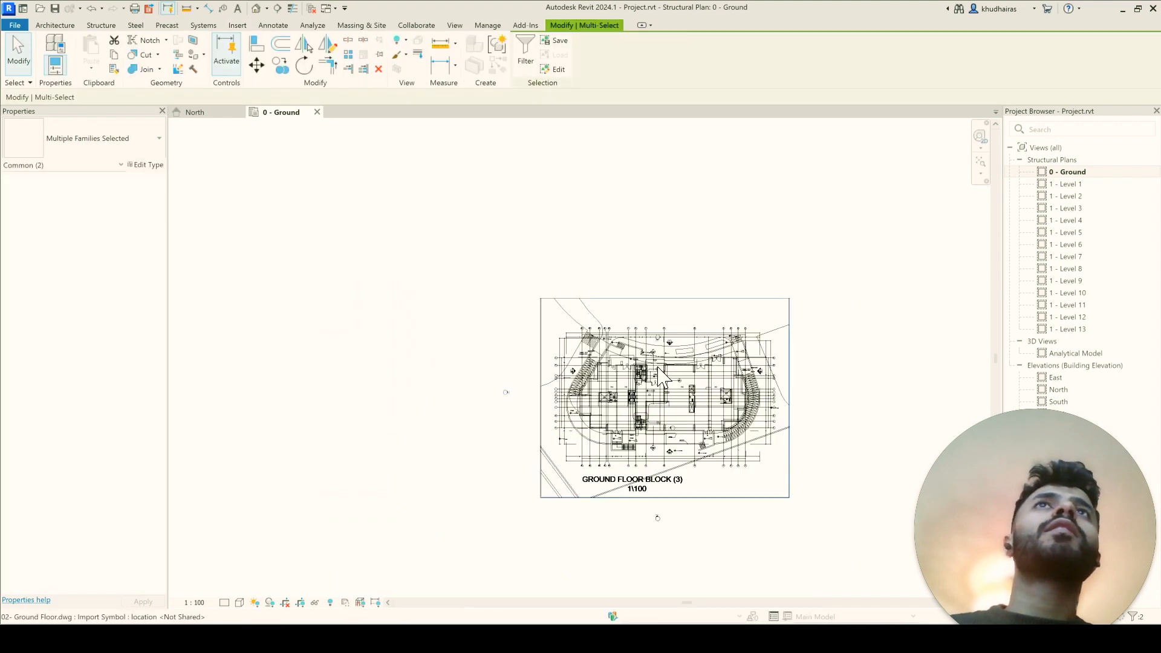
Step: Move the north elevation marker out of the linked plan to just above its upper border
{"action": "scroll", "coordinate": [711, 366], "scroll_direction": "up", "scroll_amount": 2}
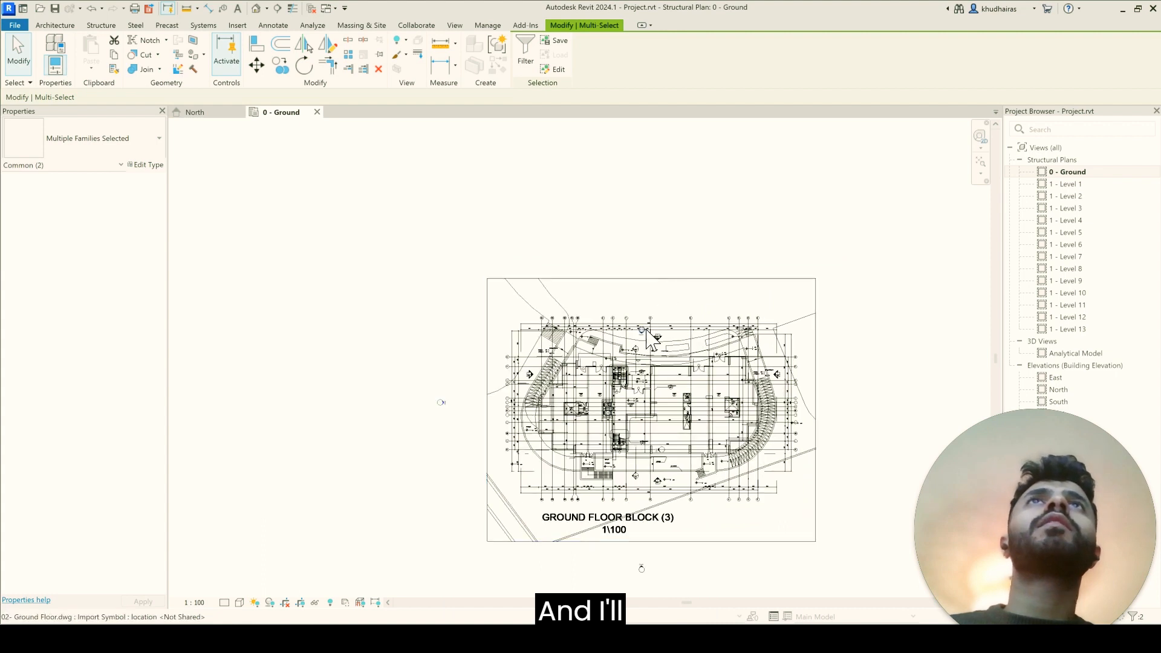
{"action": "mouse_move", "coordinate": [576, 245]}
{"action": "left_mouse_down"}
{"action": "mouse_move", "coordinate": [672, 356]}
{"action": "mouse_move", "coordinate": [654, 344]}
{"action": "mouse_move", "coordinate": [650, 242]}
{"action": "left_mouse_up"}
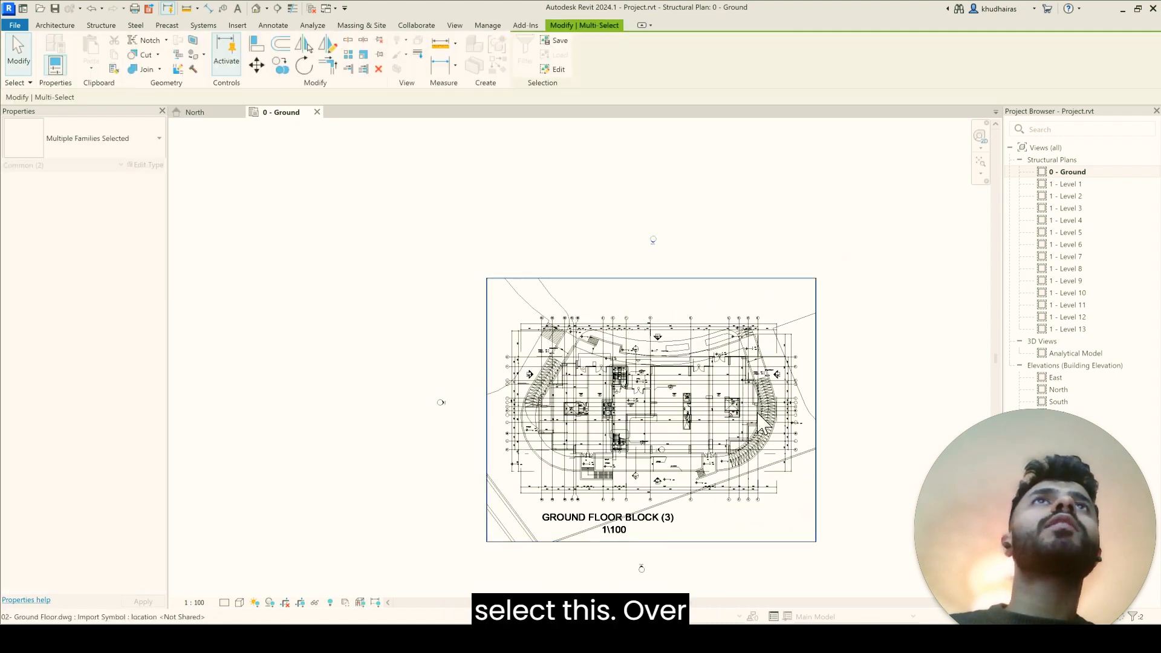
{"action": "scroll", "coordinate": [760, 407], "scroll_direction": "up", "scroll_amount": 1}
{"action": "scroll", "coordinate": [760, 409], "scroll_direction": "up", "scroll_amount": 2}
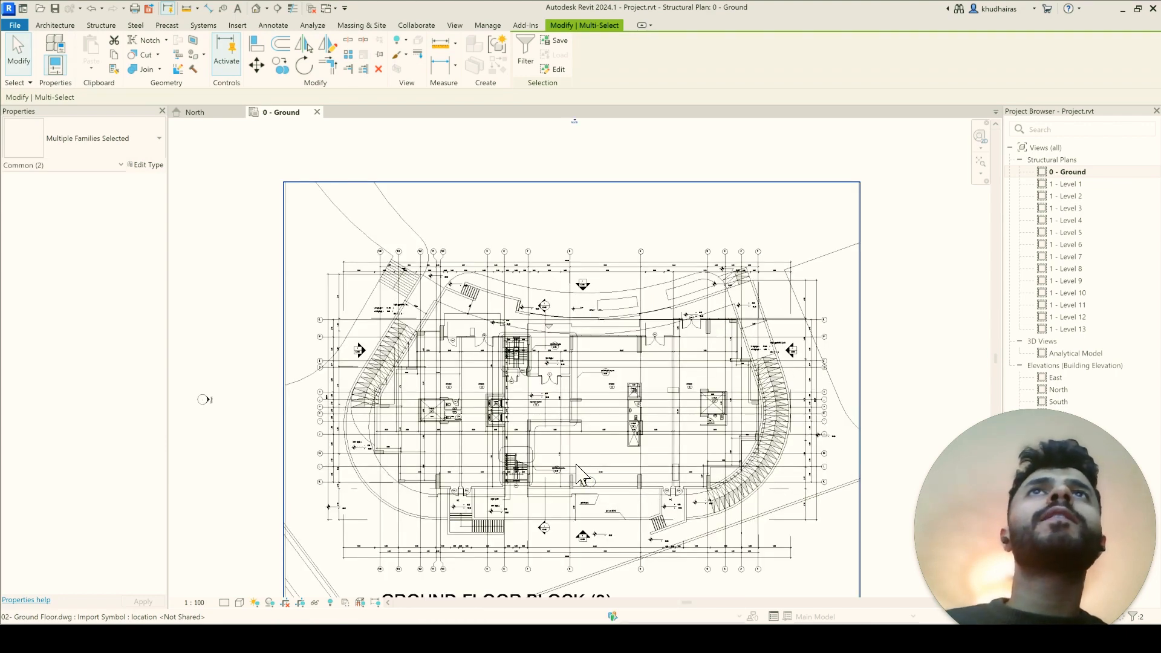
Step: Move the east elevation marker from inside the linked plan to outside its right border, about level with the west marker
{"action": "left_click", "coordinate": [599, 484]}
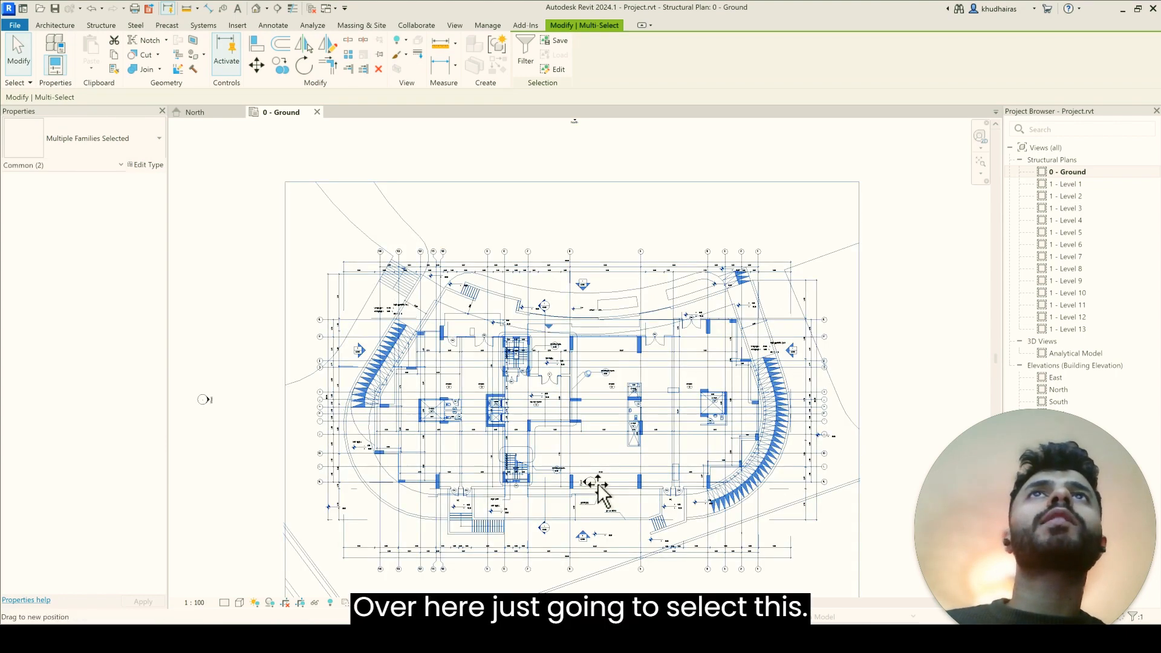
{"action": "left_click", "coordinate": [248, 363]}
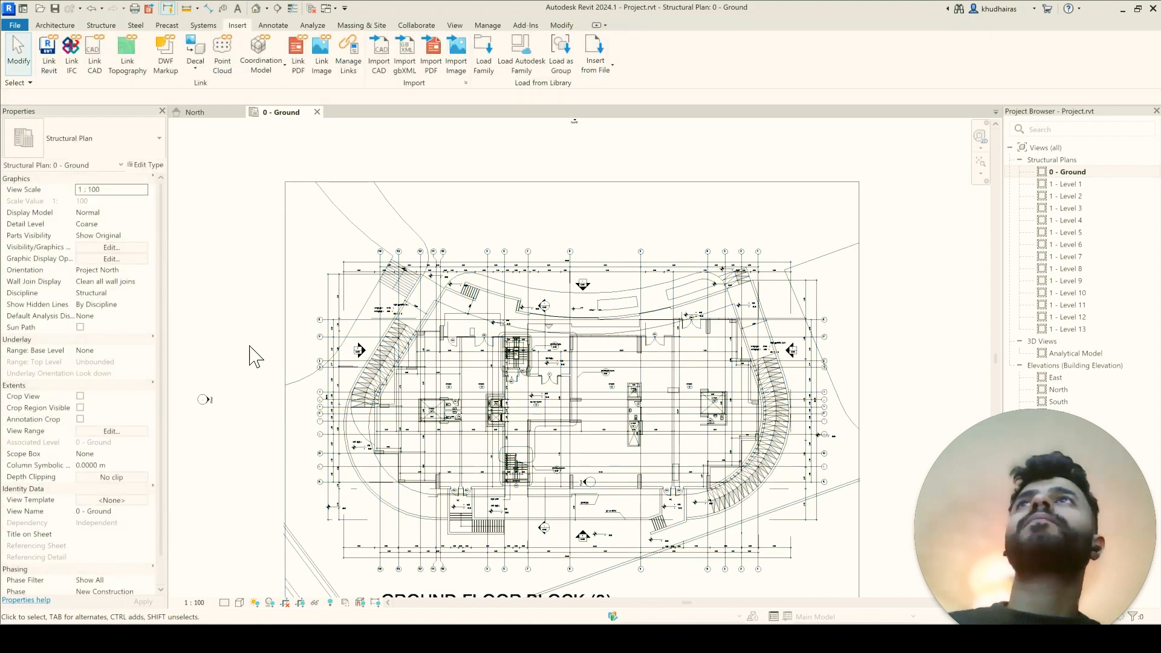
{"action": "mouse_move", "coordinate": [569, 526]}
{"action": "left_mouse_down"}
{"action": "mouse_move", "coordinate": [640, 506]}
{"action": "mouse_move", "coordinate": [758, 352]}
{"action": "left_mouse_up"}
{"action": "left_click_drag", "start_coordinate": [787, 418], "coordinate": [922, 410]}
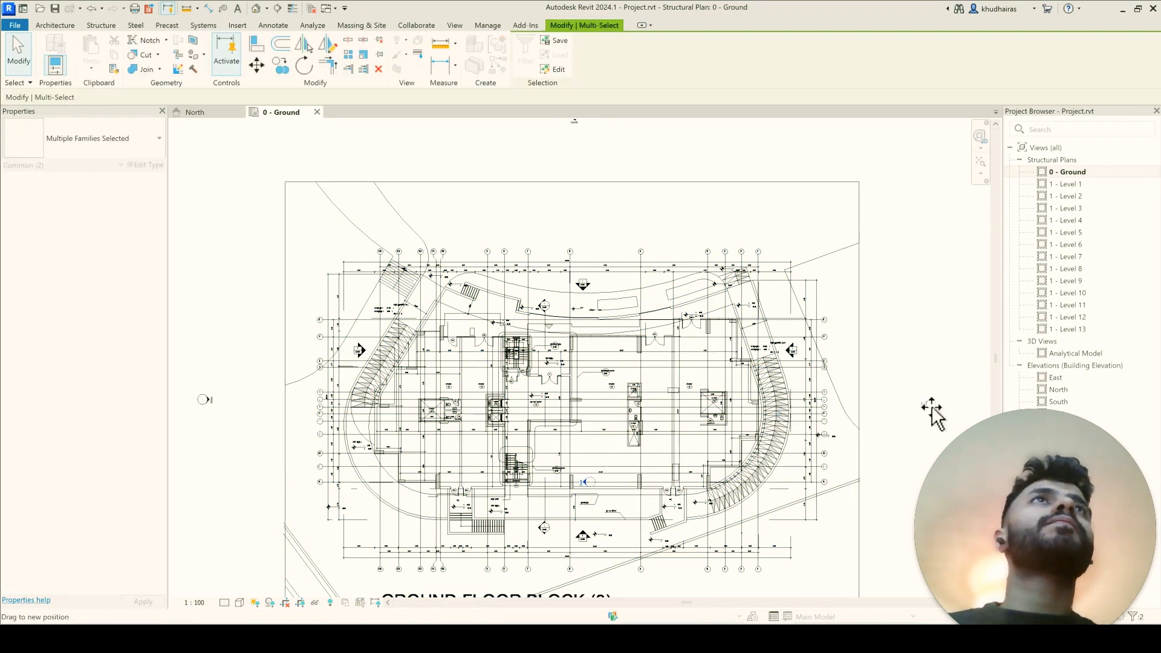
{"action": "scroll", "coordinate": [456, 354], "scroll_direction": "down", "scroll_amount": 3}
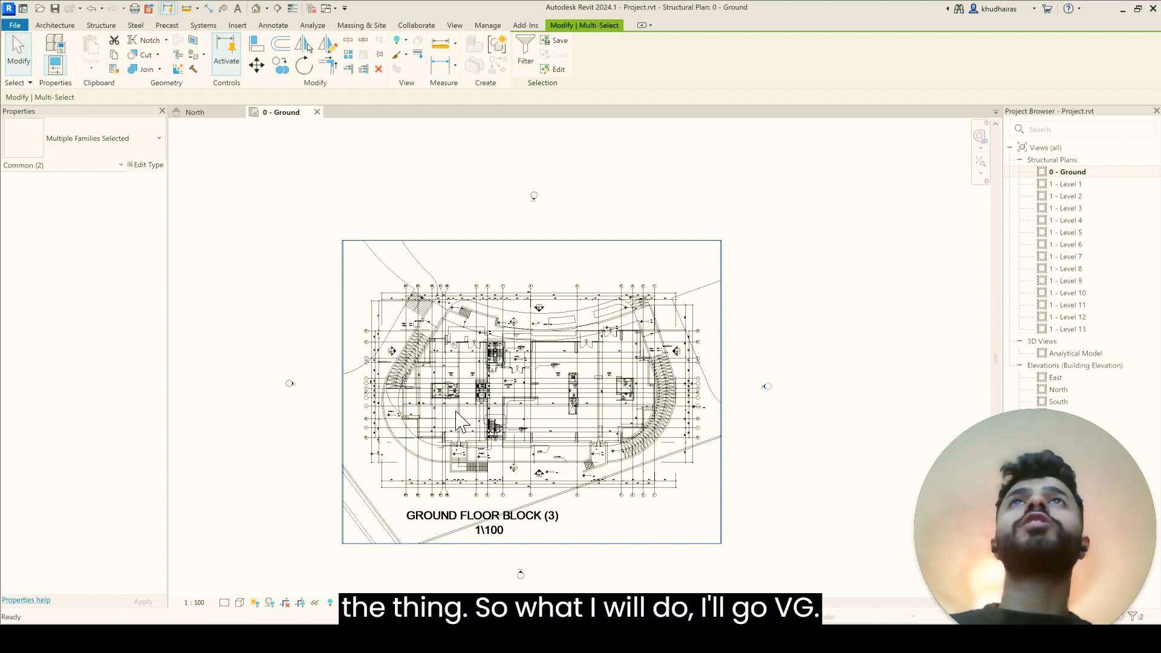
Step: Set the imported 02- Ground Floor.dwg category to halftone in the 0 - Ground plan's visibility/graphic overrides
{"action": "key", "text": "v"}
{"action": "key", "text": "g"}
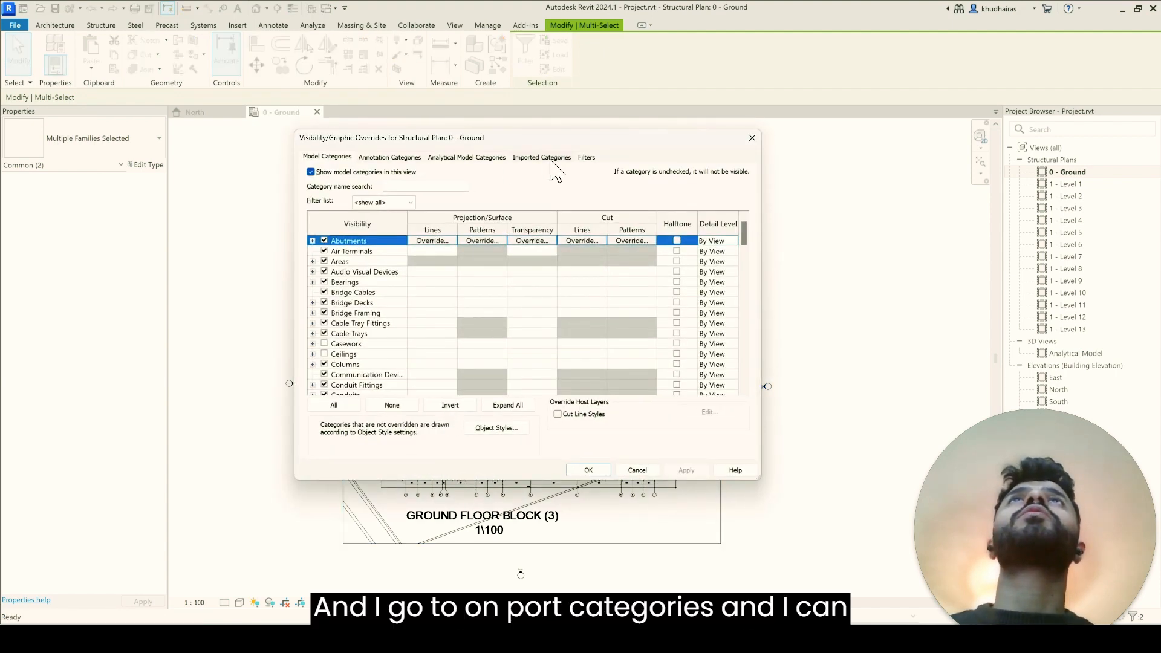
{"action": "left_click", "coordinate": [551, 159]}
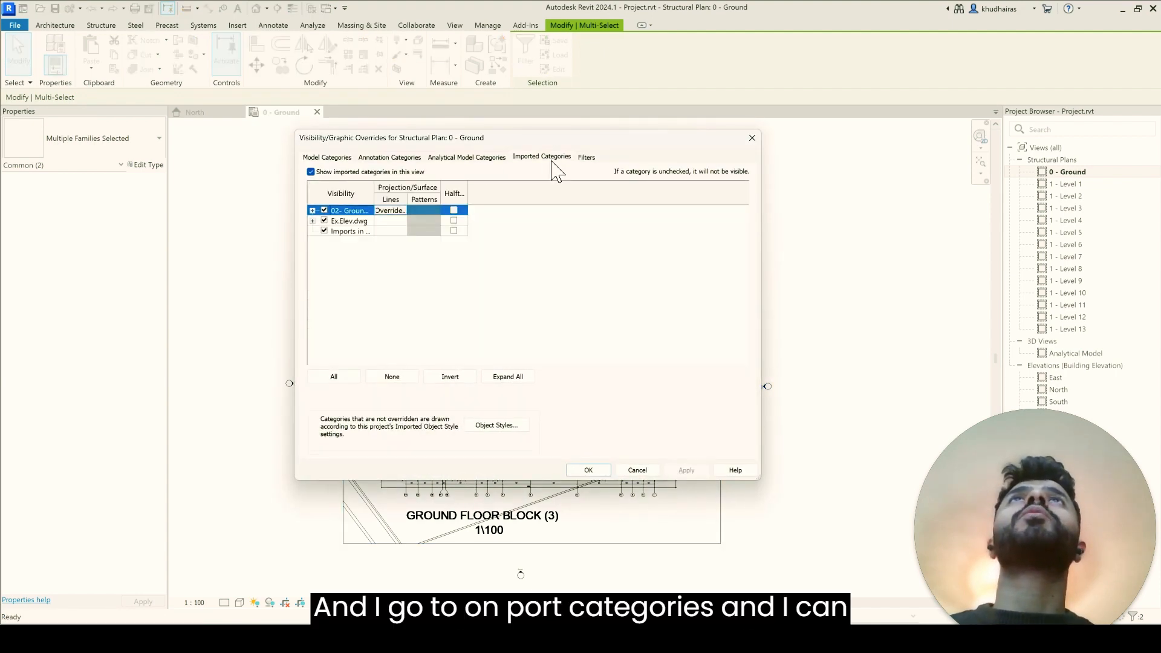
{"action": "left_click", "coordinate": [454, 211]}
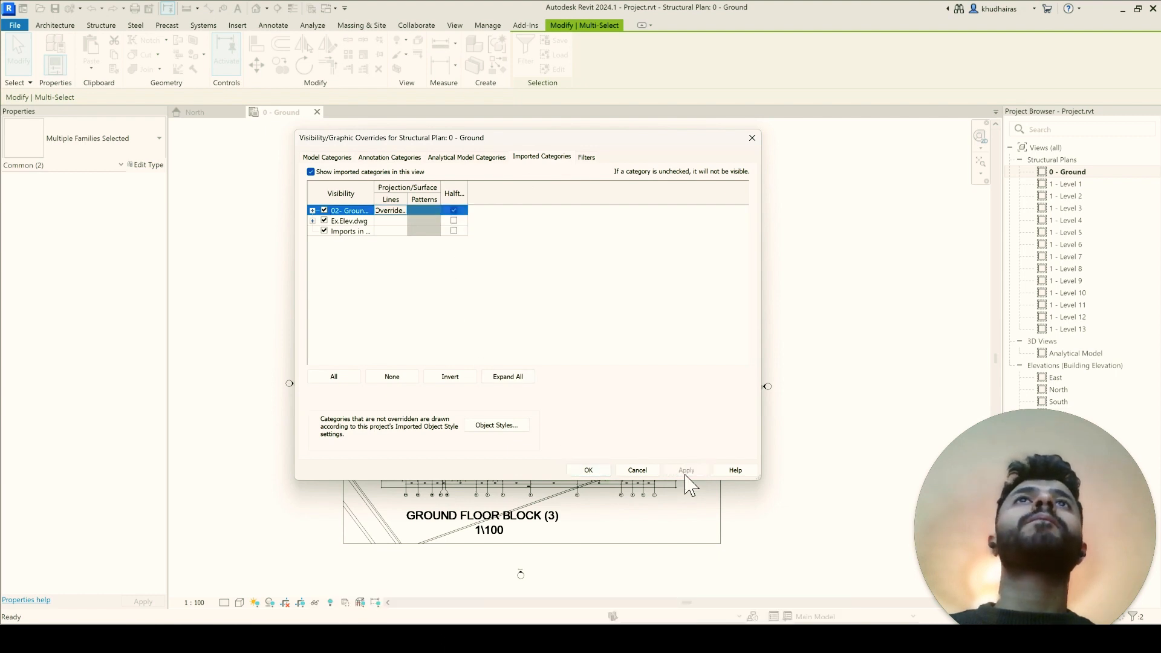
{"action": "left_click", "coordinate": [588, 471]}
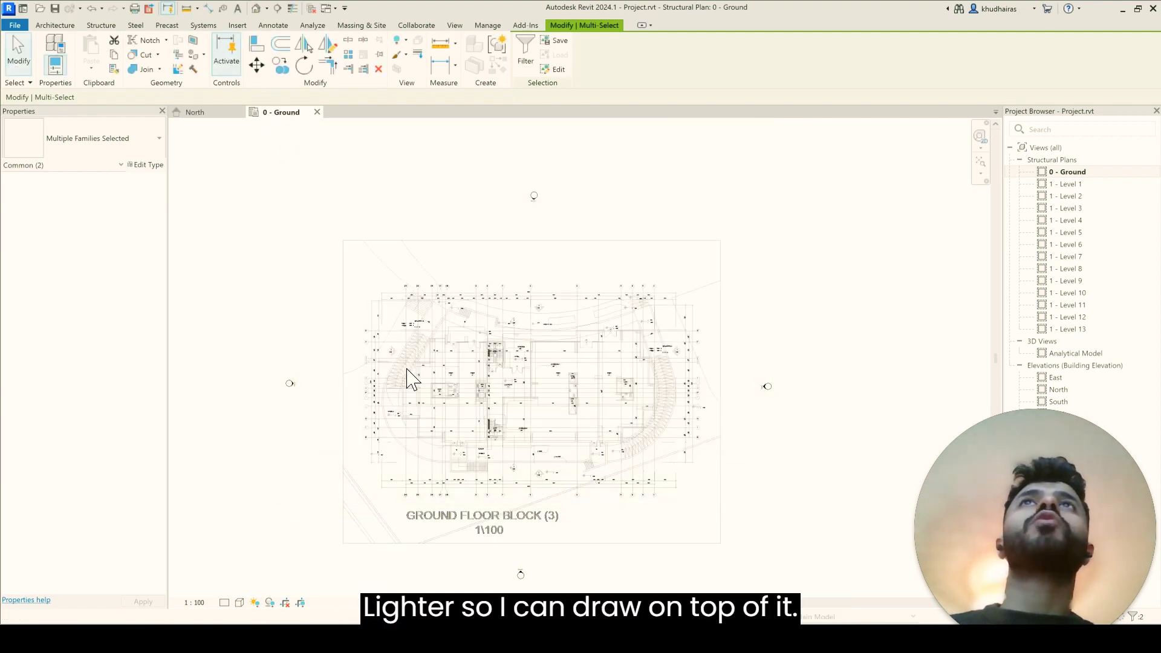
{"action": "scroll", "coordinate": [406, 378], "scroll_direction": "up", "scroll_amount": 2}
{"action": "key", "text": "Escape"}
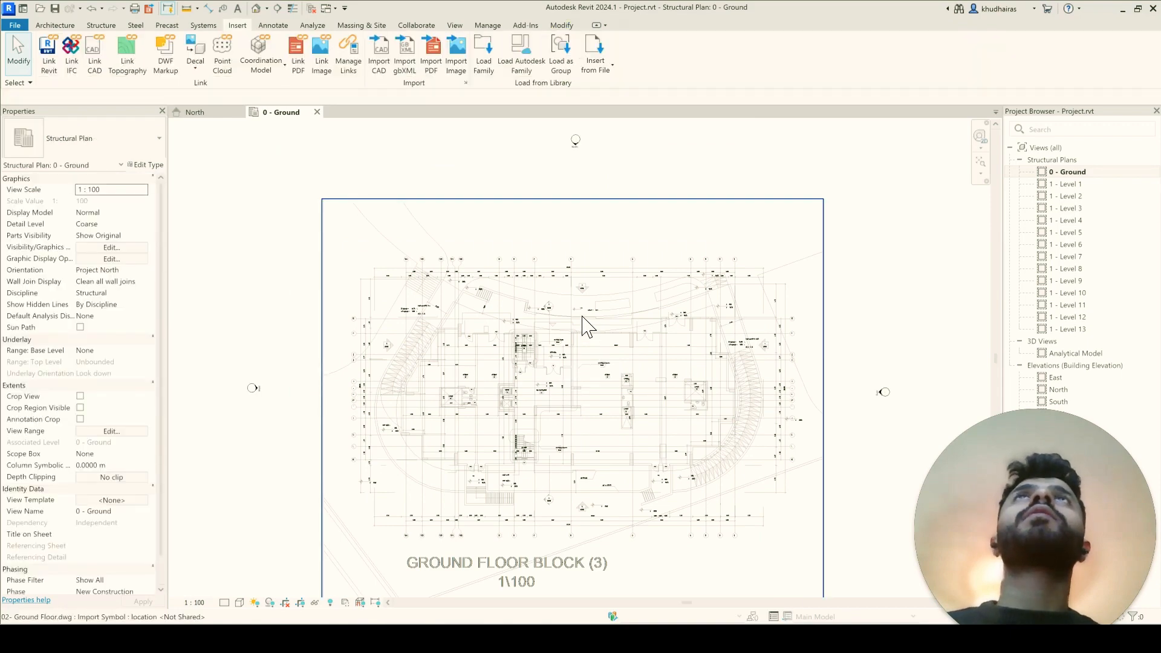
Step: Query the boundary line of the linked ground floor drawing and hide its A-BOUNDRY layer in the view
{"action": "left_click", "coordinate": [590, 322]}
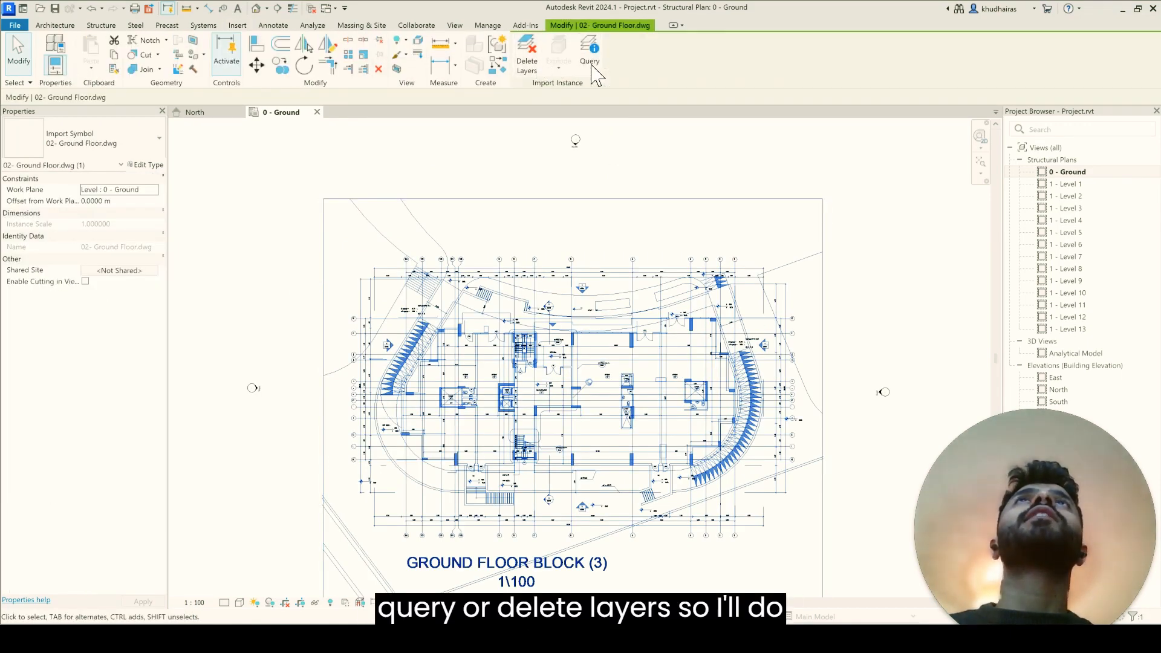
{"action": "left_click", "coordinate": [592, 65]}
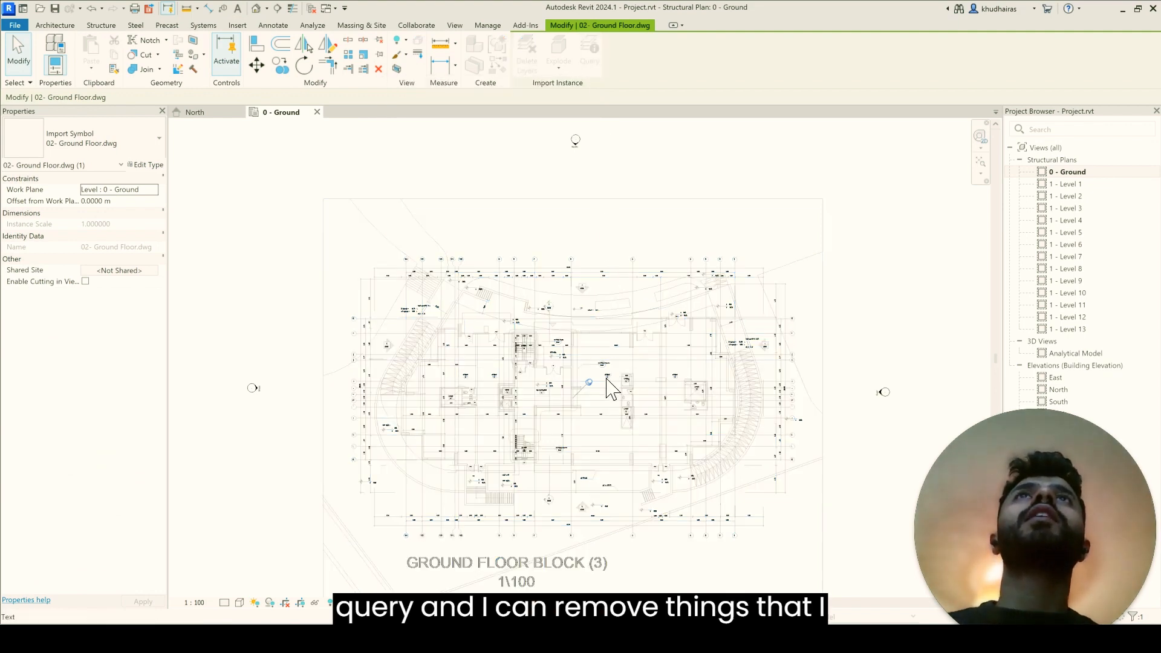
{"action": "scroll", "coordinate": [611, 387], "scroll_direction": "up", "scroll_amount": 2}
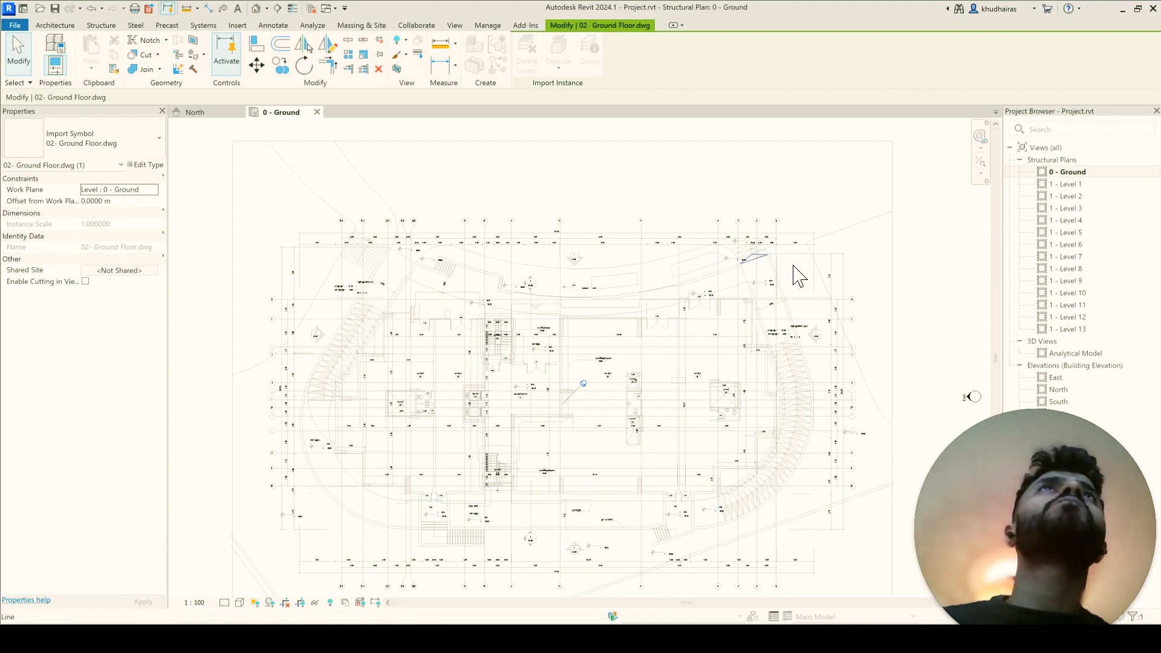
{"action": "left_click", "coordinate": [829, 287]}
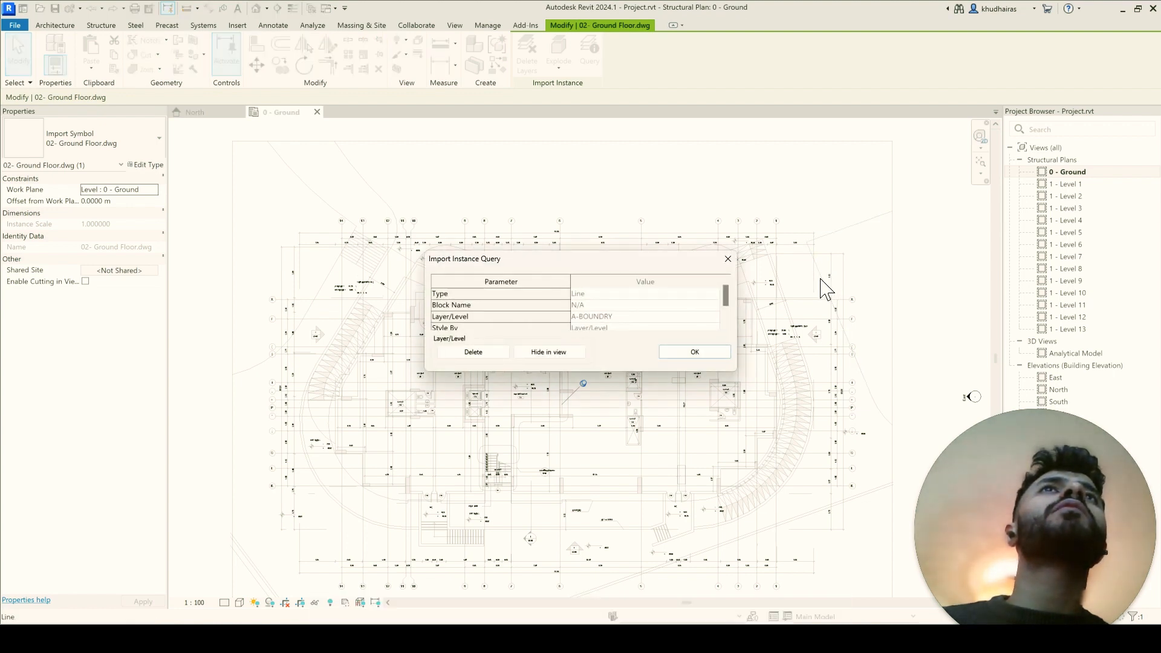
{"action": "left_click", "coordinate": [548, 351]}
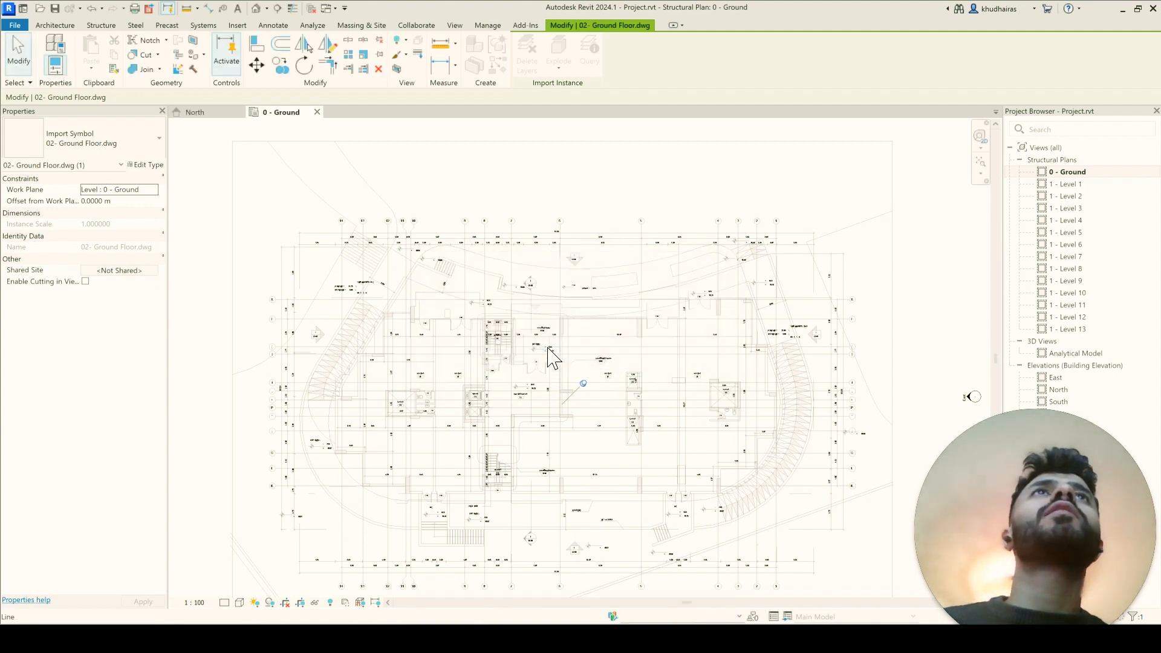
{"action": "scroll", "coordinate": [553, 357], "scroll_direction": "down", "scroll_amount": 2}
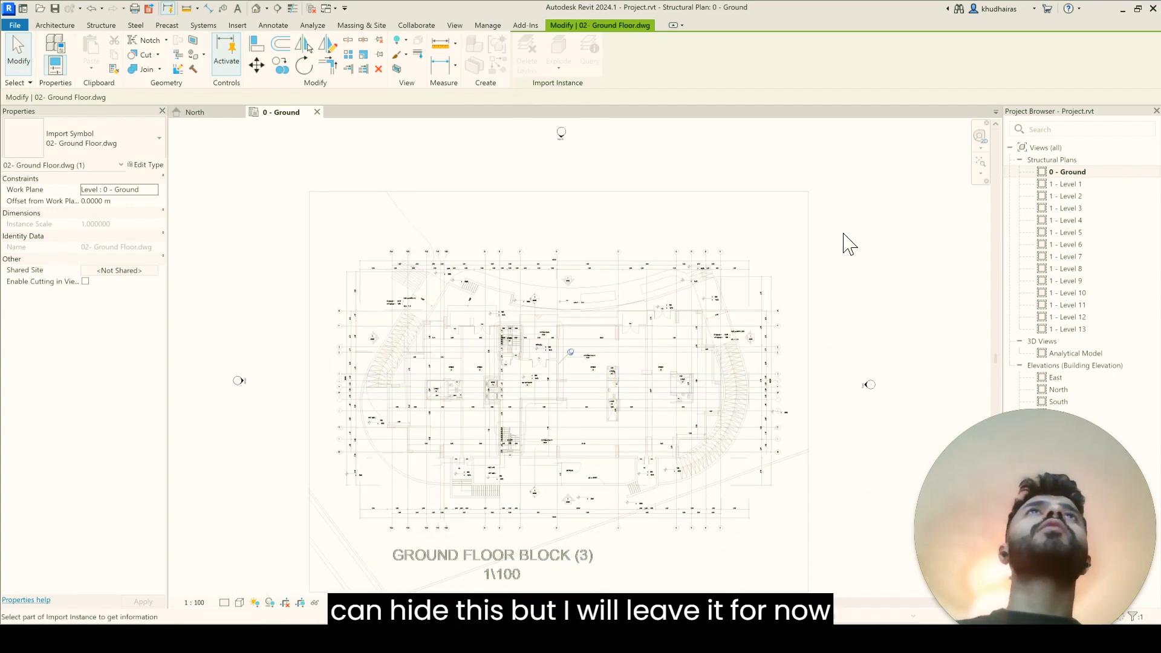
{"action": "key", "text": "Escape"}
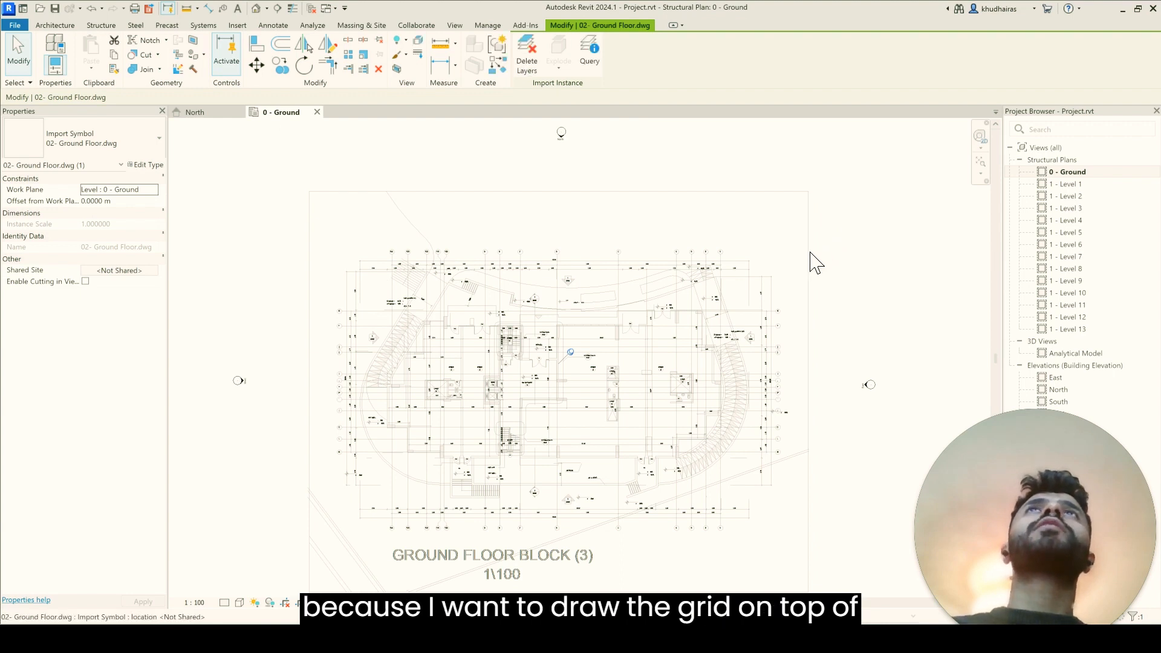
{"action": "key", "text": "Escape"}
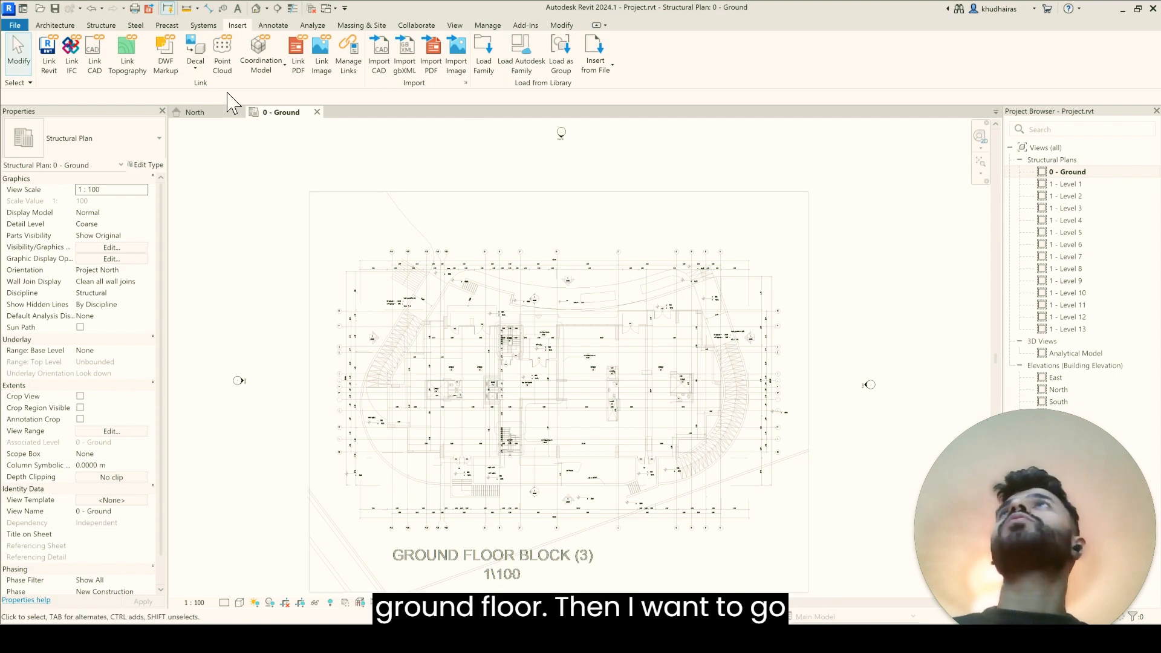
Step: Start the Grid tool with Pick Lines and place grid 1 on the easternmost vertical axis line of the linked plan
{"action": "left_click", "coordinate": [101, 25]}
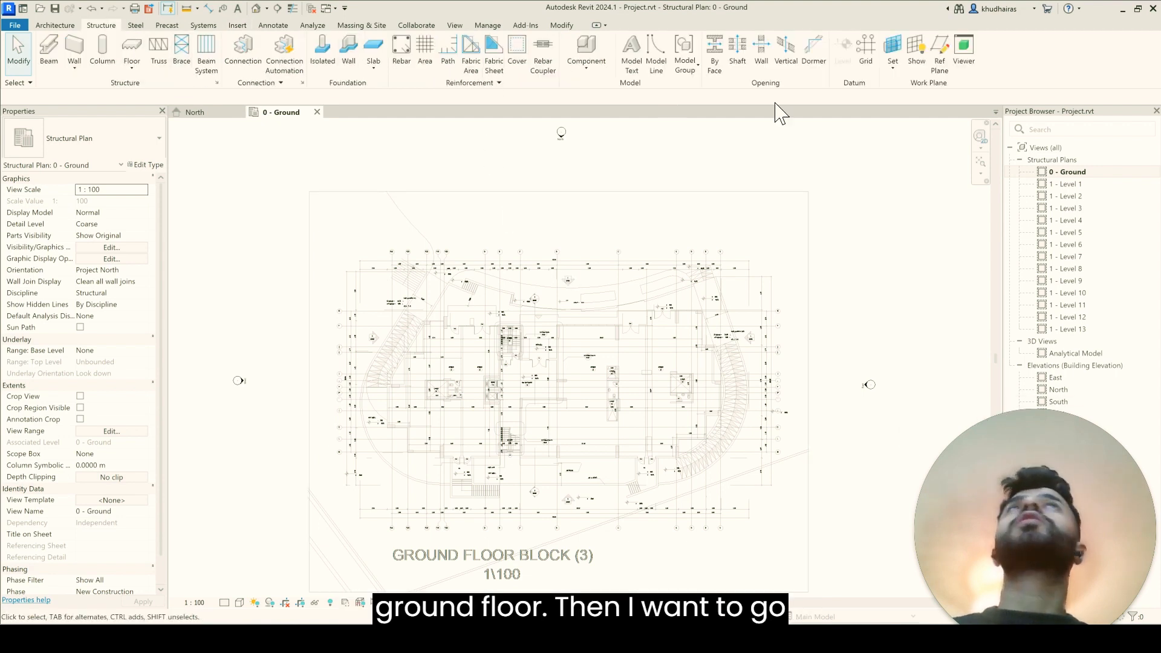
{"action": "left_click", "coordinate": [858, 76]}
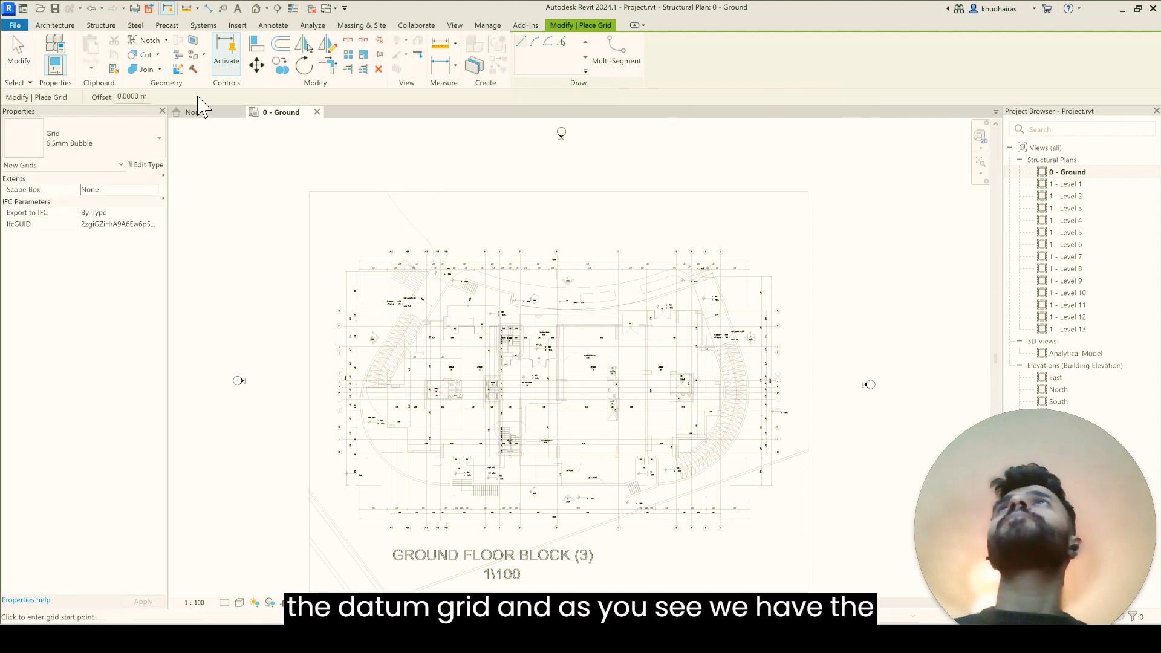
{"action": "left_click", "coordinate": [565, 41]}
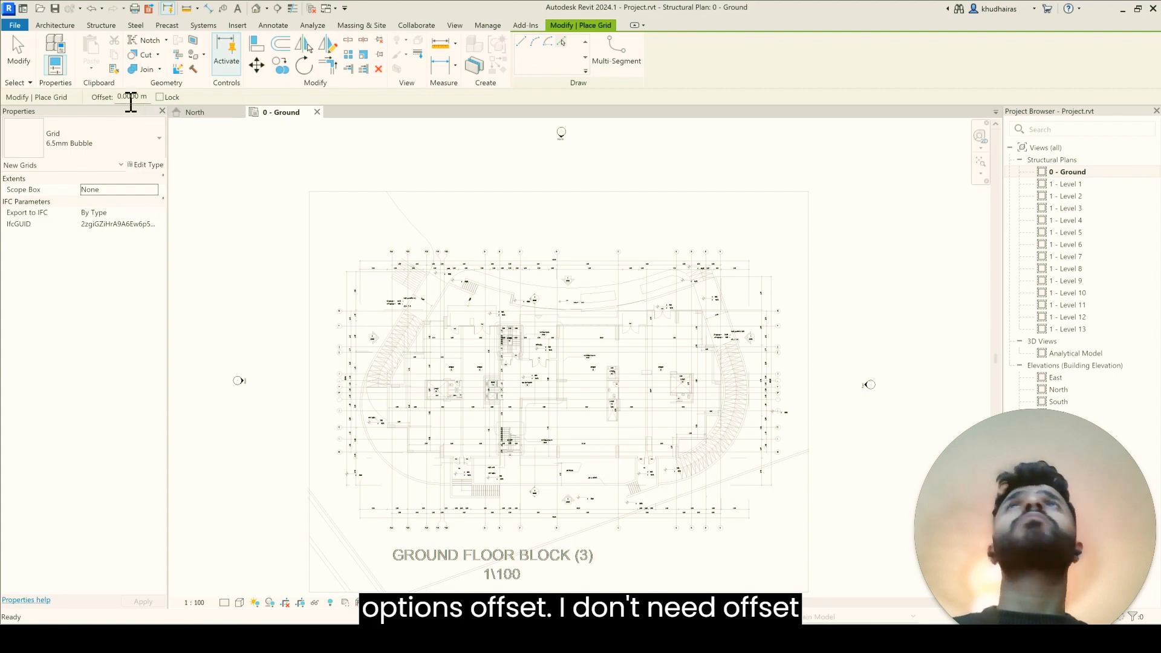
{"action": "scroll", "coordinate": [367, 396], "scroll_direction": "up", "scroll_amount": 2}
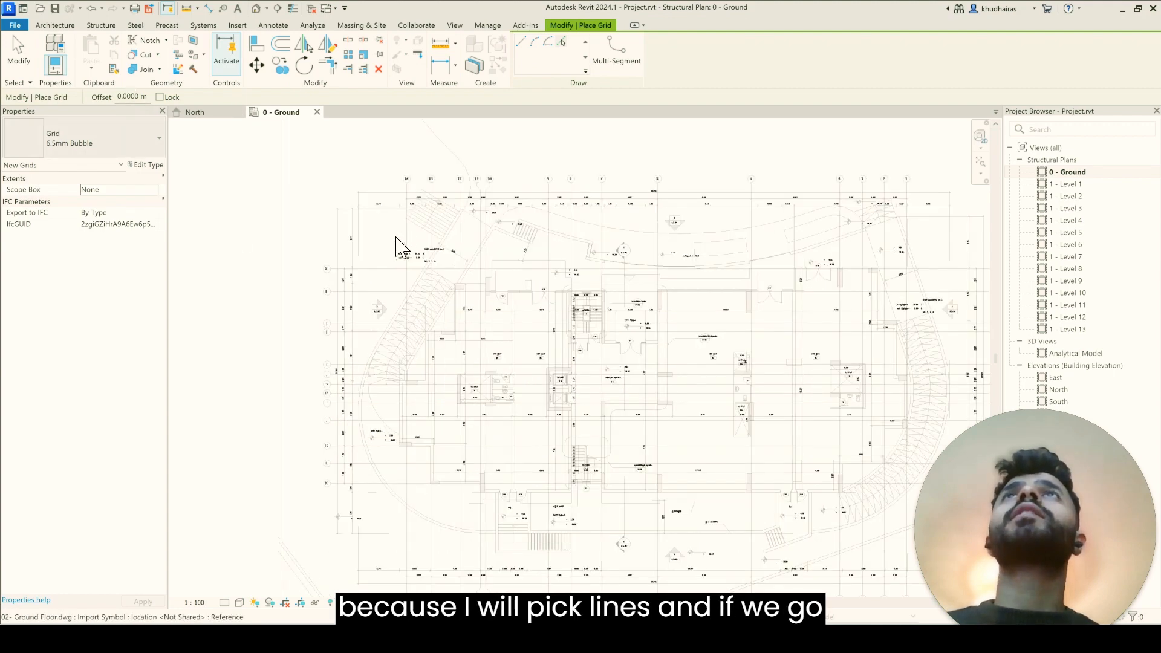
{"action": "scroll", "coordinate": [399, 235], "scroll_direction": "up", "scroll_amount": 2}
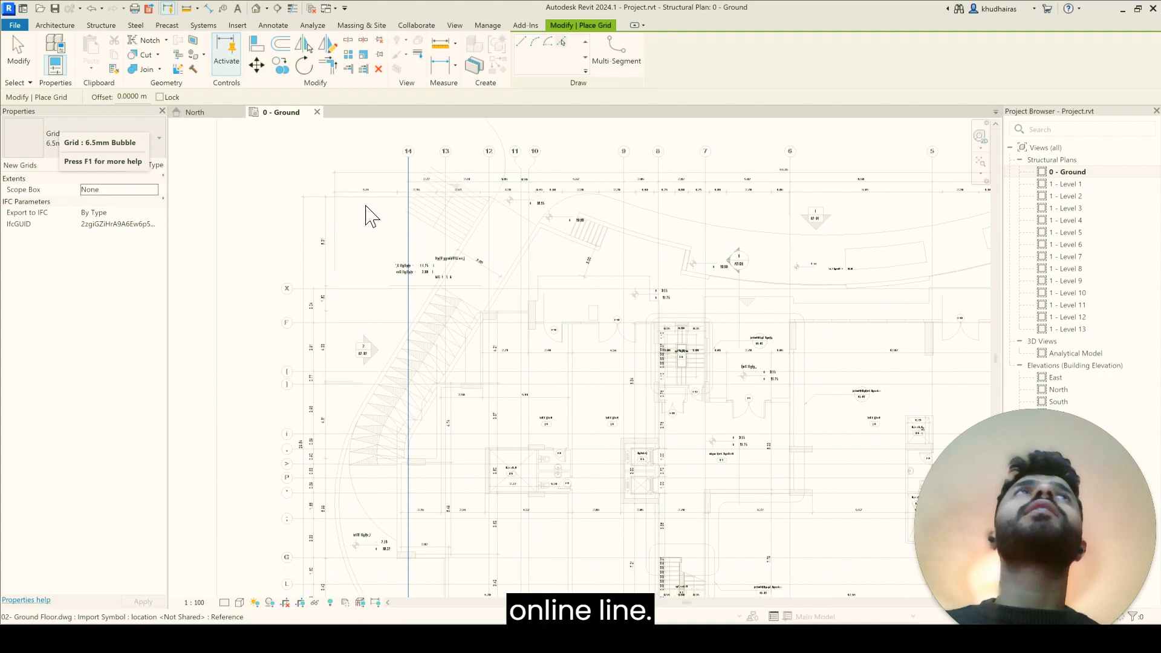
{"action": "scroll", "coordinate": [363, 225], "scroll_direction": "down", "scroll_amount": 2}
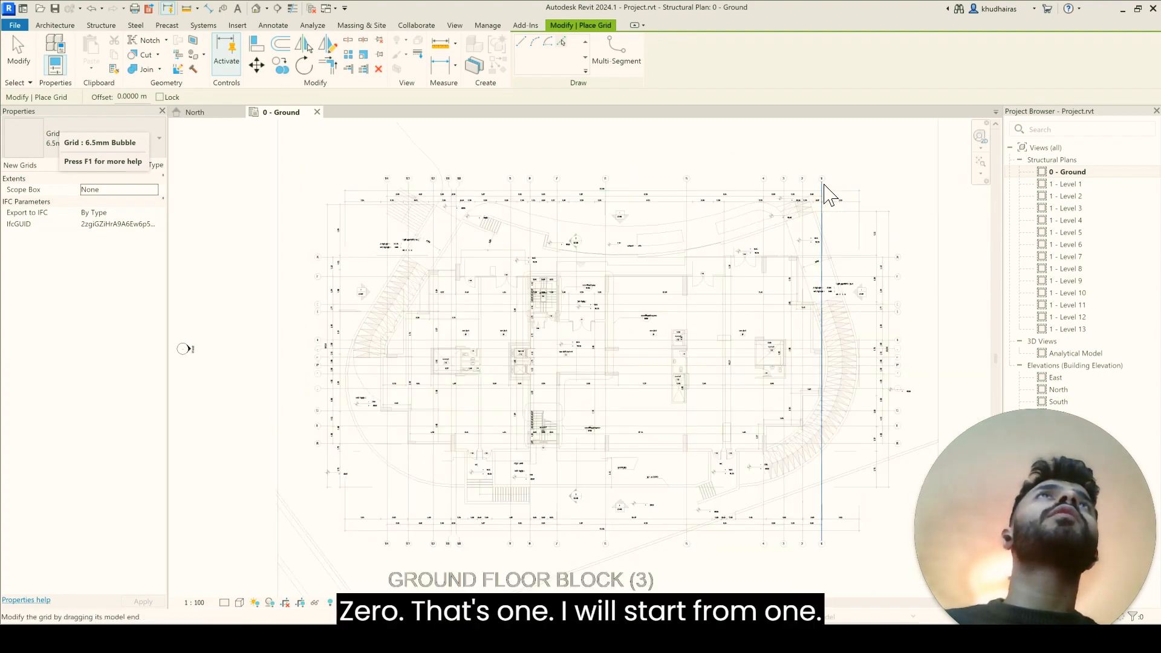
{"action": "scroll", "coordinate": [812, 204], "scroll_direction": "up", "scroll_amount": 2}
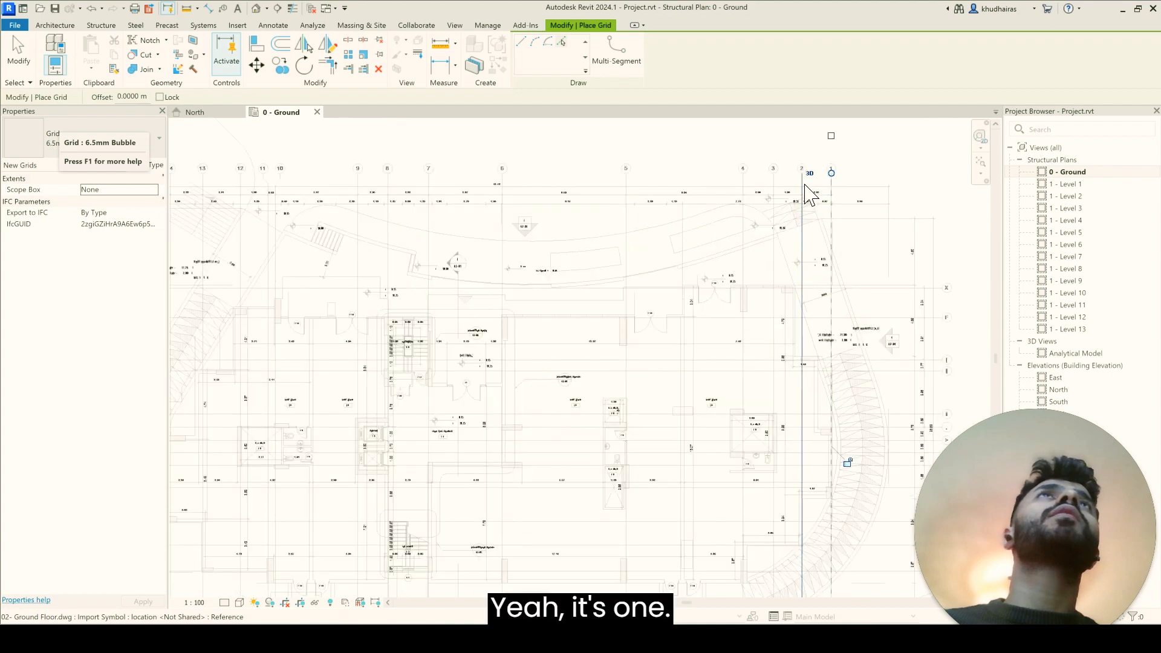
Step: Place grids 2 to 9 by picking the matching vertical CAD axis lines in order from east to west
{"action": "left_click", "coordinate": [801, 183]}
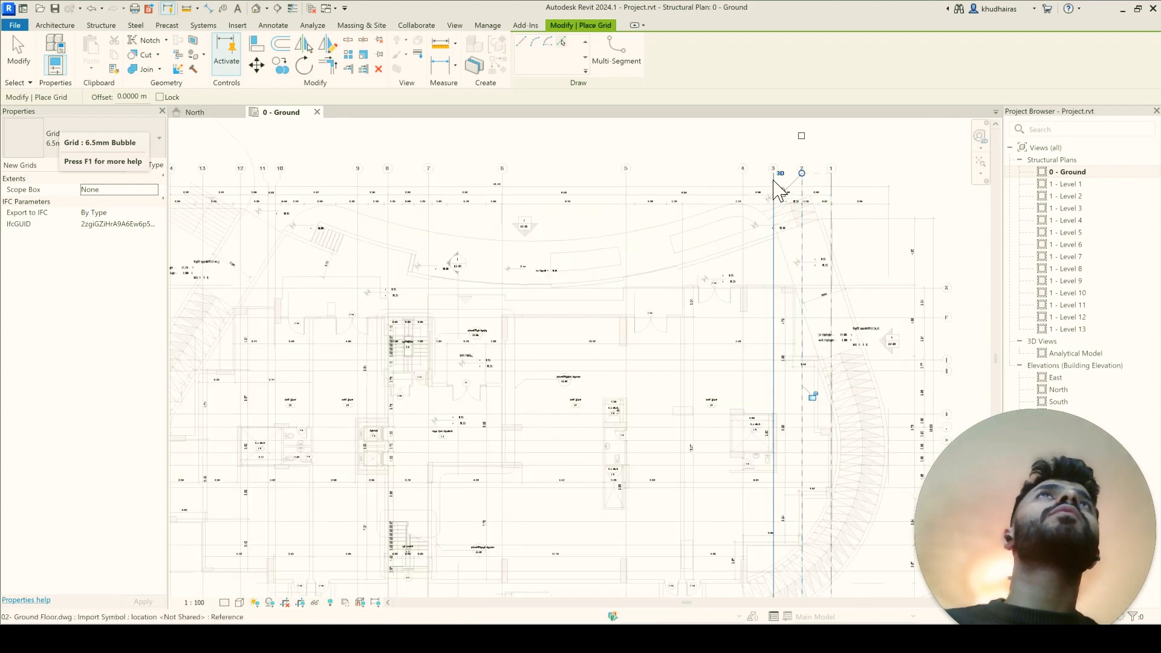
{"action": "left_click", "coordinate": [774, 181]}
{"action": "left_click", "coordinate": [743, 183]}
{"action": "left_click", "coordinate": [626, 182]}
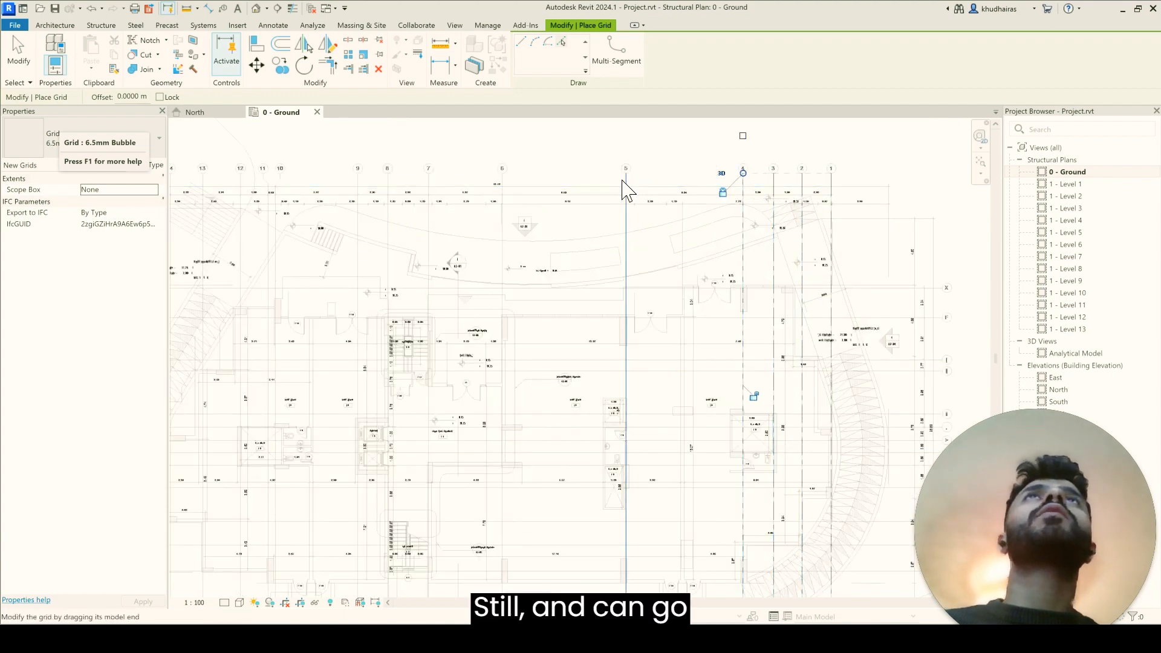
{"action": "left_click", "coordinate": [503, 183]}
{"action": "left_click", "coordinate": [429, 183]}
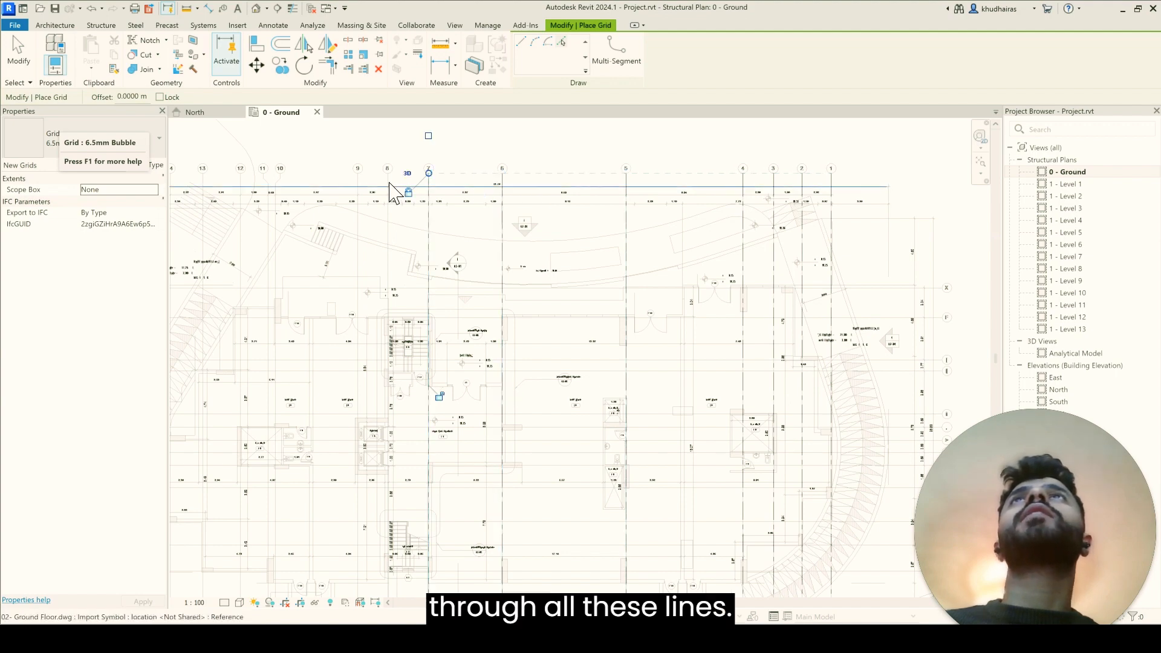
{"action": "left_click", "coordinate": [387, 183]}
{"action": "left_click", "coordinate": [358, 182]}
Step: Place grids 10 to 14 on the remaining vertical CAD axis lines, undoing the grid picked on the horizontal dimension line
{"action": "scroll", "coordinate": [585, 237], "scroll_direction": "down", "scroll_amount": 2}
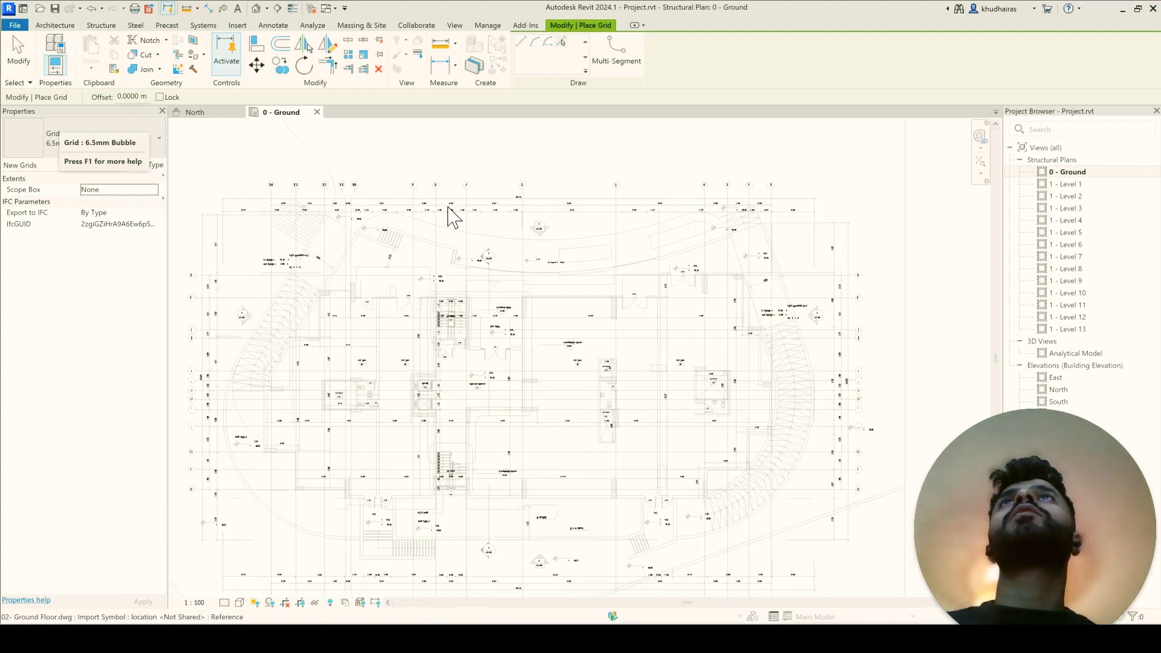
{"action": "scroll", "coordinate": [390, 211], "scroll_direction": "up", "scroll_amount": 1}
{"action": "scroll", "coordinate": [427, 215], "scroll_direction": "up", "scroll_amount": 1}
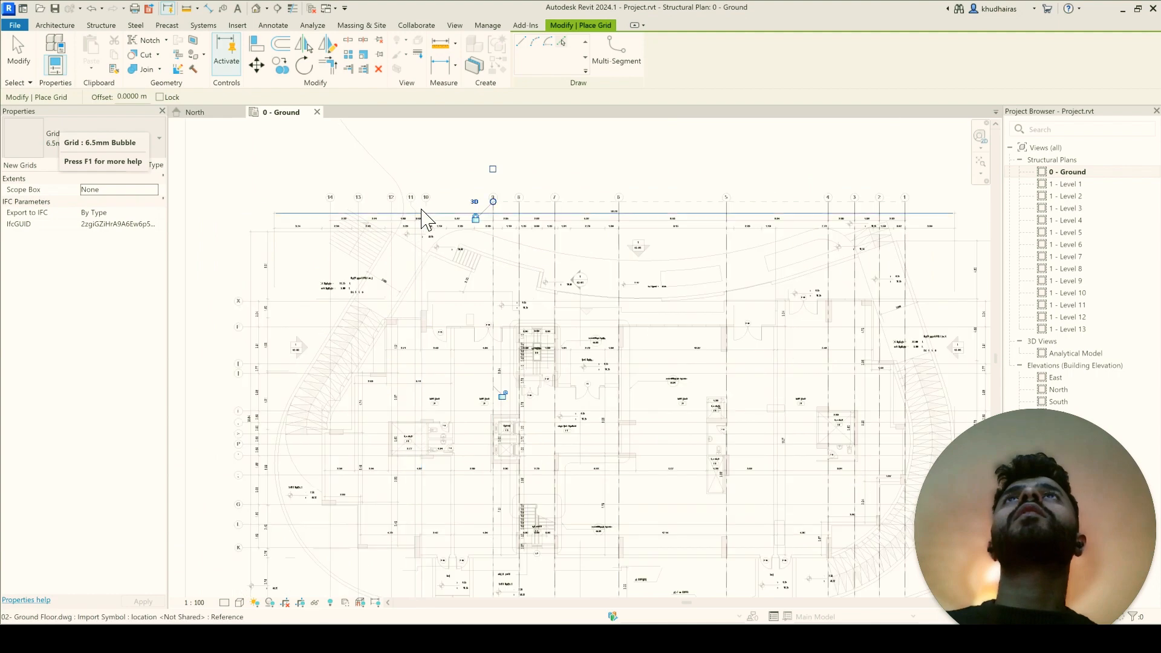
{"action": "left_click", "coordinate": [426, 211]}
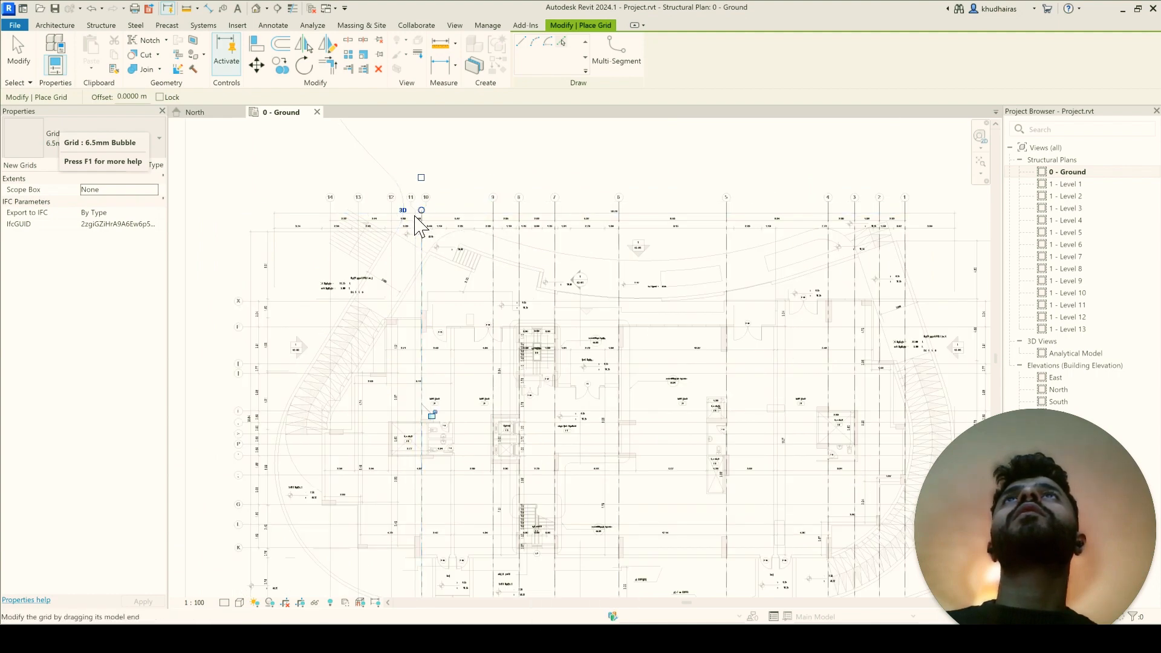
{"action": "scroll", "coordinate": [422, 227], "scroll_direction": "up", "scroll_amount": 3}
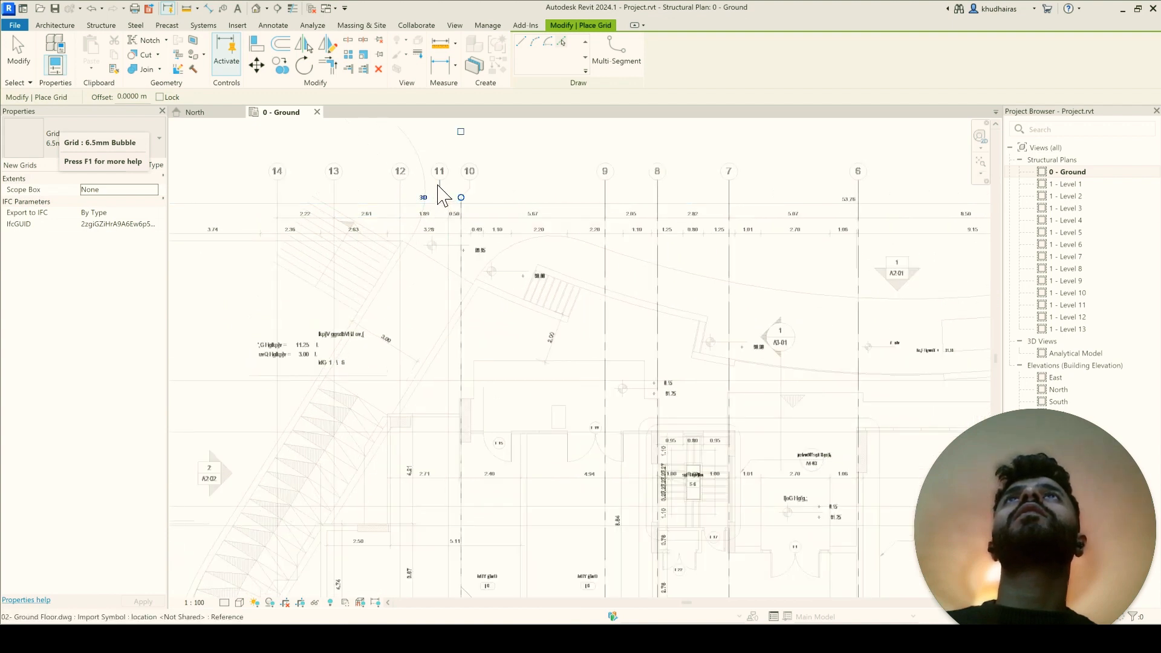
{"action": "left_click", "coordinate": [448, 210]}
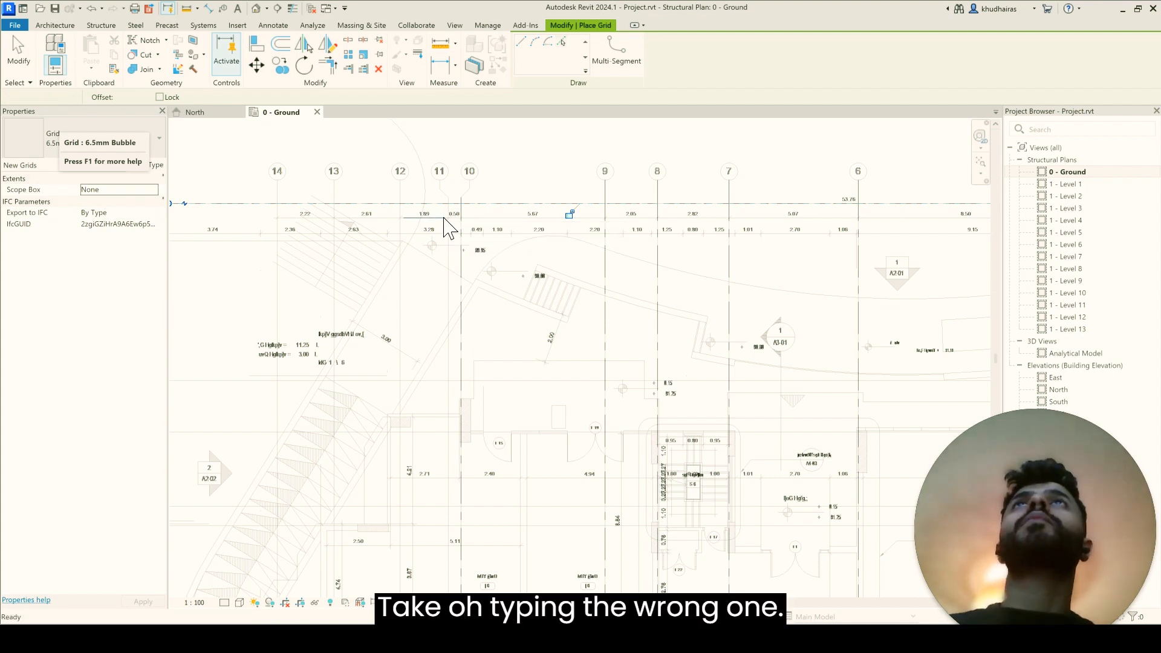
{"action": "key", "text": "ctrl+z"}
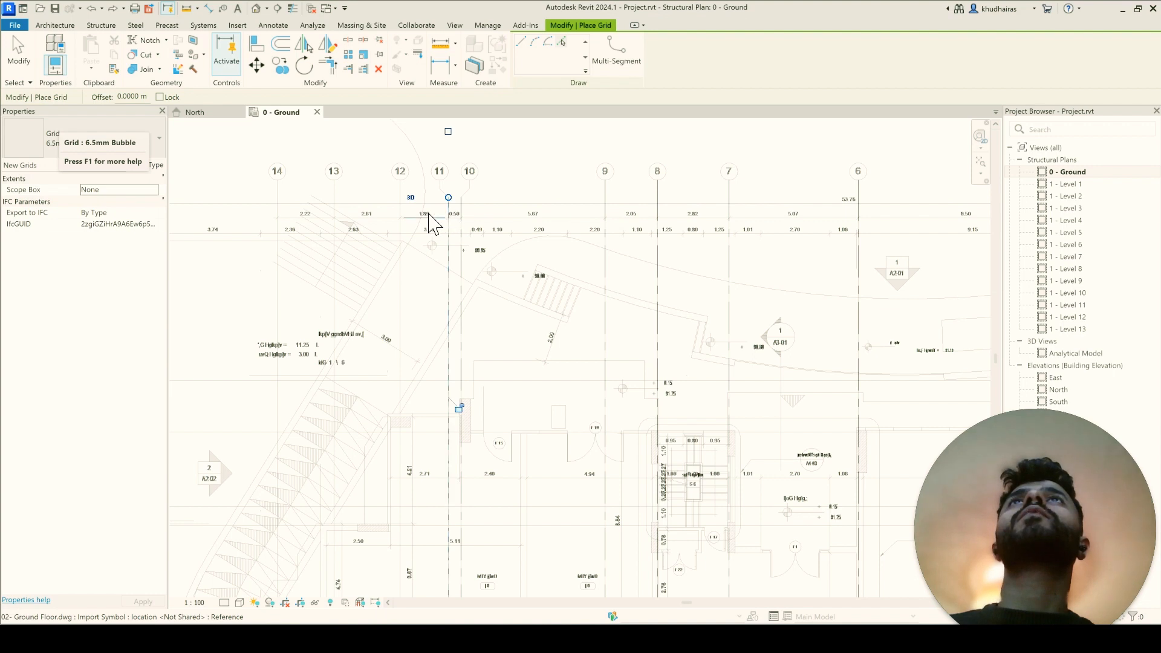
{"action": "left_click", "coordinate": [400, 218]}
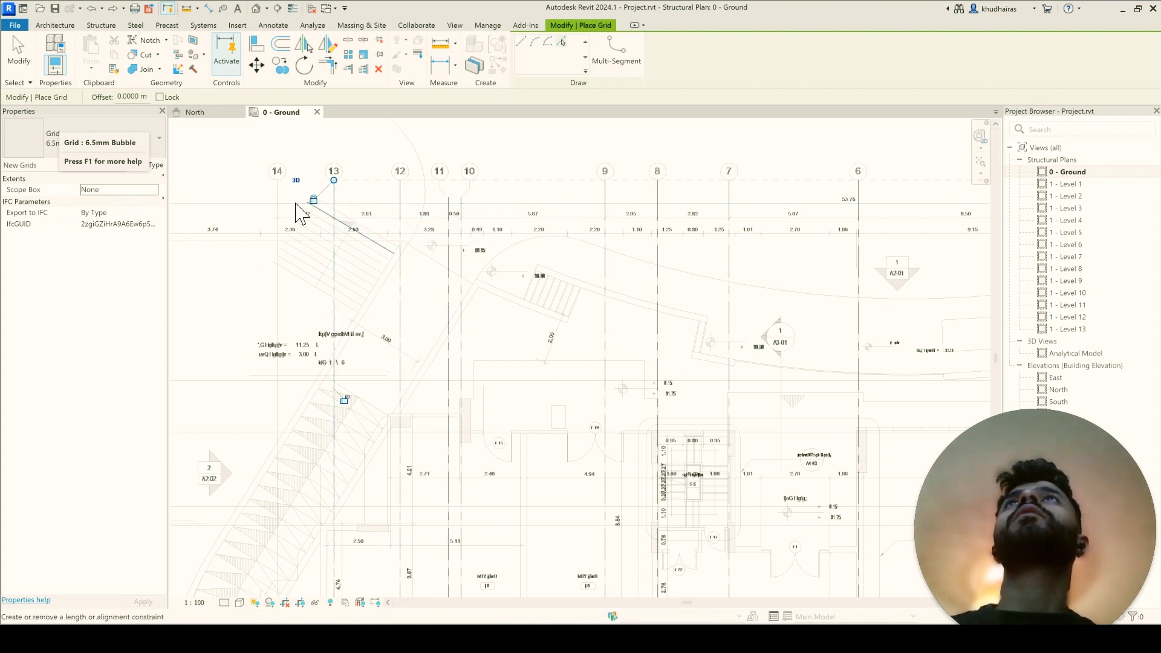
{"action": "left_click", "coordinate": [278, 203]}
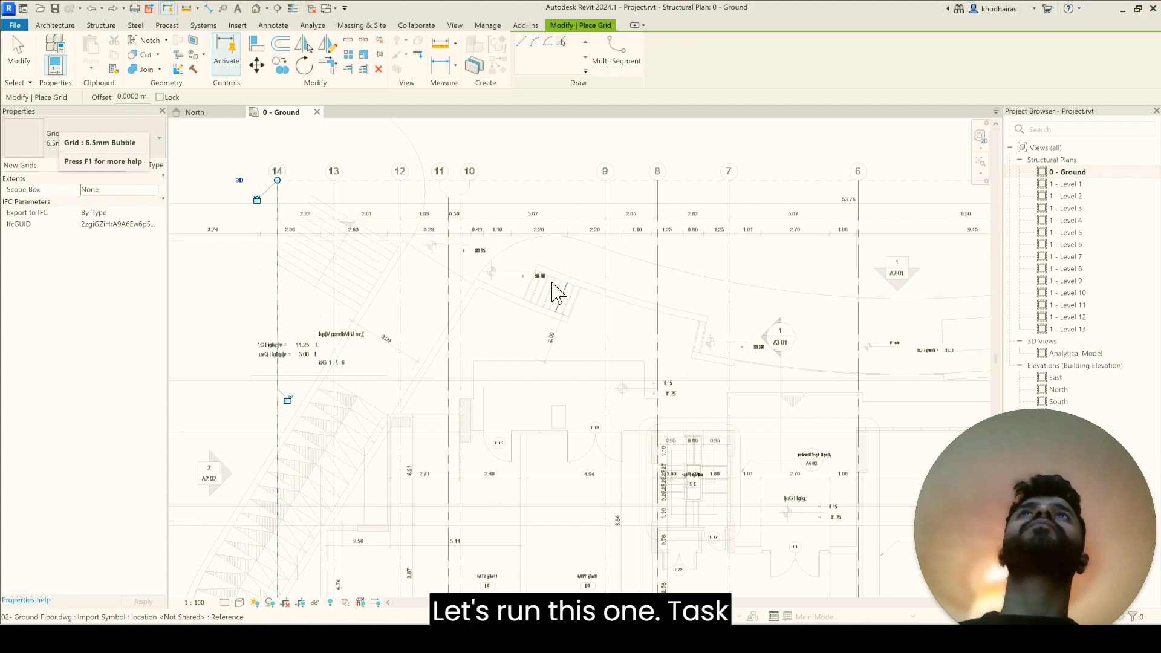
Step: Place a grid along the northernmost horizontal axis line, marked X on the linked plan
{"action": "scroll", "coordinate": [532, 290], "scroll_direction": "down", "scroll_amount": 4}
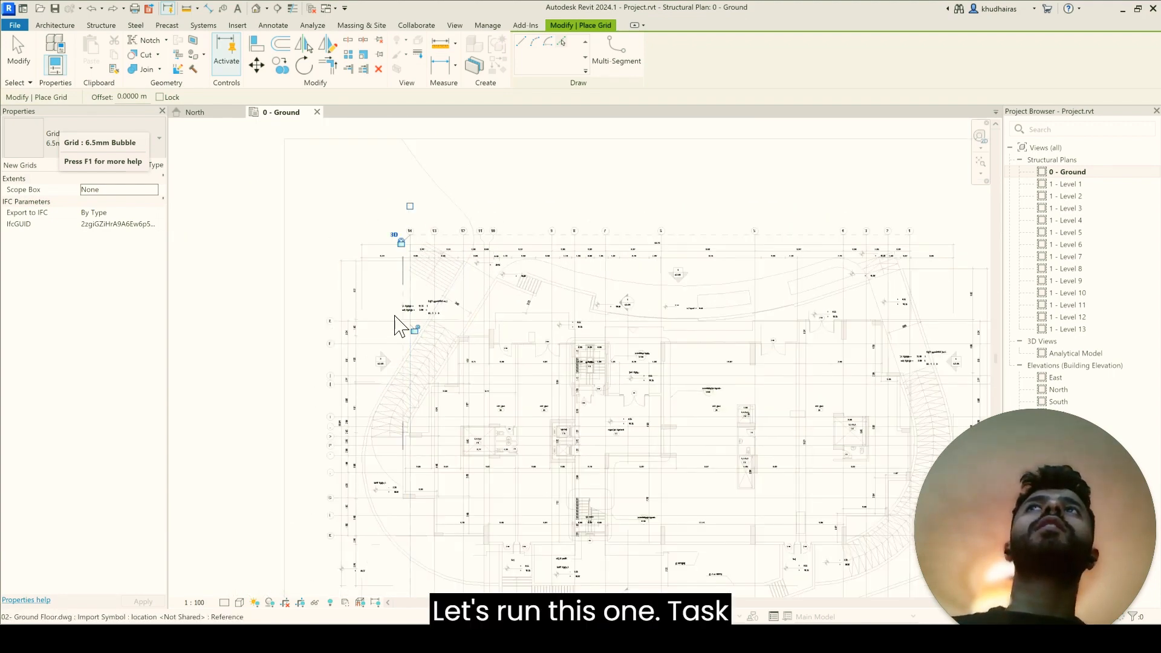
{"action": "scroll", "coordinate": [336, 338], "scroll_direction": "up", "scroll_amount": 2}
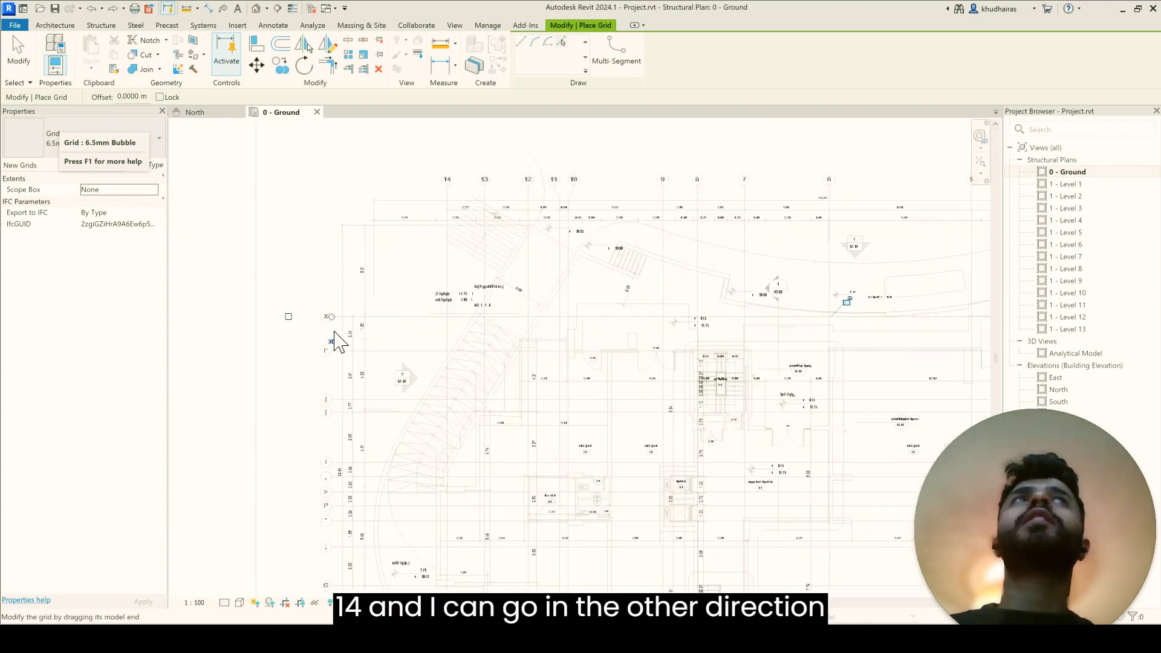
{"action": "scroll", "coordinate": [334, 338], "scroll_direction": "down", "scroll_amount": 3}
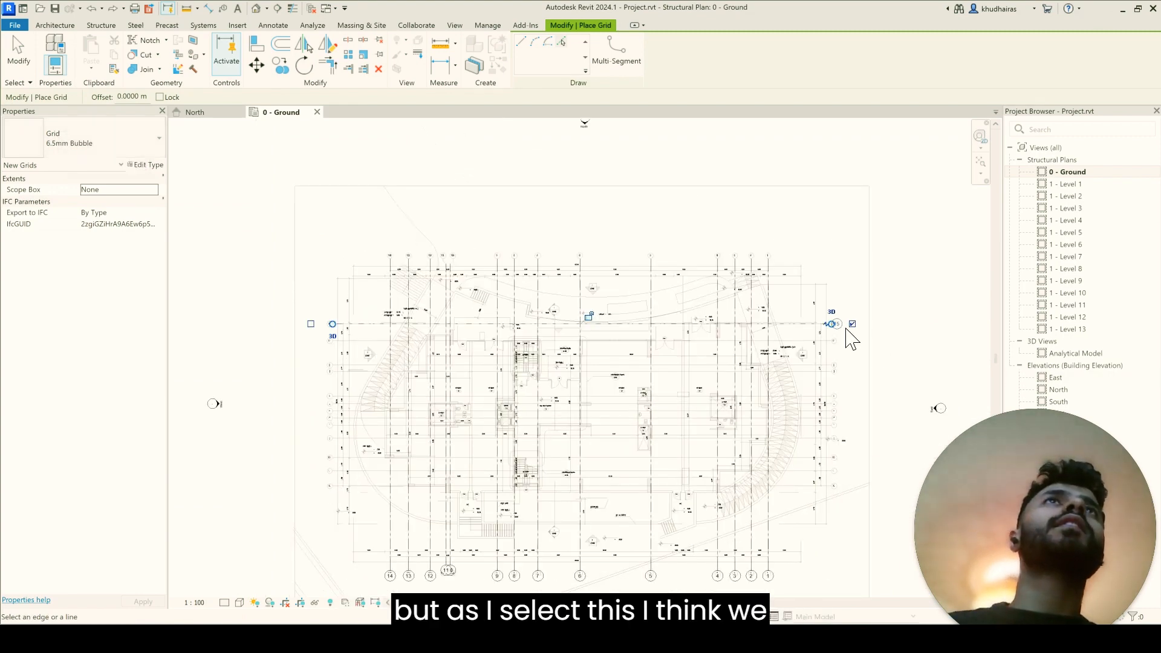
{"action": "scroll", "coordinate": [847, 335], "scroll_direction": "up", "scroll_amount": 4}
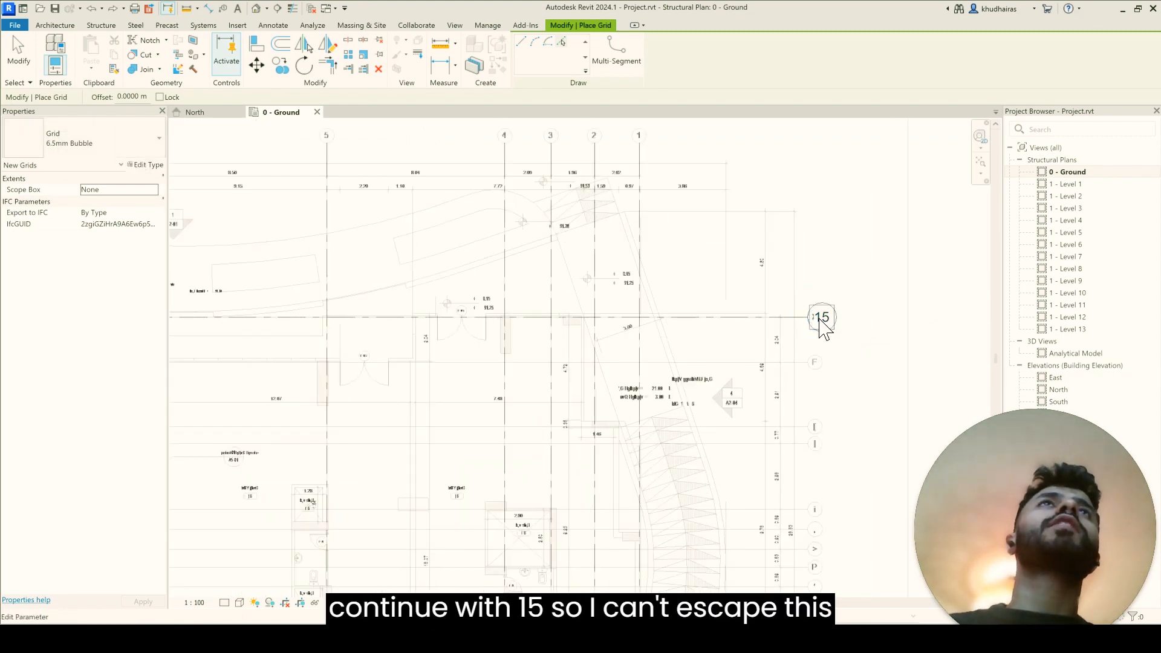
Step: Finish placing grids and rename the horizontal grid on the northernmost axis as A
{"action": "key", "text": "Escape"}
{"action": "key", "text": "Escape"}
{"action": "double_click", "coordinate": [821, 317]}
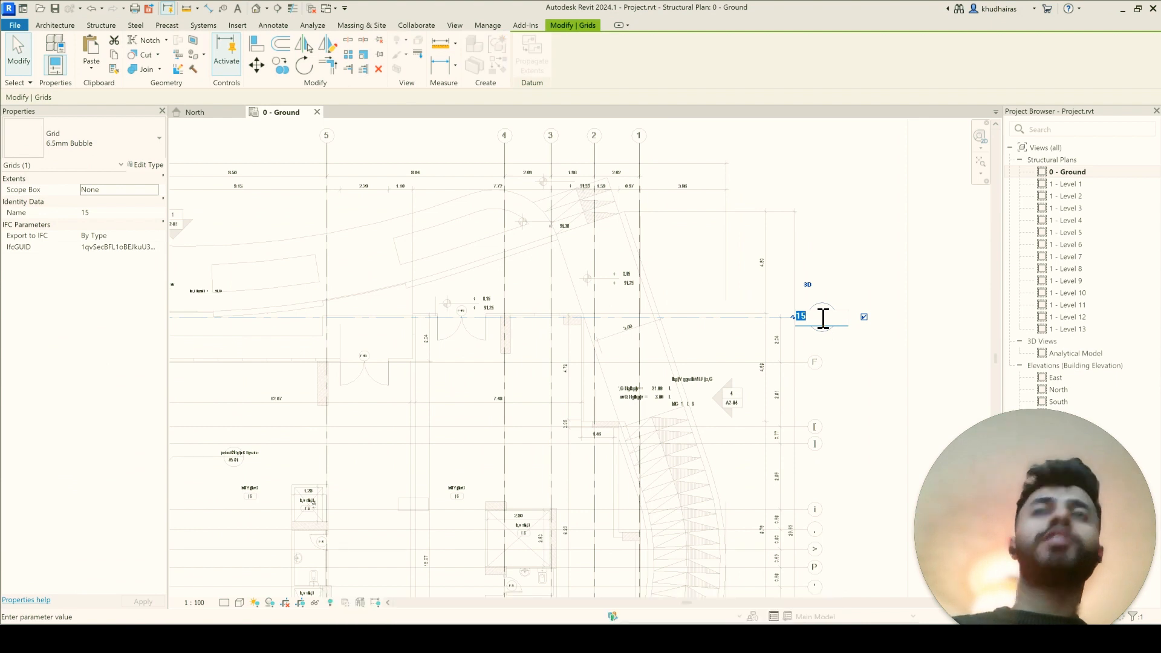
{"action": "type", "text": "A"}
{"action": "key", "text": "Return"}
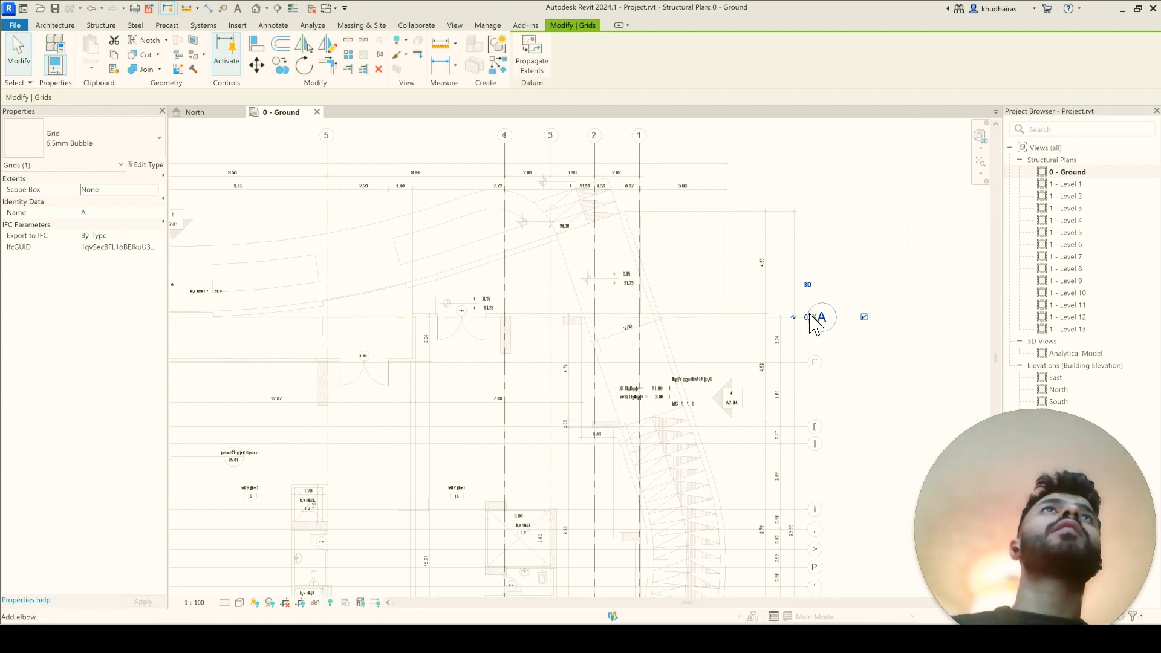
{"action": "key", "text": "Escape"}
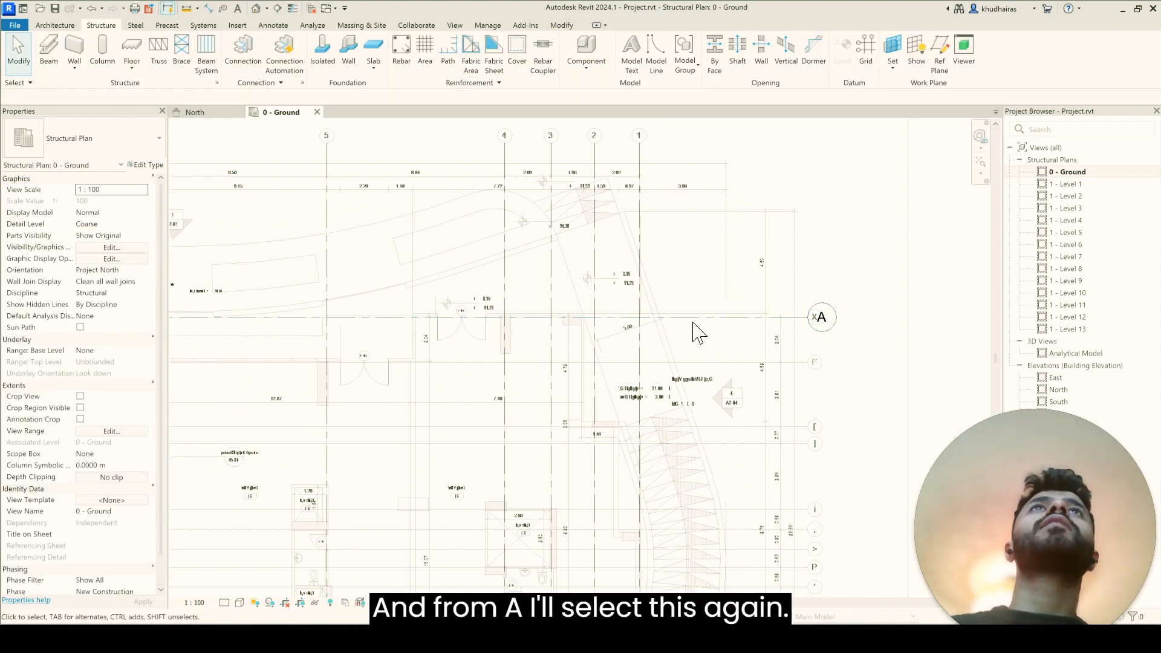
Step: Create similar grids from grid A, picking four horizontal axis lines below the skipped CAD axis F for grids B, C, D and E
{"action": "left_click", "coordinate": [676, 317]}
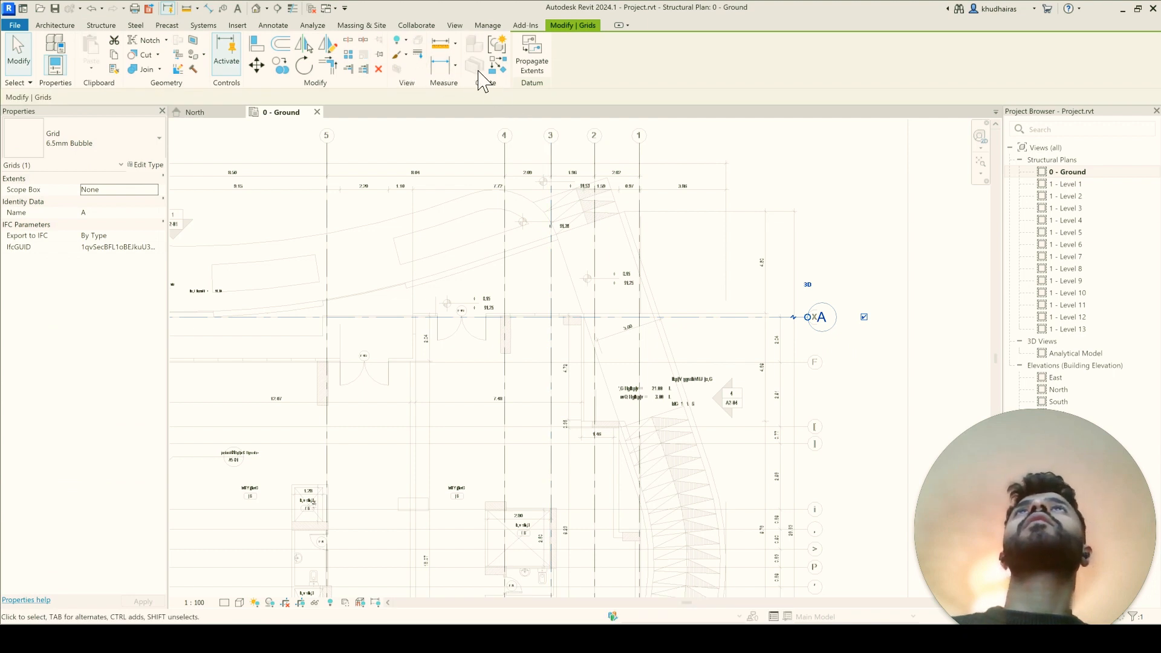
{"action": "left_click", "coordinate": [497, 63]}
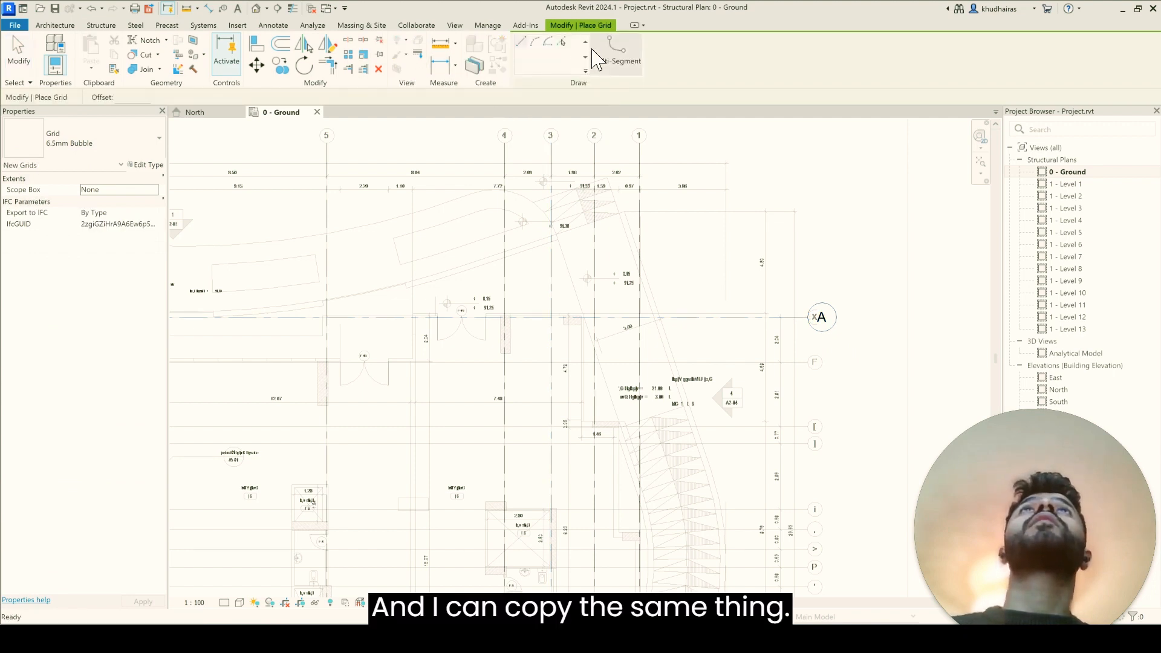
{"action": "left_click", "coordinate": [754, 429]}
{"action": "left_click", "coordinate": [752, 454]}
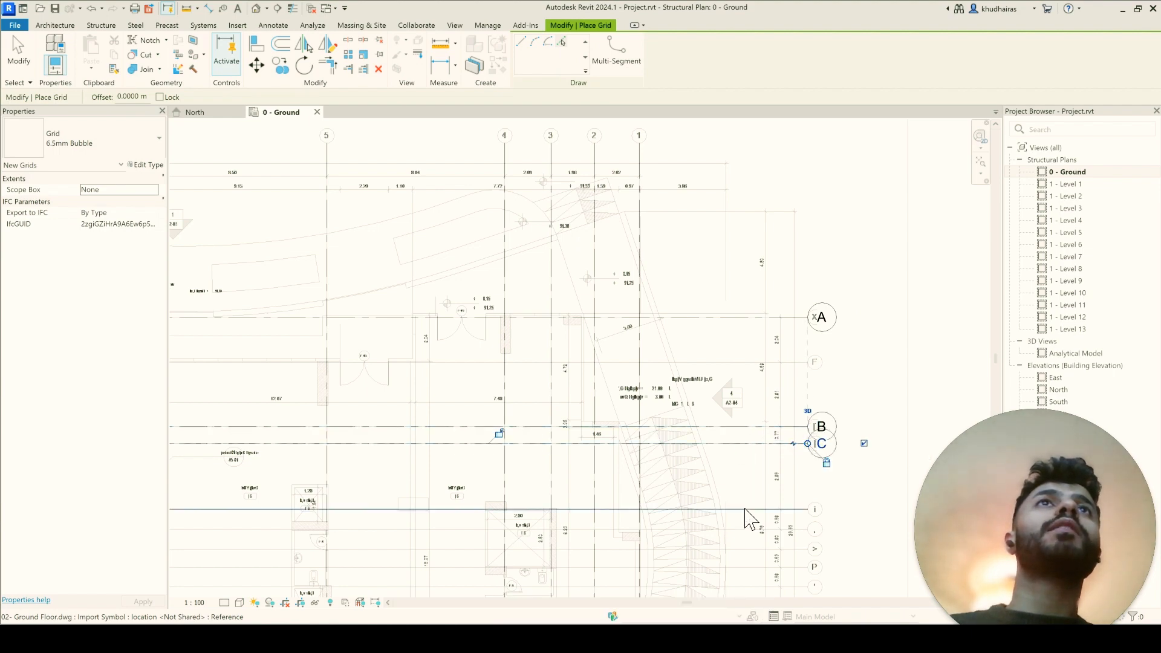
{"action": "left_click", "coordinate": [750, 521]}
{"action": "left_click", "coordinate": [750, 532]}
Step: Place grid F on the horizontal CAD axis line directly below grid E
{"action": "scroll", "coordinate": [752, 520], "scroll_direction": "down", "scroll_amount": 3}
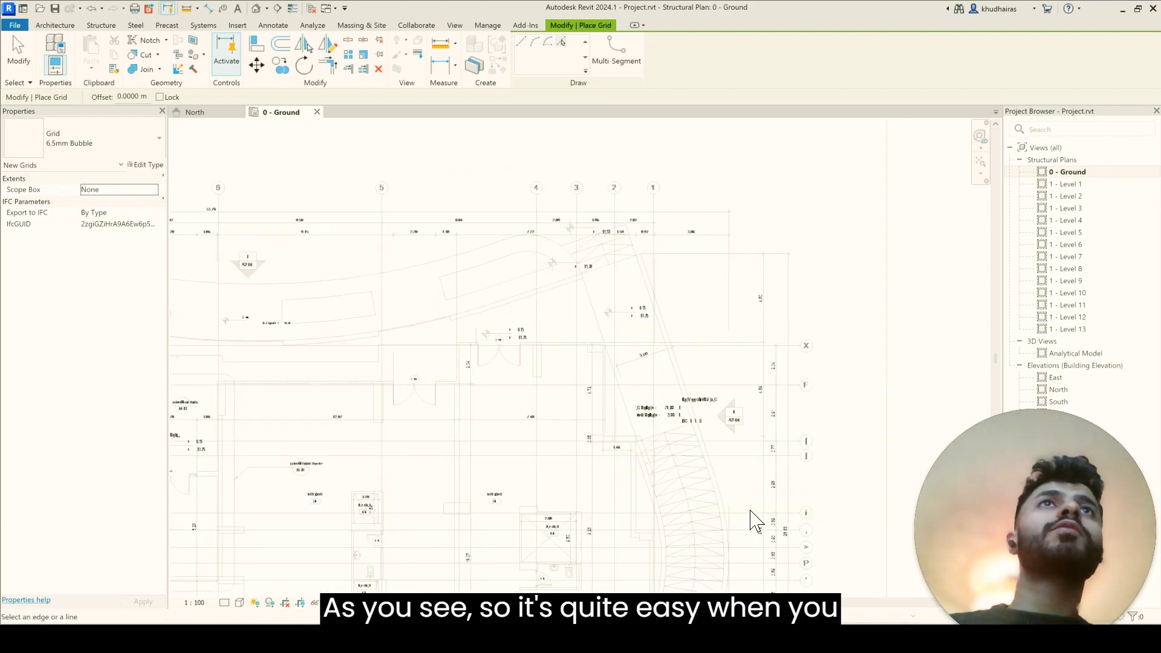
{"action": "scroll", "coordinate": [755, 521], "scroll_direction": "down", "scroll_amount": 2}
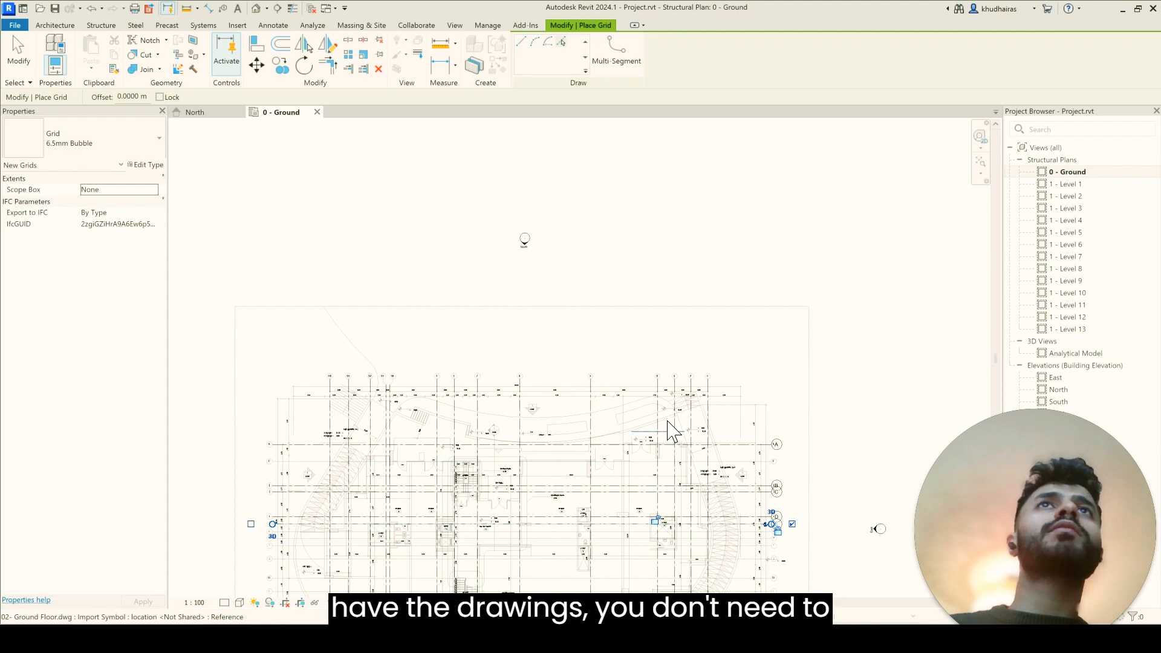
{"action": "scroll", "coordinate": [674, 439], "scroll_direction": "down", "scroll_amount": 4}
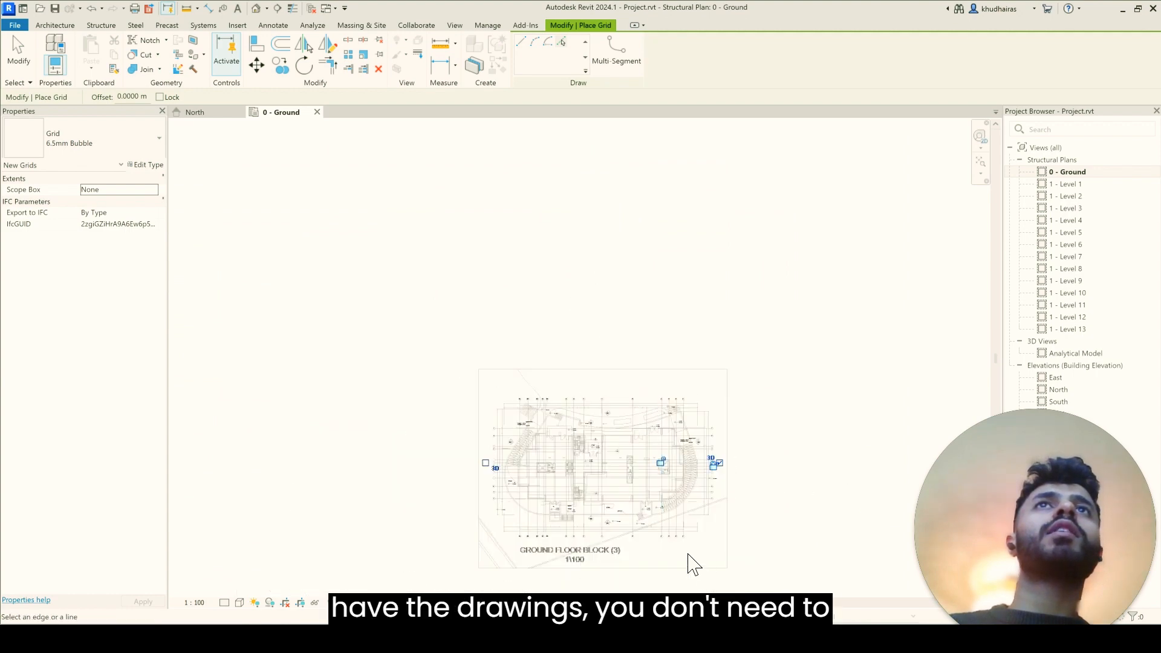
{"action": "scroll", "coordinate": [689, 561], "scroll_direction": "up", "scroll_amount": 5}
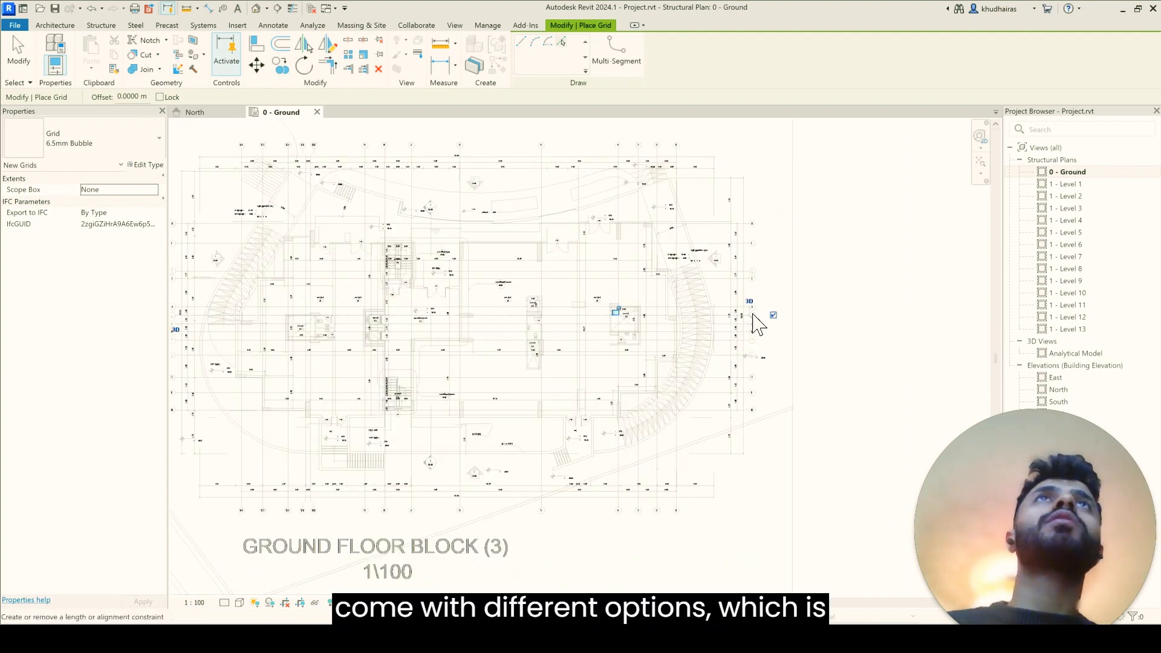
{"action": "scroll", "coordinate": [729, 305], "scroll_direction": "up", "scroll_amount": 2}
{"action": "scroll", "coordinate": [732, 300], "scroll_direction": "up", "scroll_amount": 2}
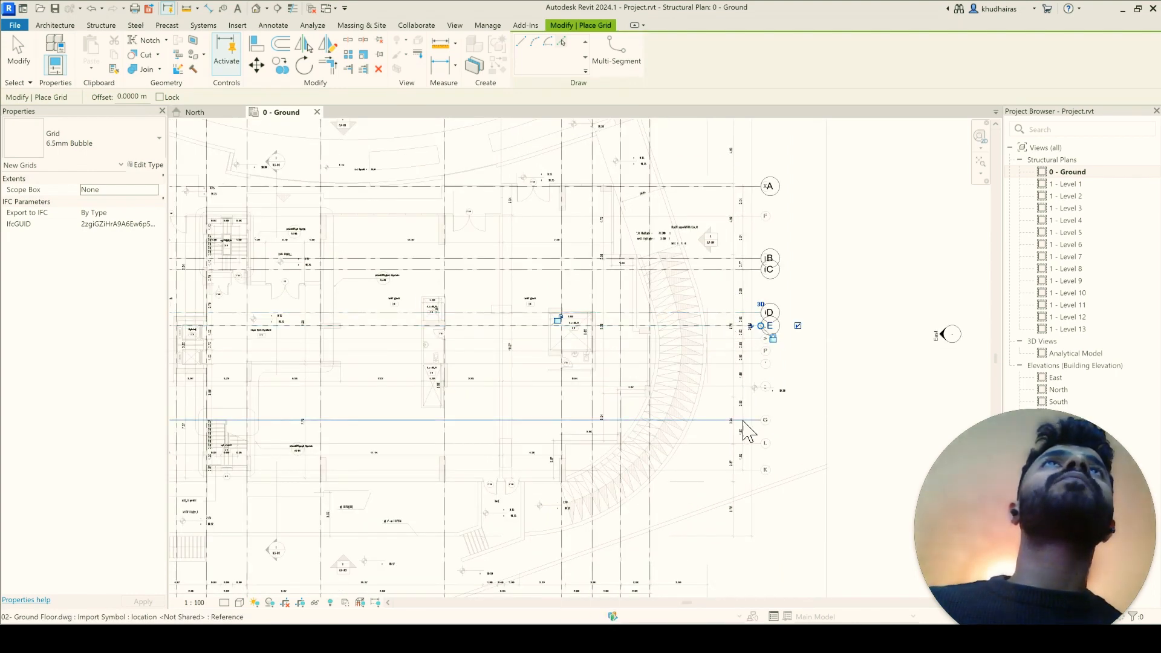
{"action": "scroll", "coordinate": [718, 355], "scroll_direction": "up", "scroll_amount": 2}
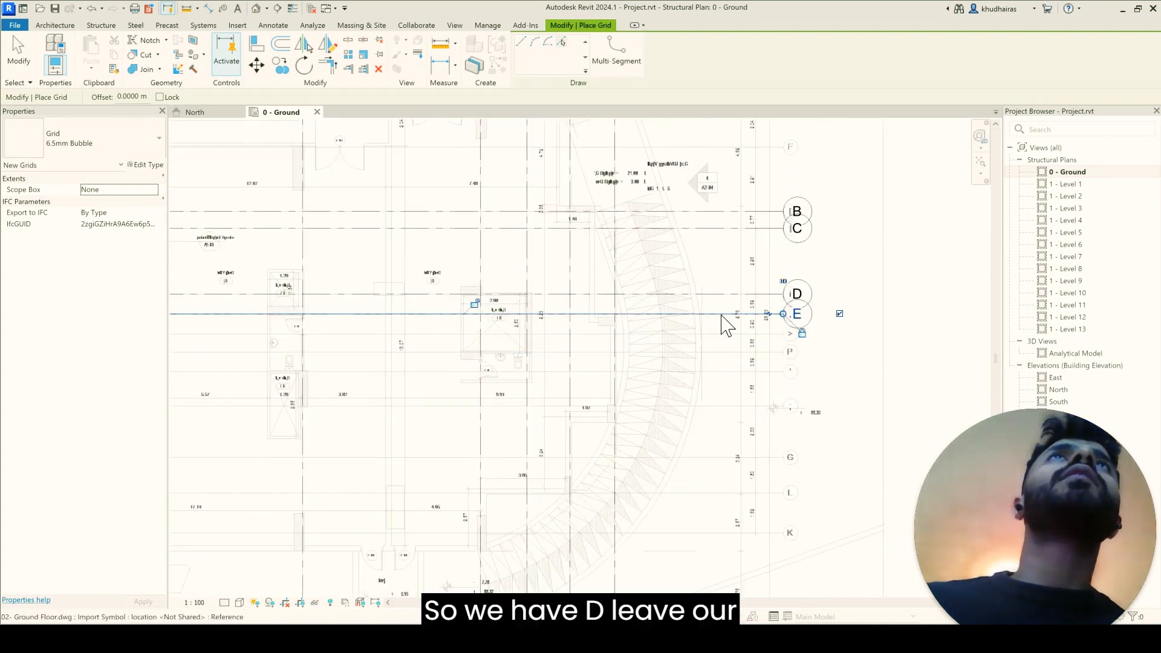
{"action": "left_click", "coordinate": [714, 334]}
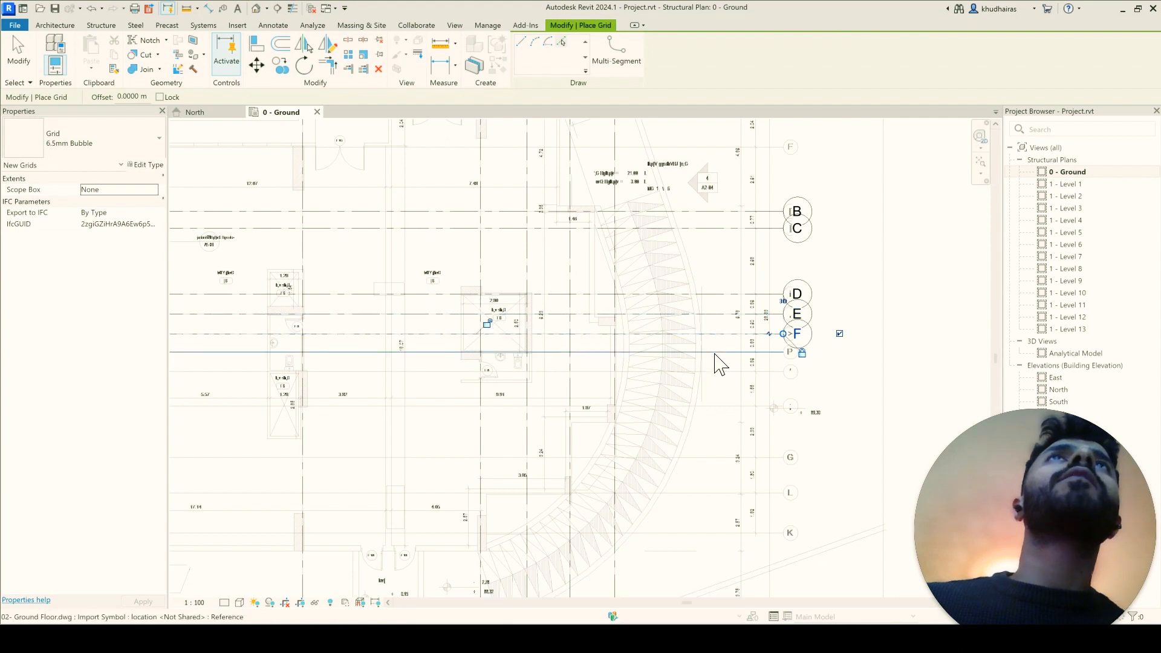
Step: Place grids G, H, I, J, K and L on the remaining horizontal CAD axis lines below grid F and finish placing grids
{"action": "left_click", "coordinate": [716, 352]}
{"action": "left_click", "coordinate": [719, 371]}
{"action": "left_click", "coordinate": [722, 406]}
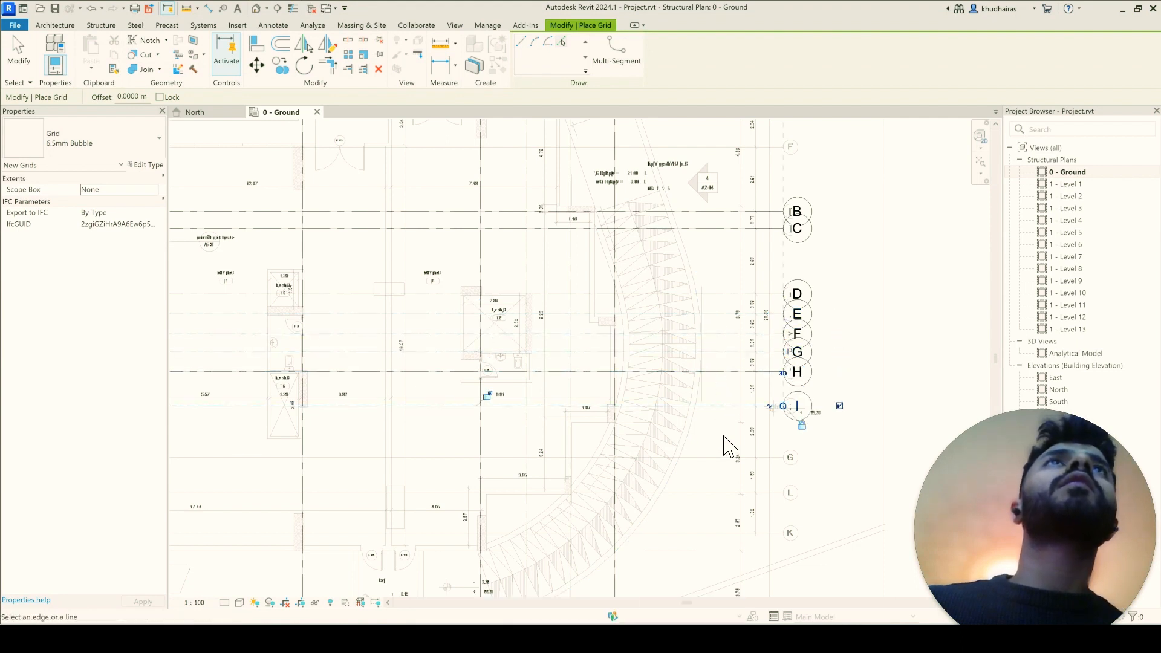
{"action": "left_click", "coordinate": [727, 457]}
{"action": "left_click", "coordinate": [729, 508]}
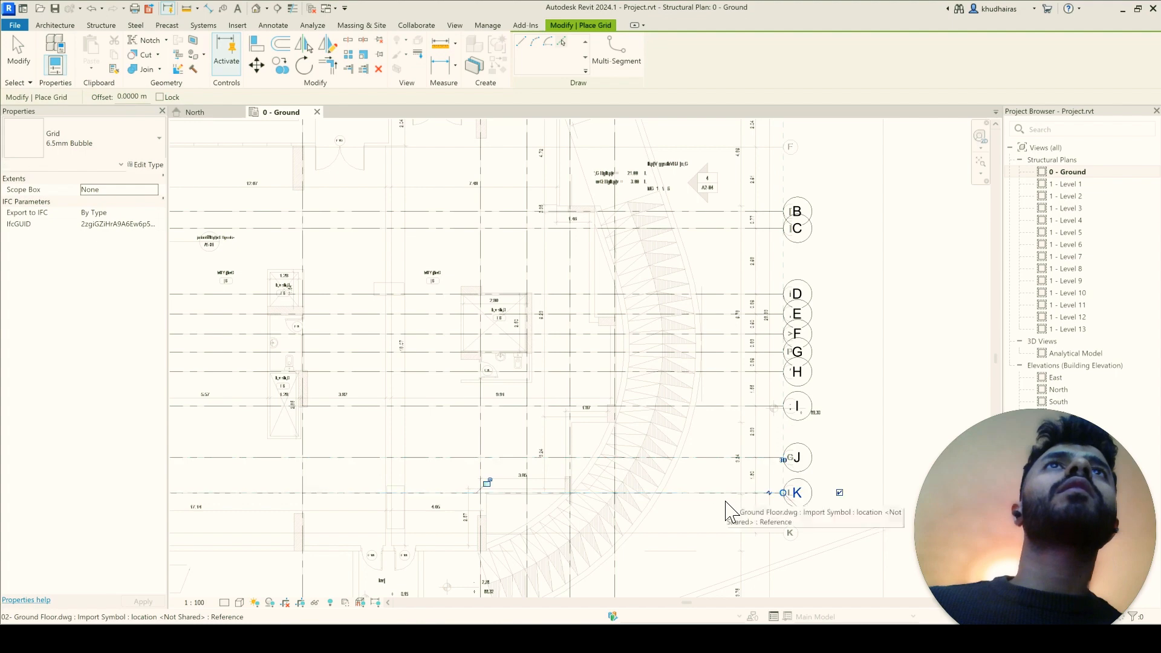
{"action": "left_click", "coordinate": [722, 531]}
{"action": "scroll", "coordinate": [719, 463], "scroll_direction": "down", "scroll_amount": 2}
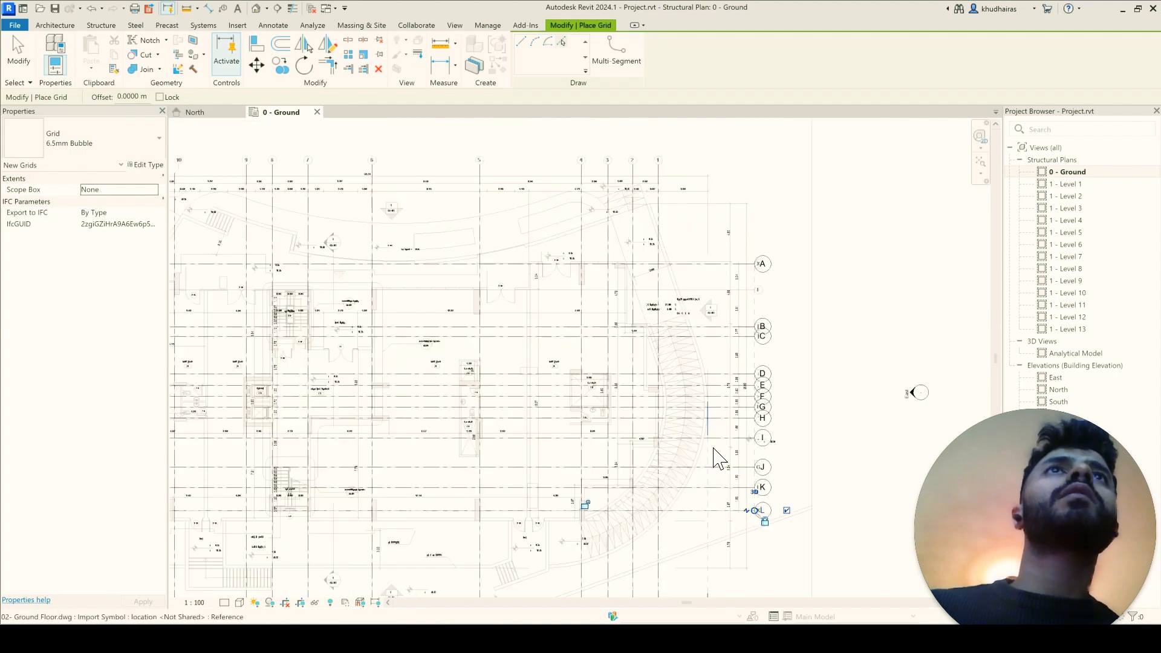
{"action": "scroll", "coordinate": [714, 565], "scroll_direction": "up", "scroll_amount": 2}
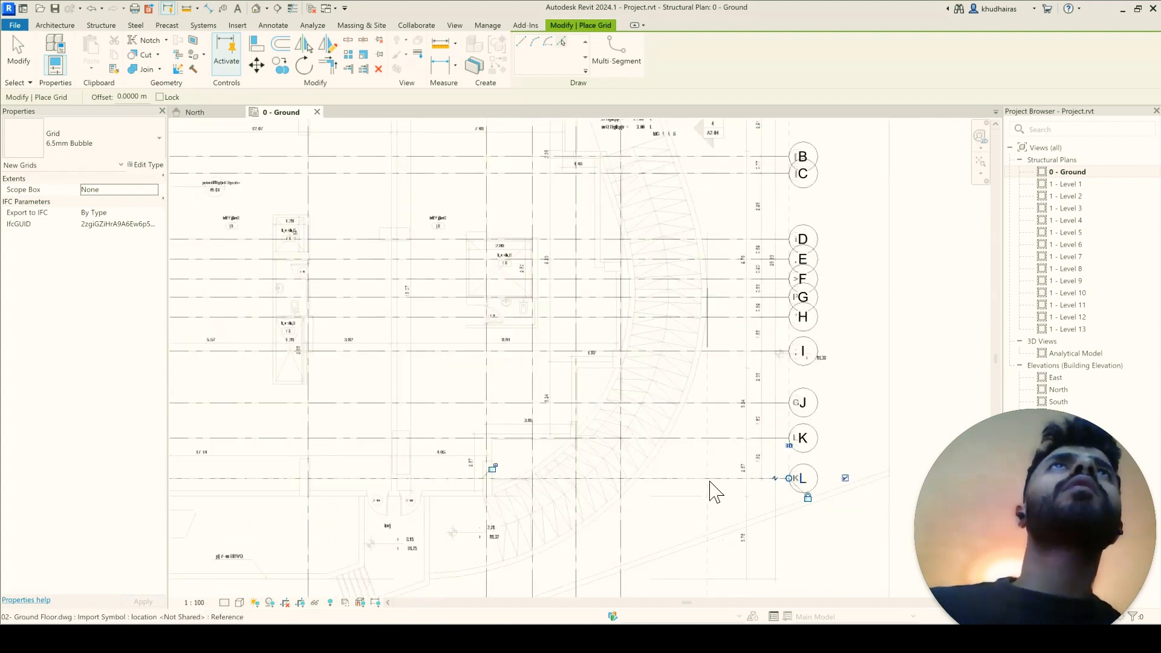
{"action": "scroll", "coordinate": [708, 419], "scroll_direction": "up", "scroll_amount": 1}
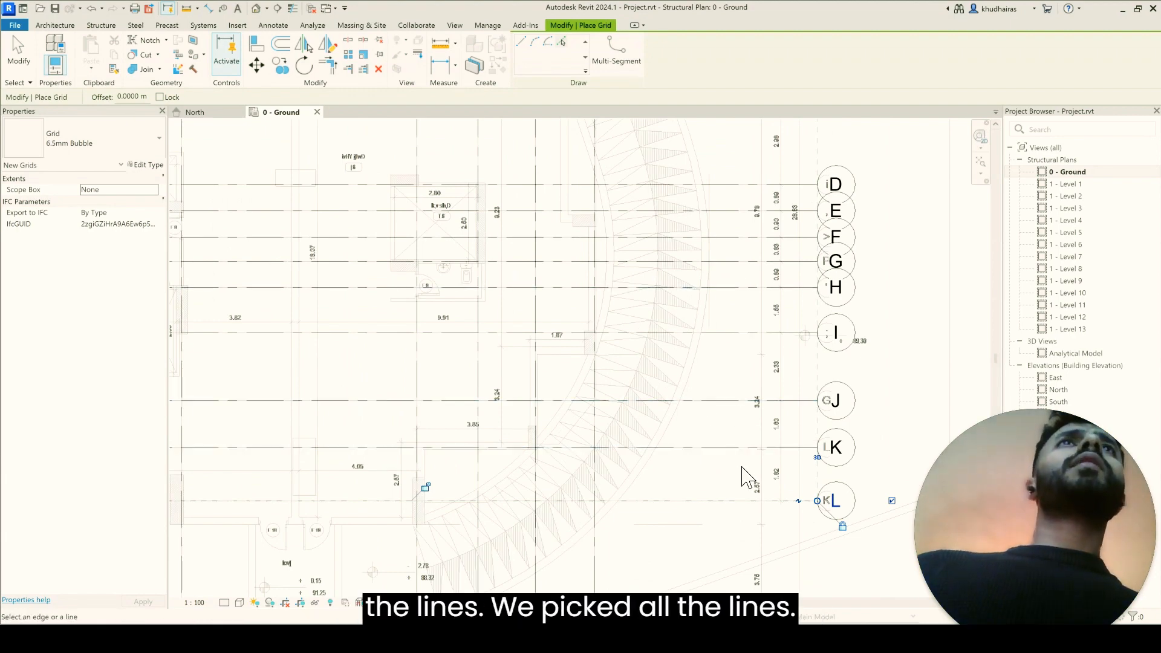
{"action": "scroll", "coordinate": [777, 547], "scroll_direction": "down", "scroll_amount": 5}
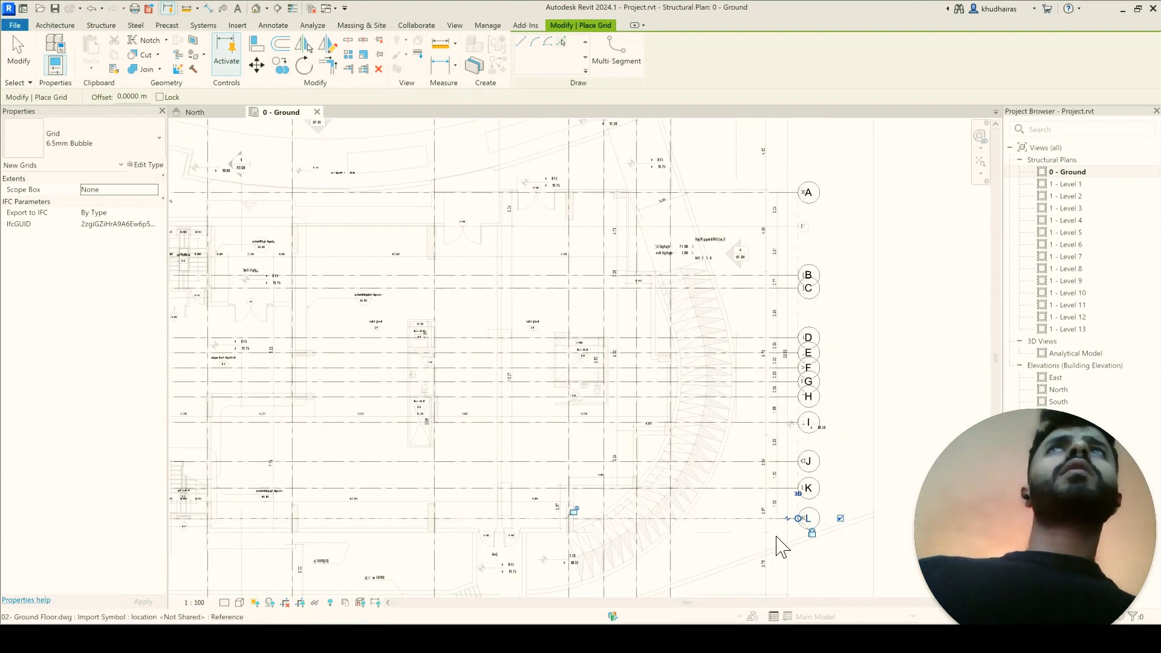
{"action": "scroll", "coordinate": [661, 381], "scroll_direction": "down", "scroll_amount": 2}
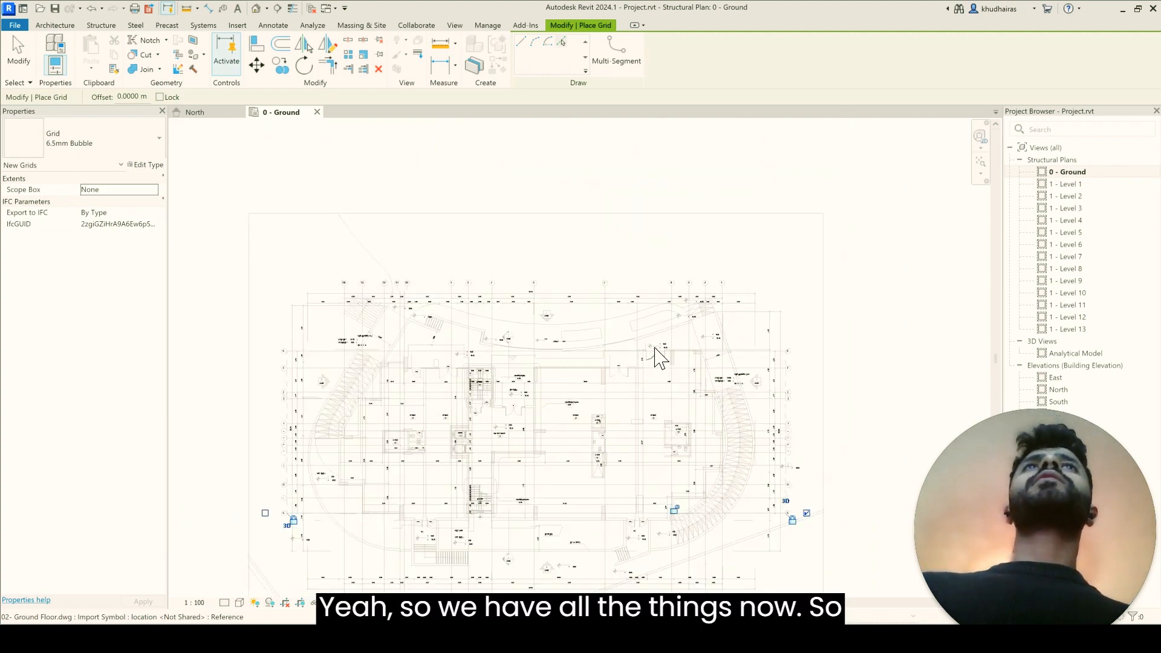
{"action": "key", "text": "Escape"}
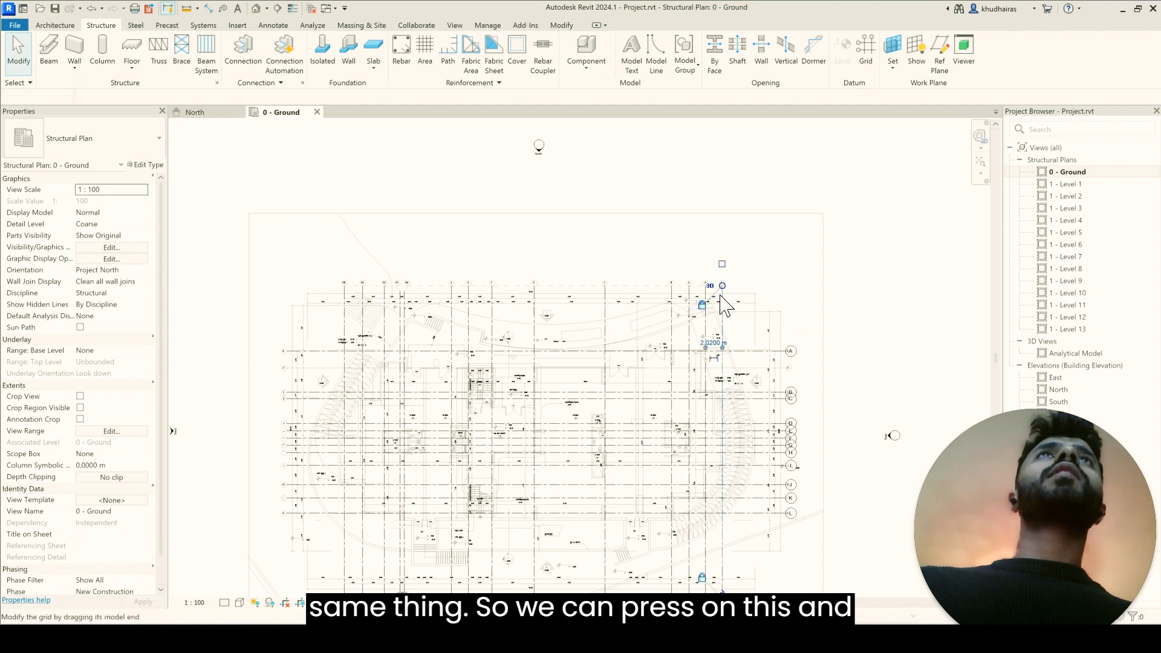
Step: Select everything on the ground floor plan and examine the selected categories in the selection filter without changing the selection
{"action": "left_click", "coordinate": [723, 304]}
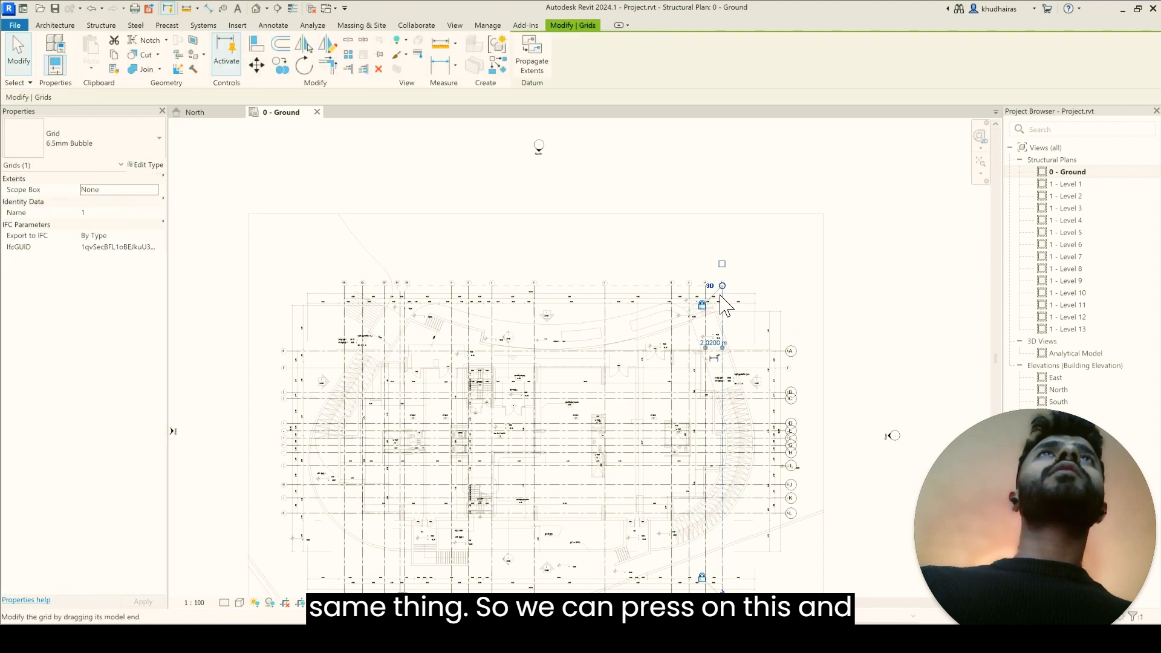
{"action": "left_click", "coordinate": [886, 254]}
{"action": "left_click_drag", "start_coordinate": [189, 565], "coordinate": [200, 534]}
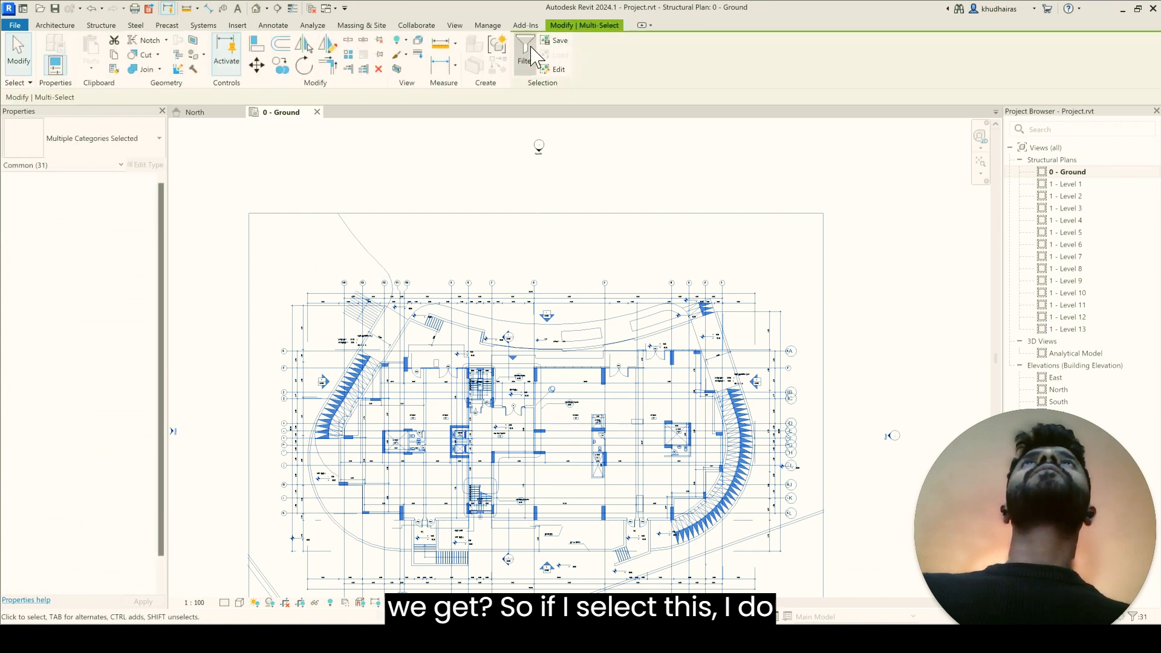
{"action": "left_click", "coordinate": [525, 56]}
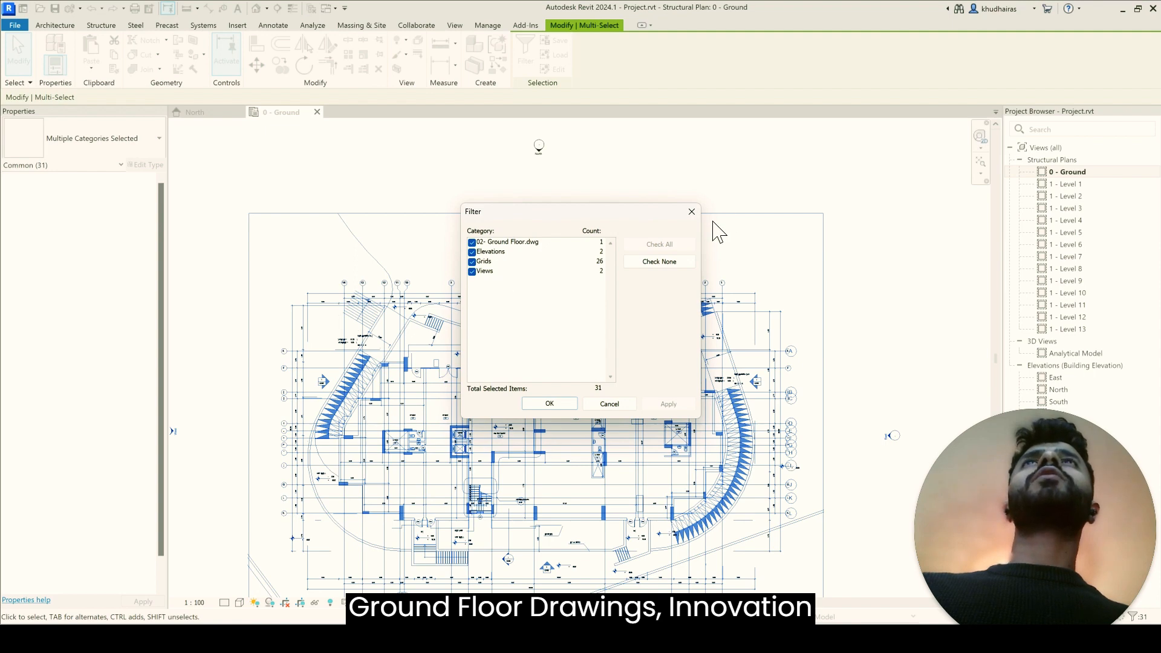
{"action": "left_click", "coordinate": [691, 211]}
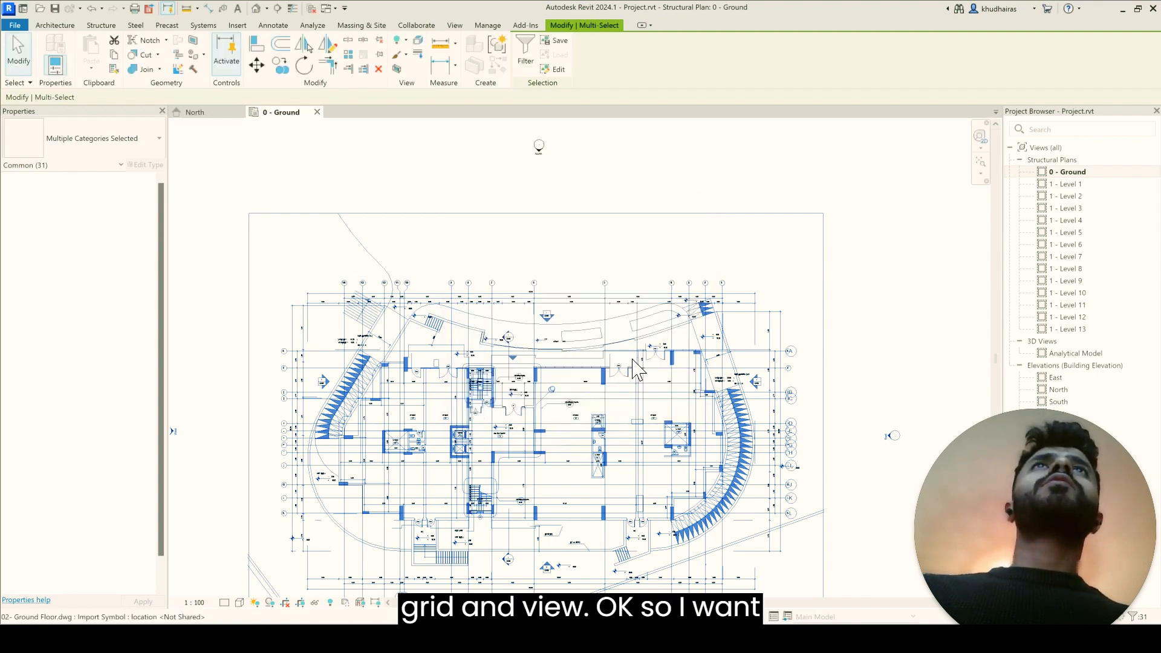
{"action": "left_click", "coordinate": [858, 246]}
Step: Query an axis line in 02- Ground Floor.dwg and delete its A-AX layer from the drawing
{"action": "scroll", "coordinate": [661, 321], "scroll_direction": "up", "scroll_amount": 2}
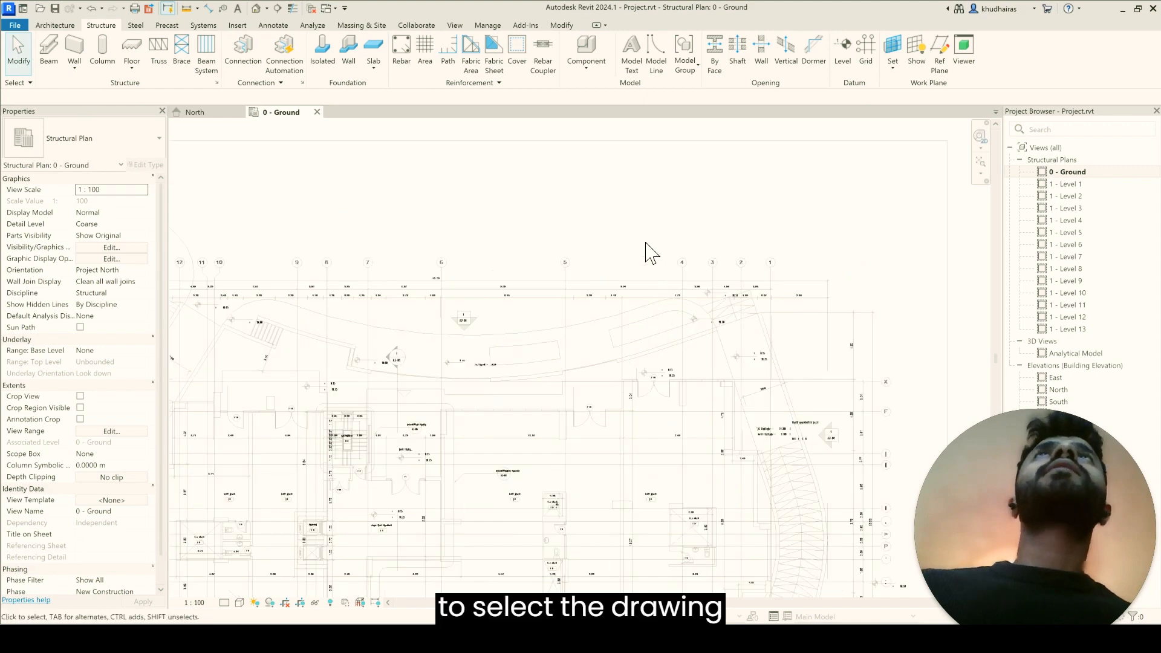
{"action": "left_click", "coordinate": [663, 149]}
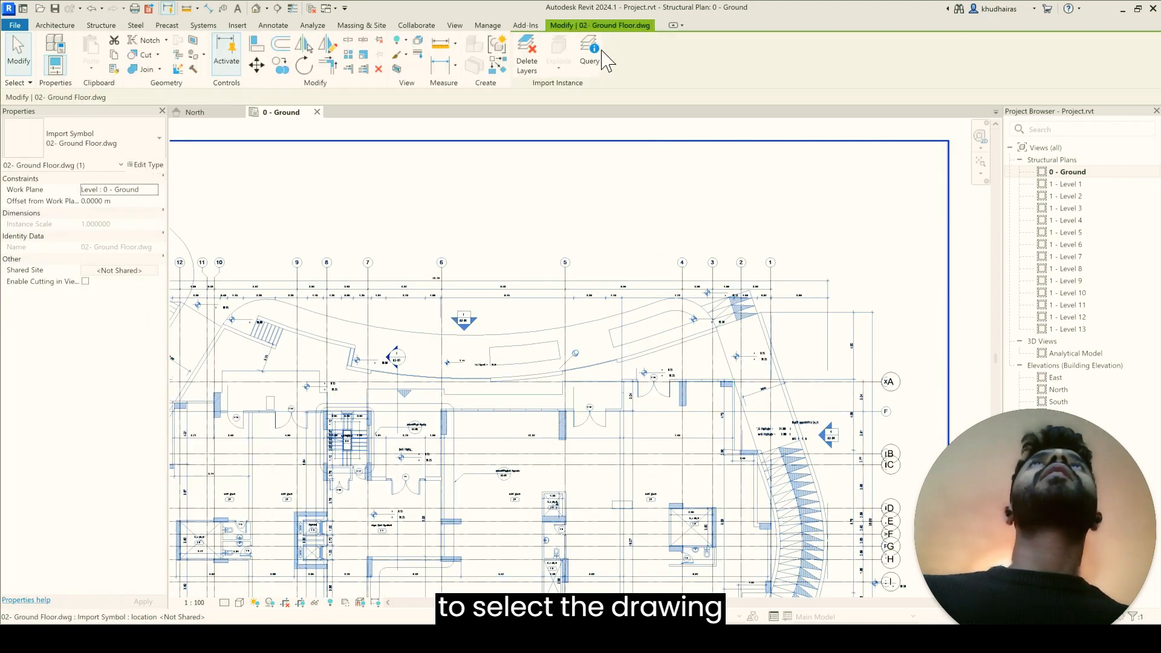
{"action": "left_click", "coordinate": [598, 53]}
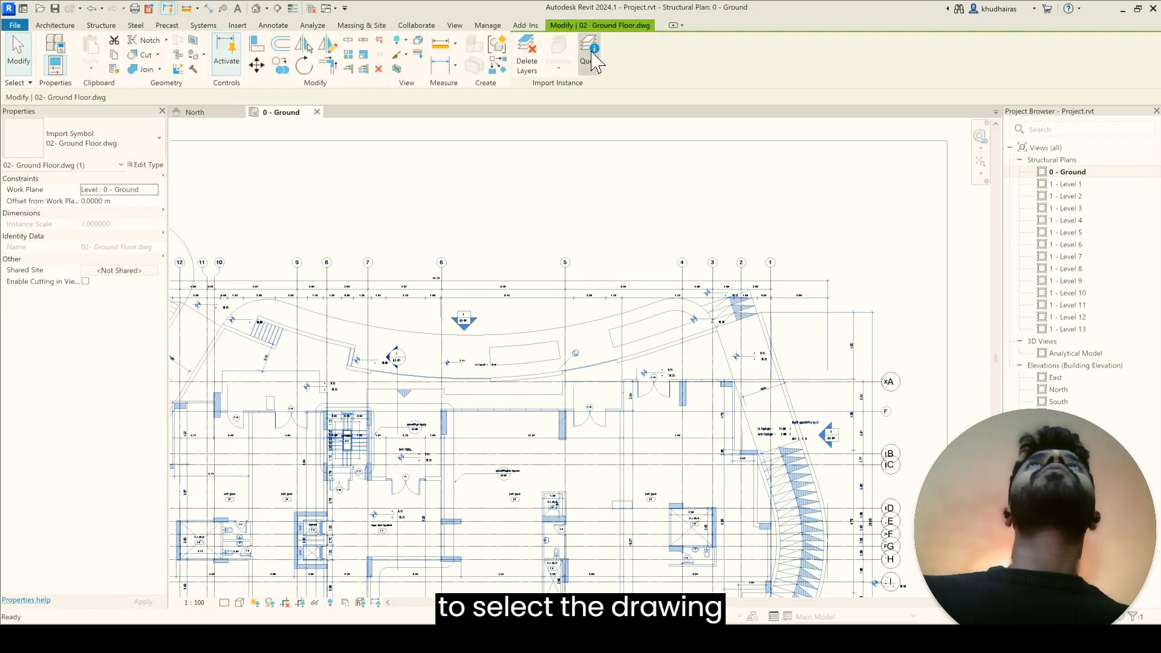
{"action": "left_click", "coordinate": [683, 283]}
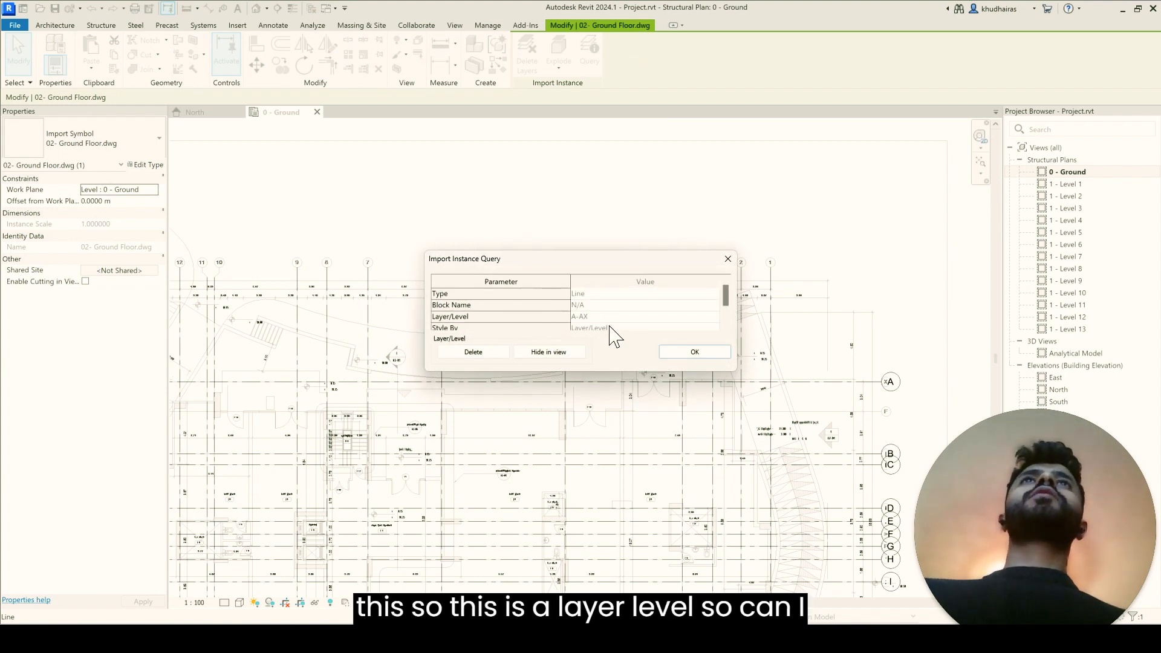
{"action": "left_click", "coordinate": [473, 353]}
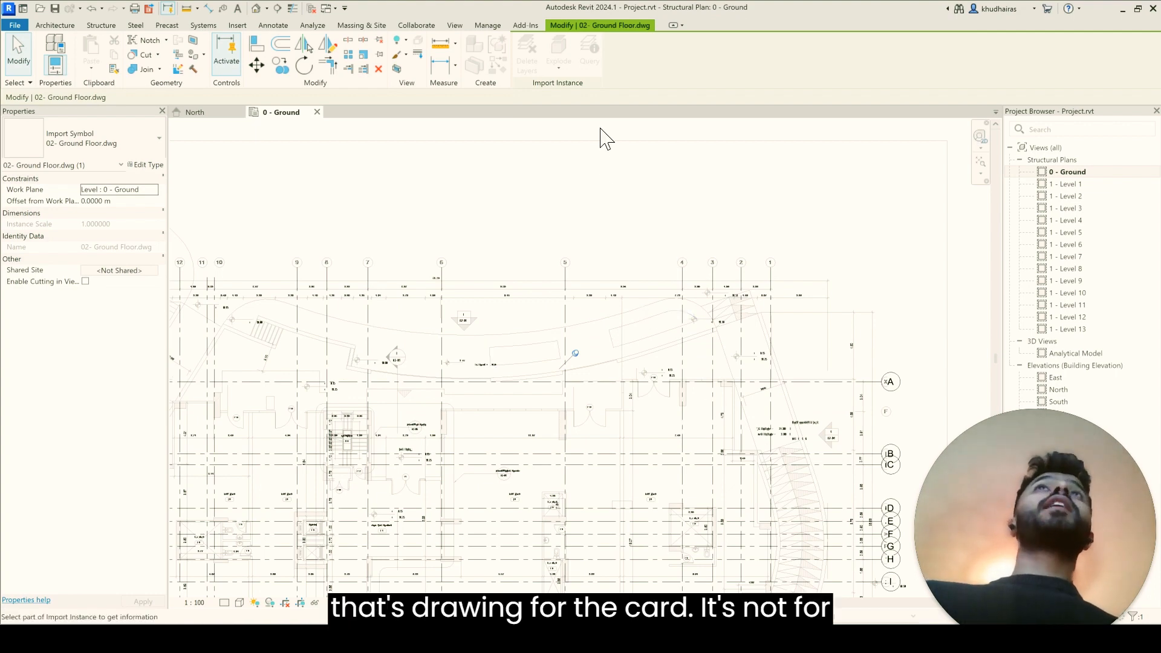
{"action": "scroll", "coordinate": [648, 309], "scroll_direction": "down", "scroll_amount": 5}
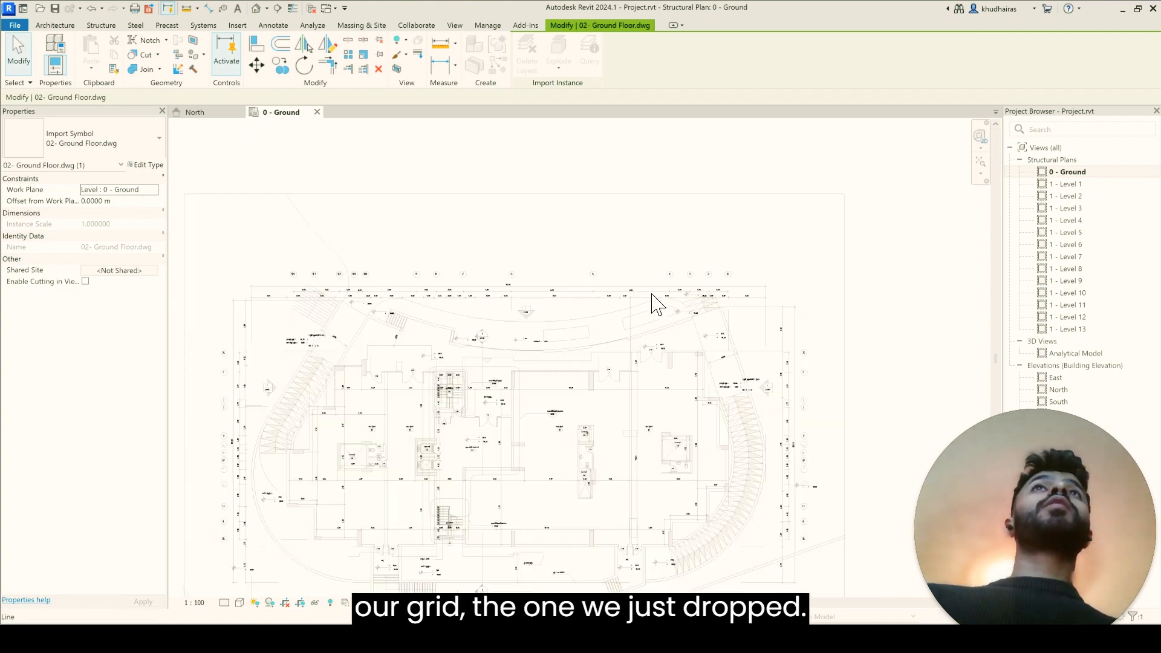
{"action": "key", "text": "Escape"}
Step: Hide the 02- Ground Floor.dwg drawing as an element in the 0 - Ground plan
{"action": "left_click", "coordinate": [646, 218]}
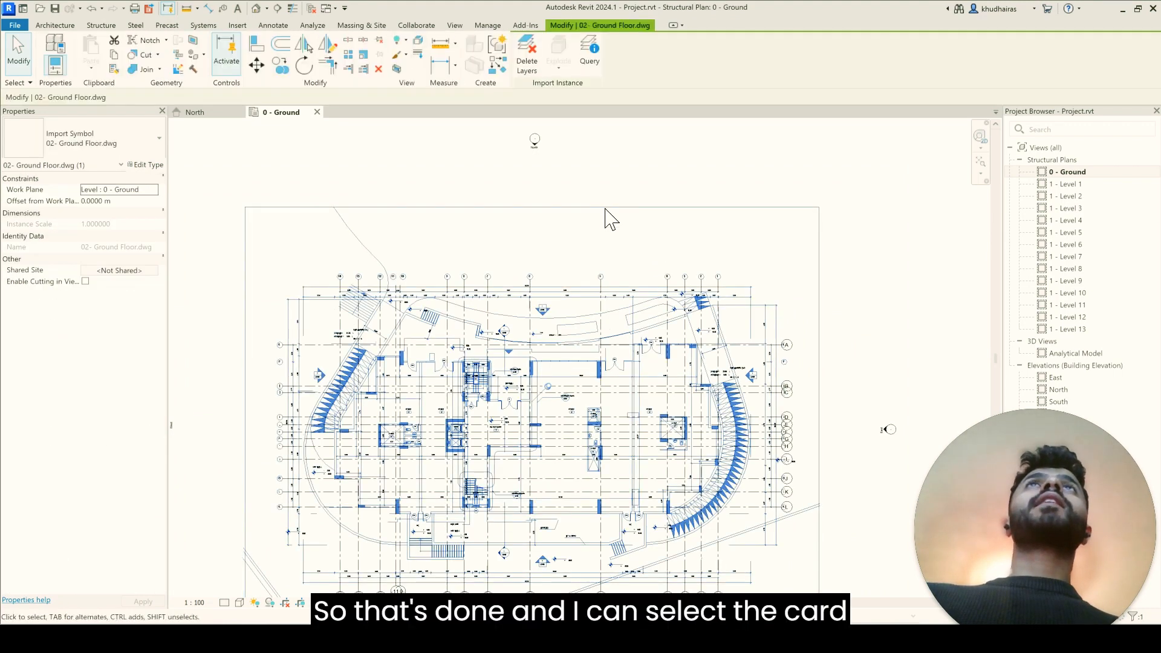
{"action": "left_click", "coordinate": [404, 41]}
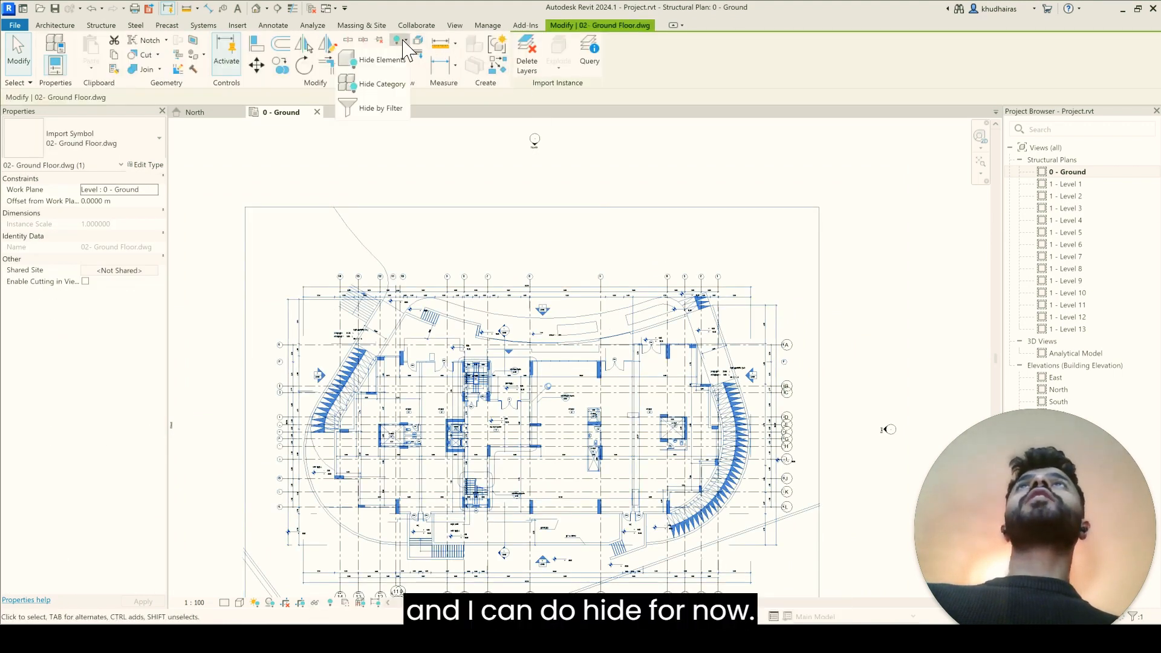
{"action": "left_click", "coordinate": [391, 62]}
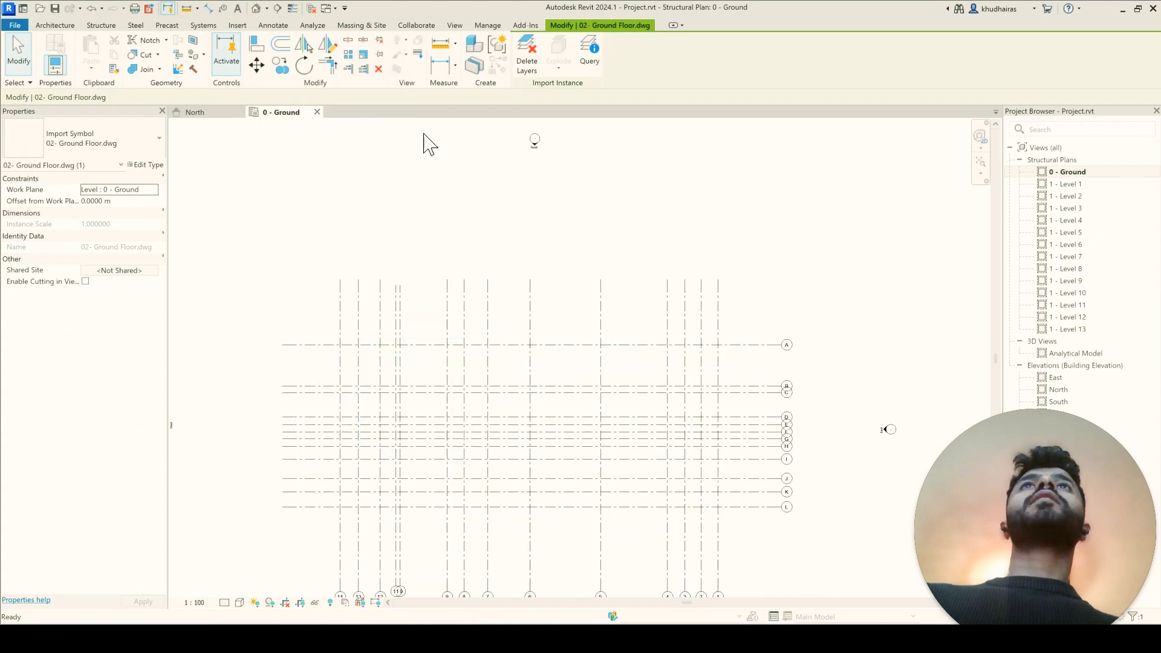
{"action": "scroll", "coordinate": [540, 416], "scroll_direction": "down", "scroll_amount": 2}
{"action": "scroll", "coordinate": [501, 538], "scroll_direction": "up", "scroll_amount": 2}
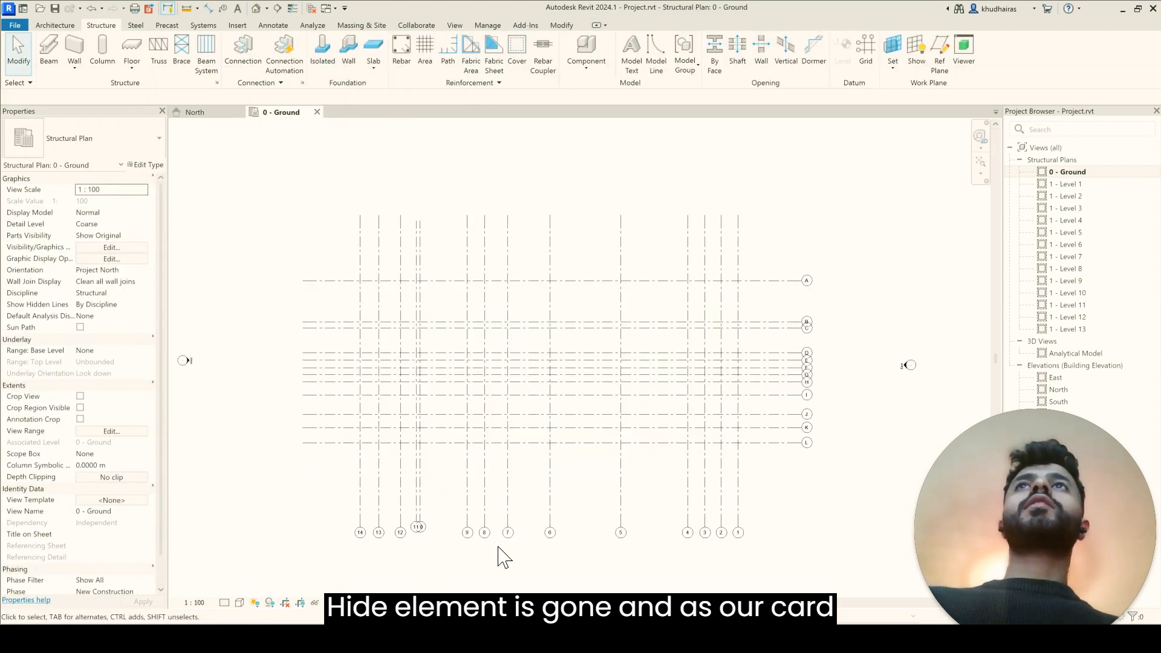
Step: Enable plan view symbols at End 1 for the 6.5mm Bubble type and switch all grids to 6.5mm Bubble Custom Gap
{"action": "left_click_drag", "start_coordinate": [850, 569], "coordinate": [262, 187]}
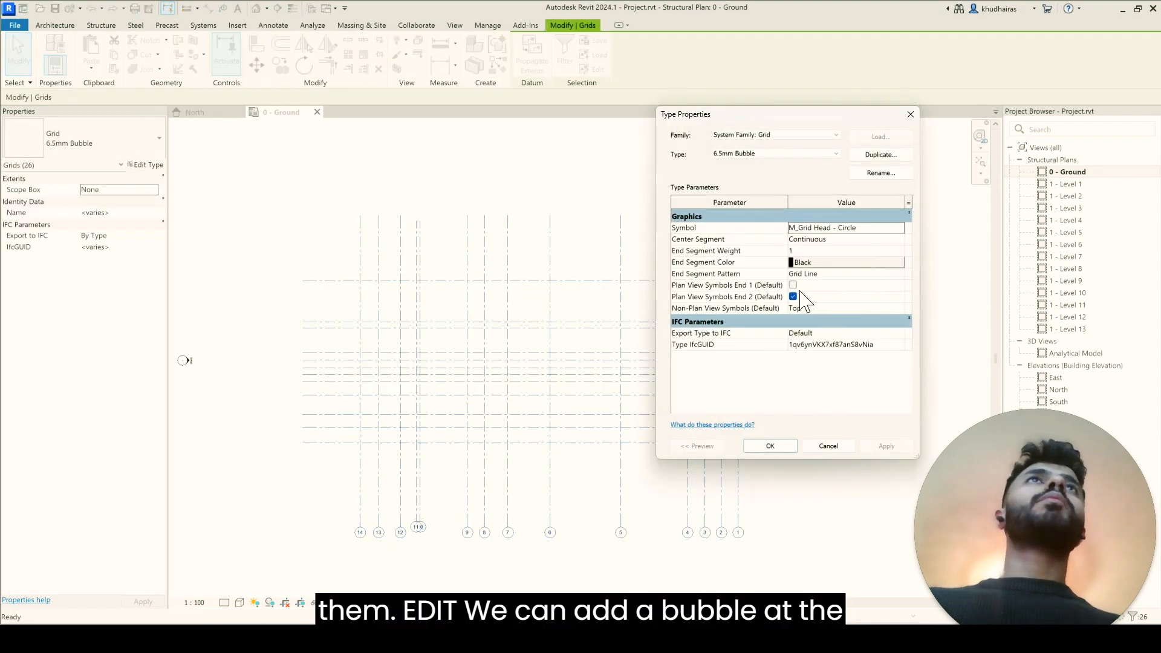
{"action": "left_click", "coordinate": [779, 449]}
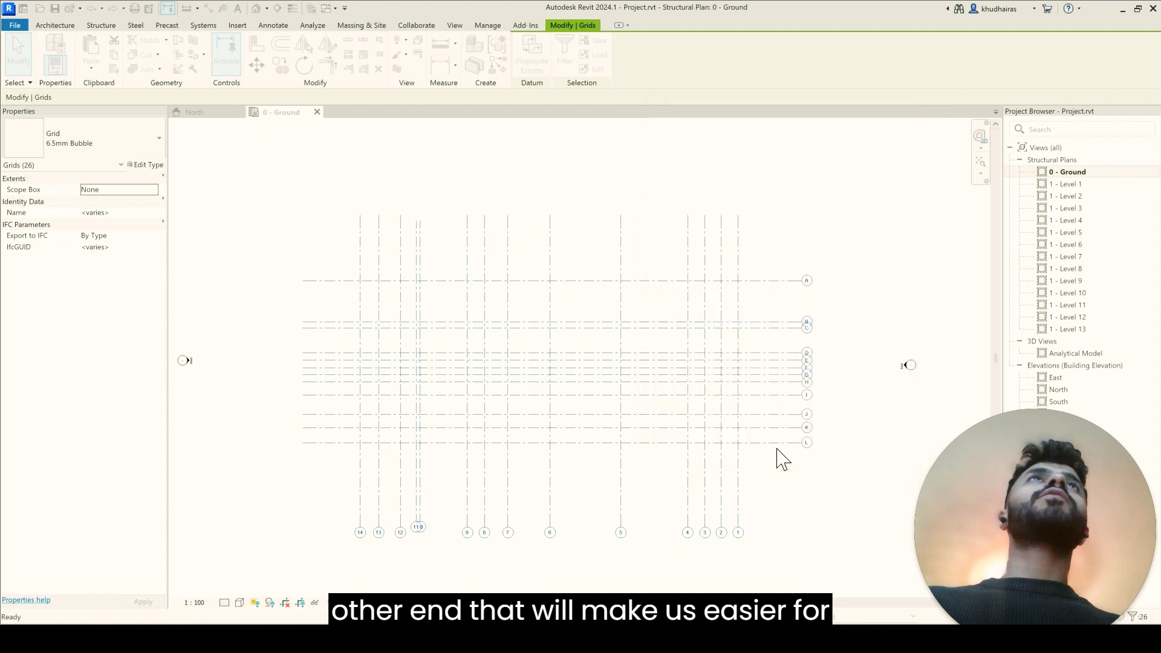
{"action": "left_click", "coordinate": [158, 140]}
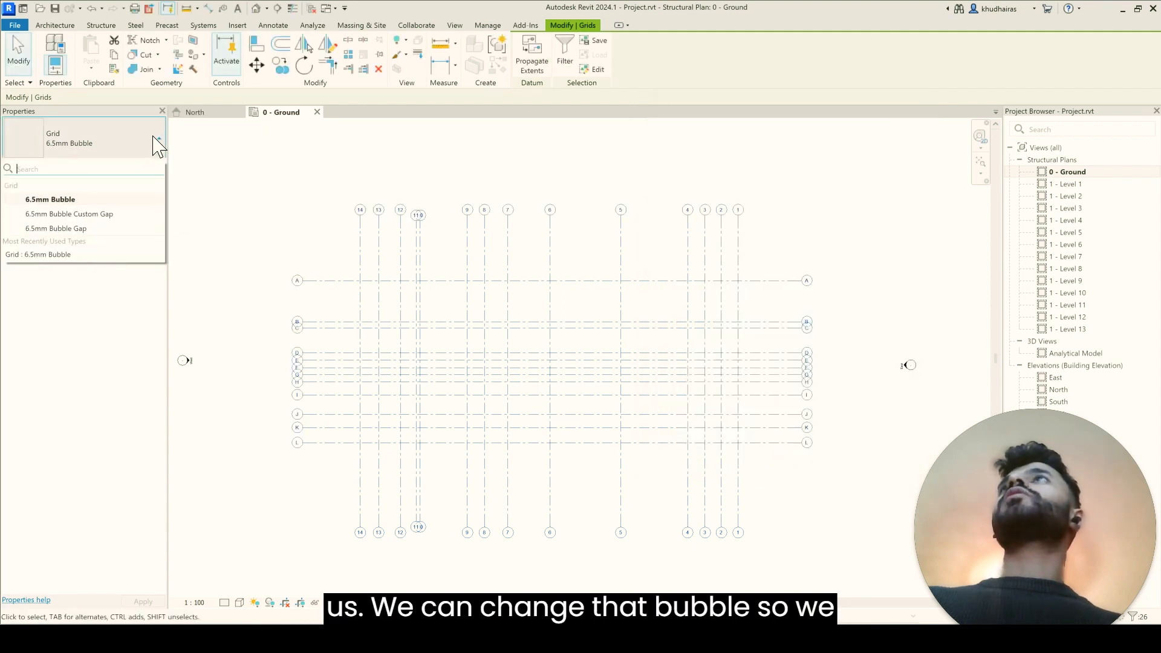
{"action": "left_click", "coordinate": [124, 215]}
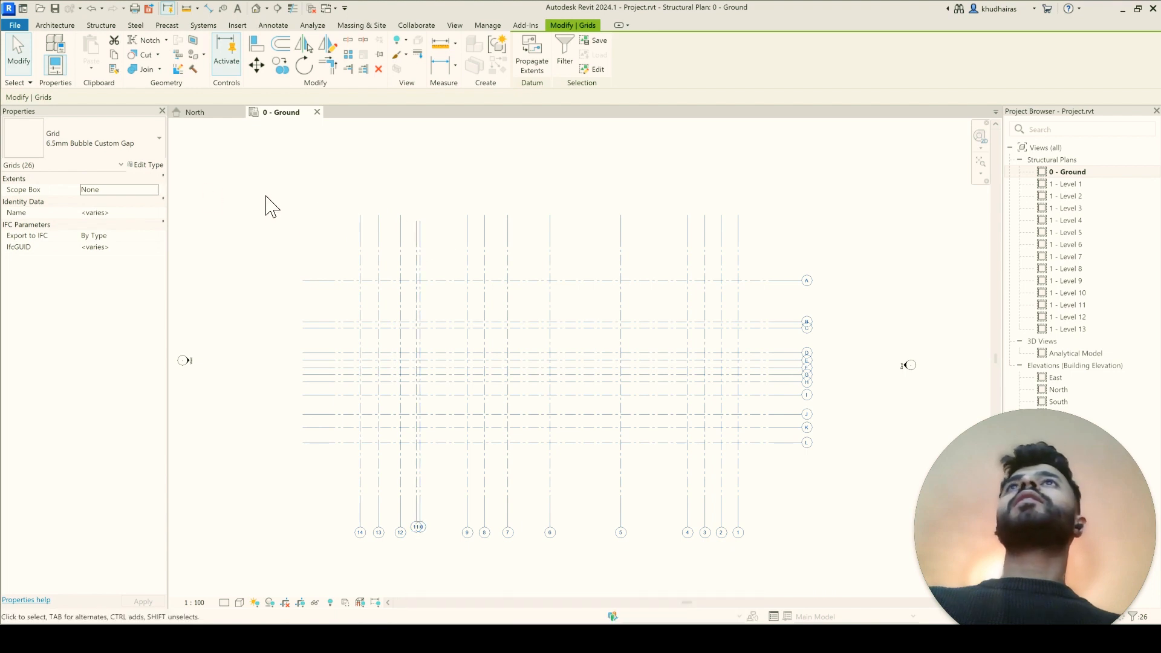
{"action": "left_click", "coordinate": [299, 219]}
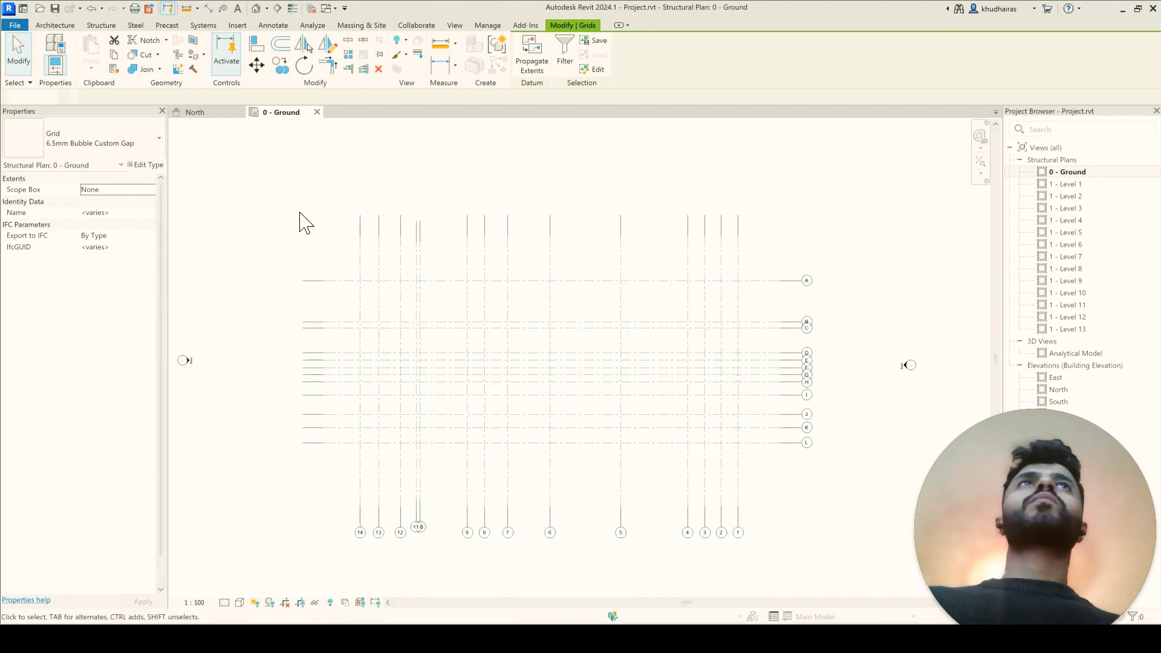
Step: Select all grids and enable plan view symbols at End 1 for the 6.5mm Bubble Custom Gap type
{"action": "left_click_drag", "start_coordinate": [250, 168], "coordinate": [846, 578]}
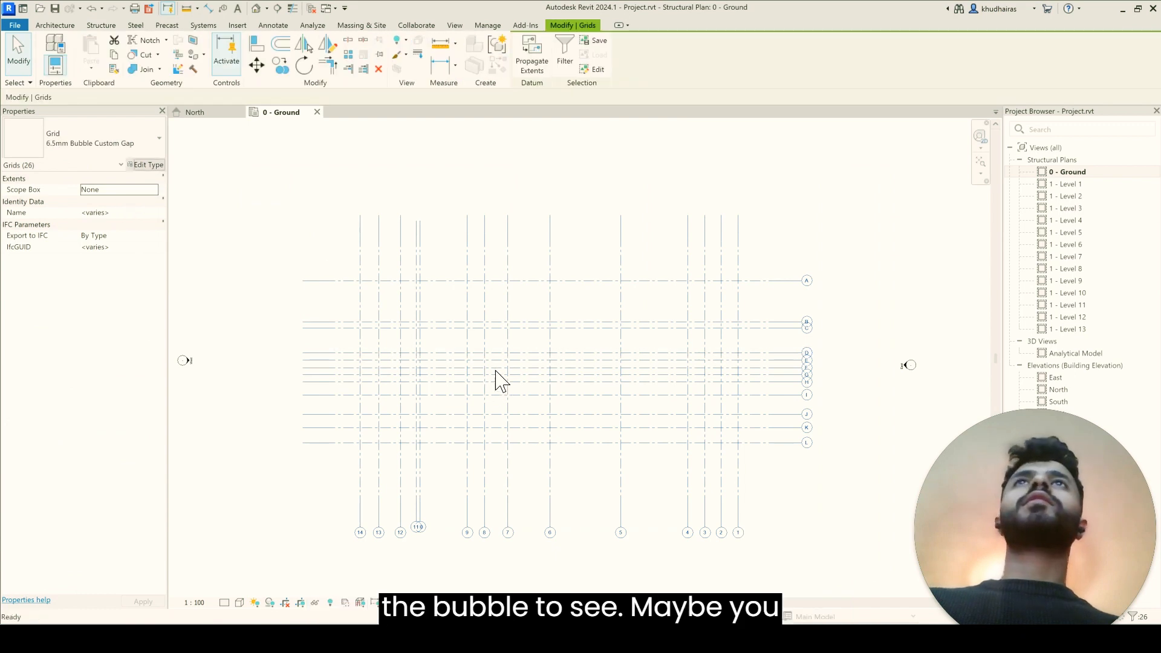
{"action": "left_click", "coordinate": [792, 332]}
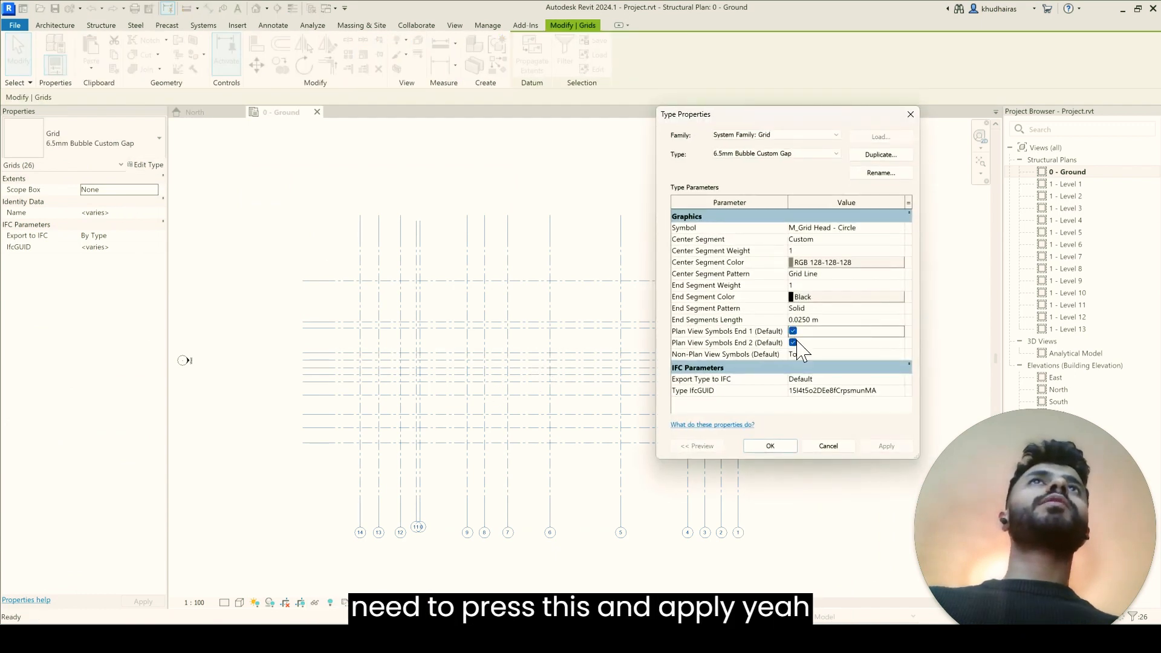
{"action": "left_click", "coordinate": [886, 447]}
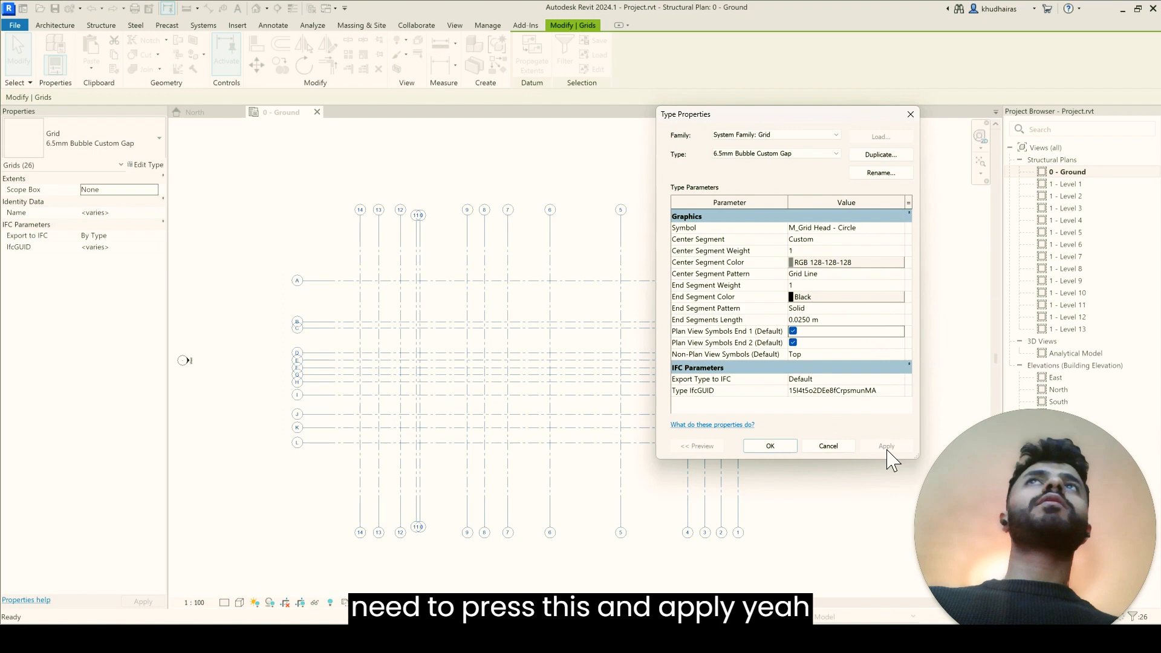
{"action": "left_click", "coordinate": [757, 450]}
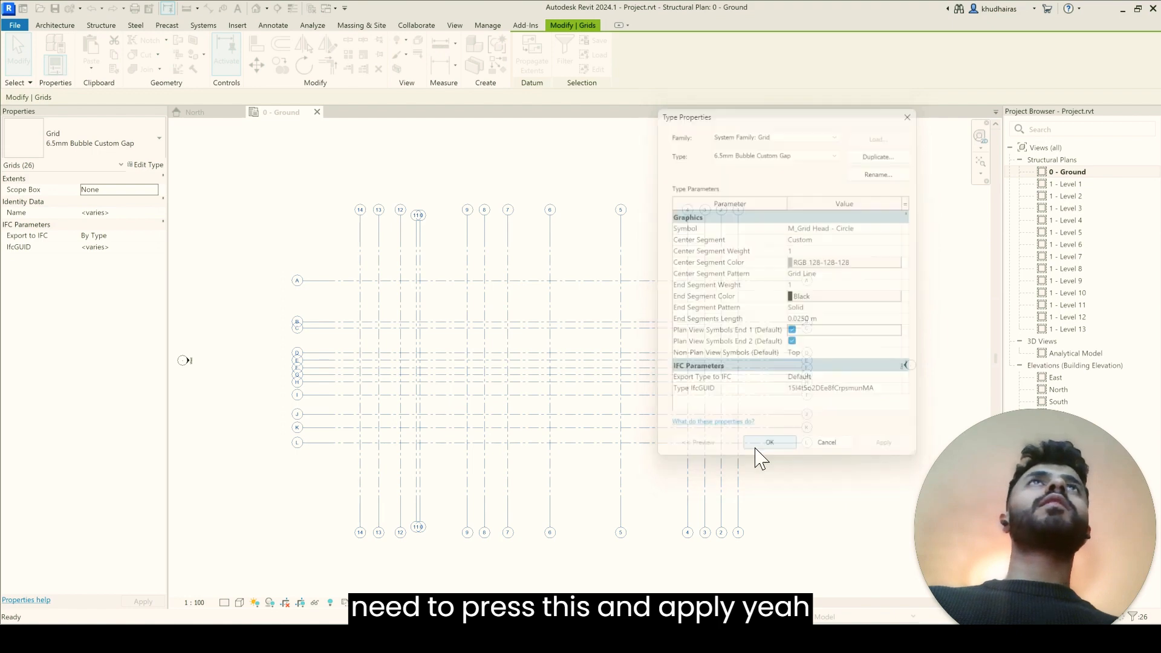
Step: Add an elbow at the north end of grid 10 and shift its bubble east, clear of grid 11's bubble
{"action": "scroll", "coordinate": [402, 224], "scroll_direction": "up", "scroll_amount": 4}
{"action": "left_click", "coordinate": [400, 219]}
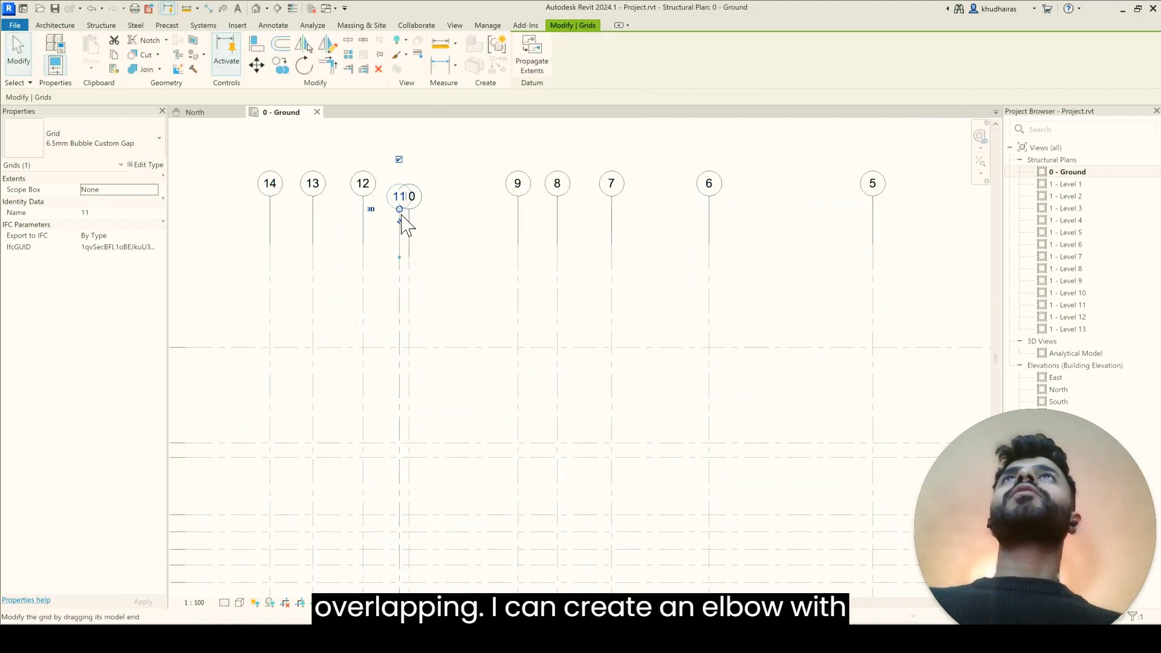
{"action": "left_click", "coordinate": [410, 224]}
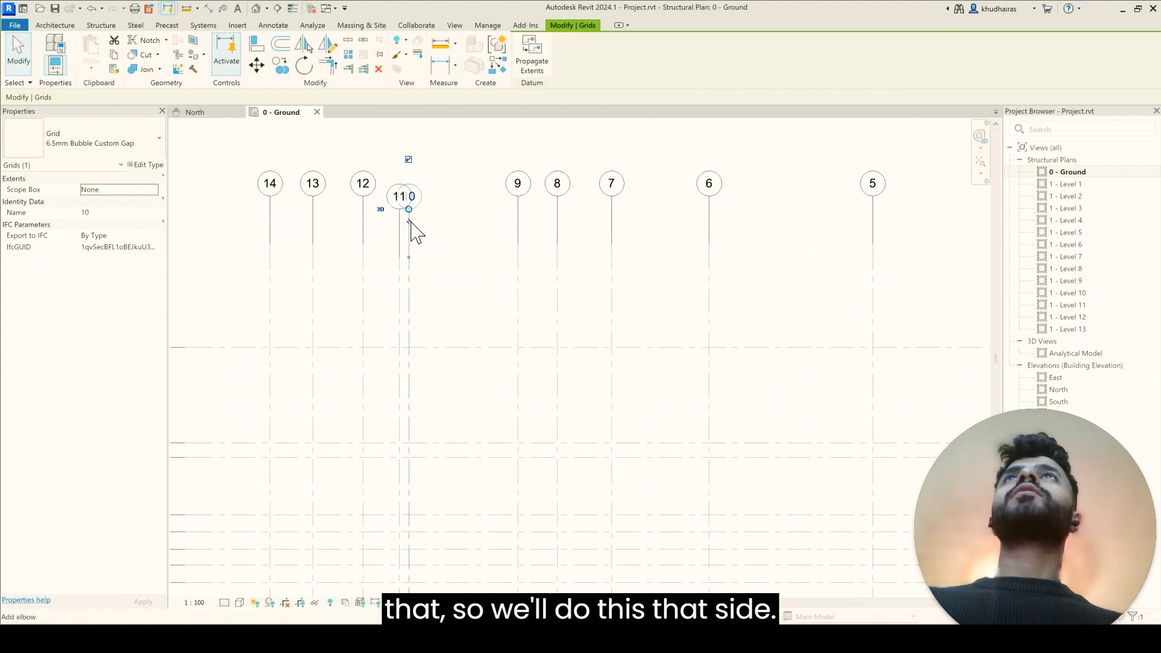
{"action": "left_click_drag", "start_coordinate": [399, 225], "coordinate": [429, 223]}
{"action": "left_click", "coordinate": [445, 219]}
{"action": "left_click", "coordinate": [430, 222]}
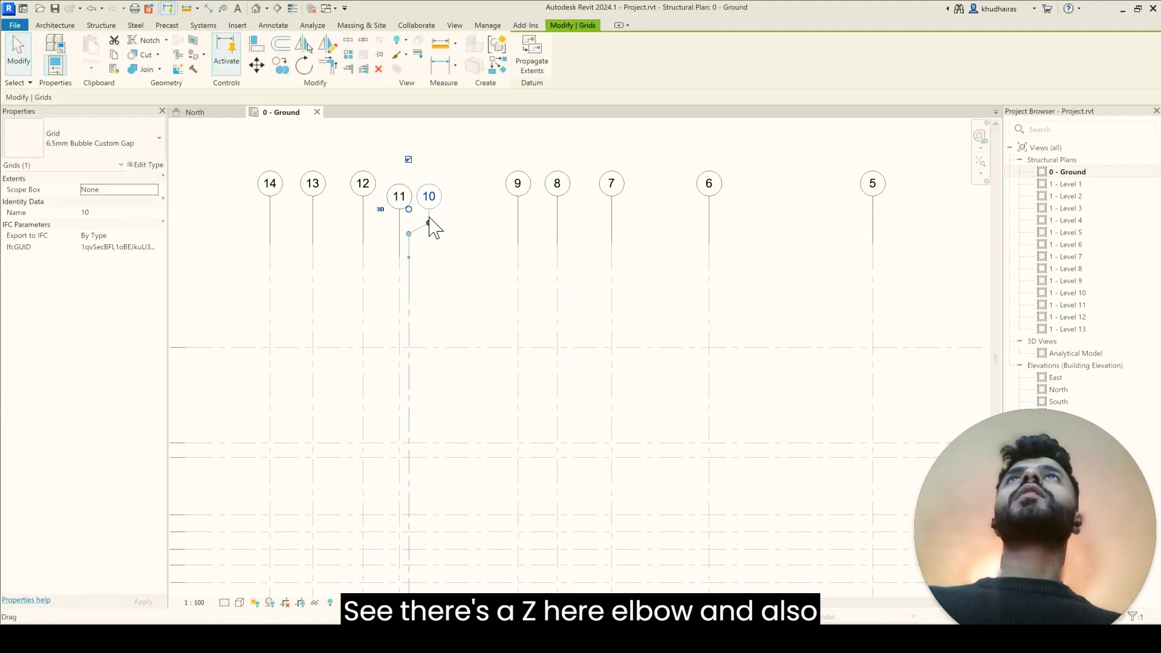
{"action": "left_click", "coordinate": [454, 218]}
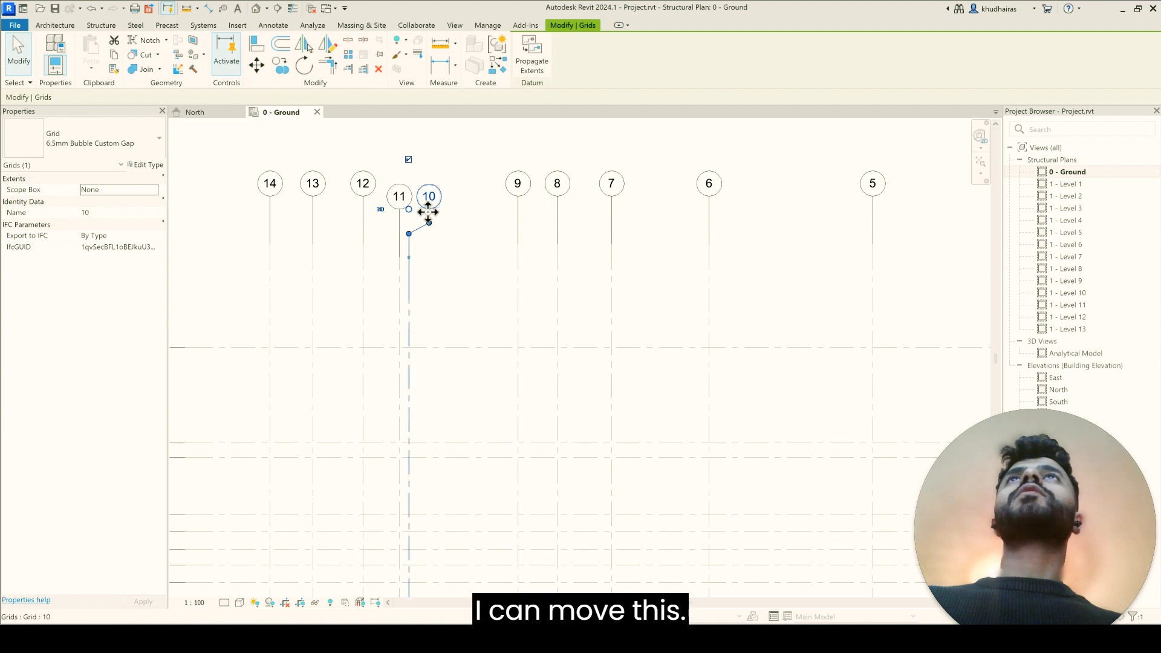
Step: Reshape the elbow at the north end of grid 10 and undo the elbow
{"action": "left_click", "coordinate": [453, 248]}
{"action": "left_click", "coordinate": [418, 233]}
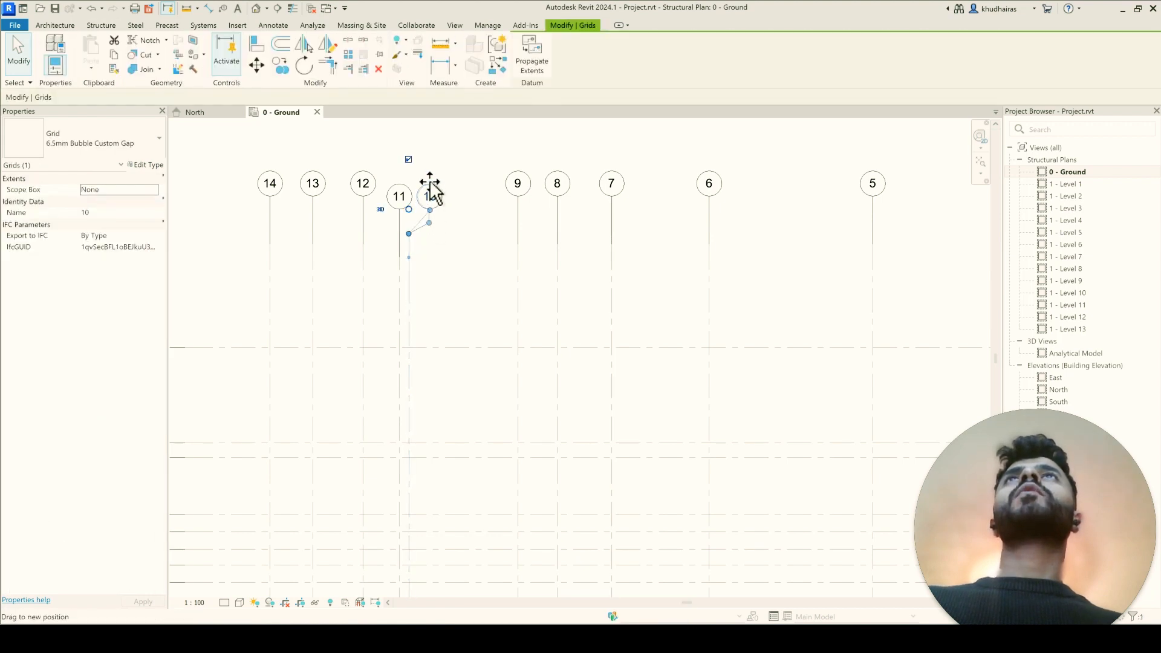
{"action": "left_click_drag", "start_coordinate": [431, 190], "coordinate": [429, 191]}
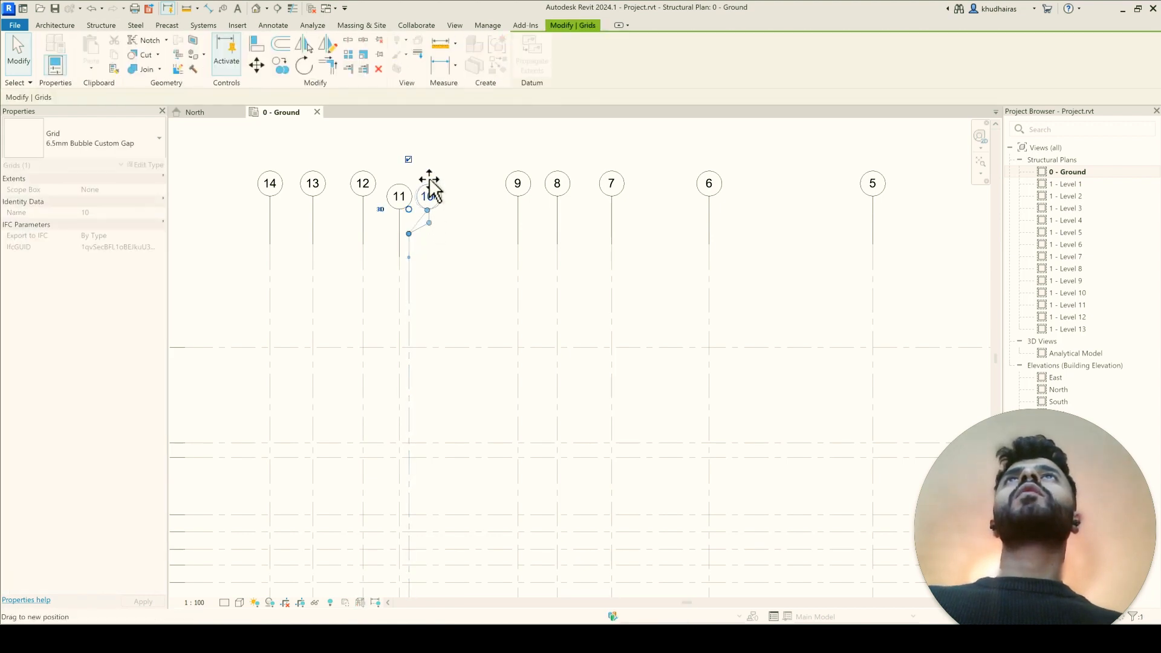
{"action": "left_click", "coordinate": [442, 216]}
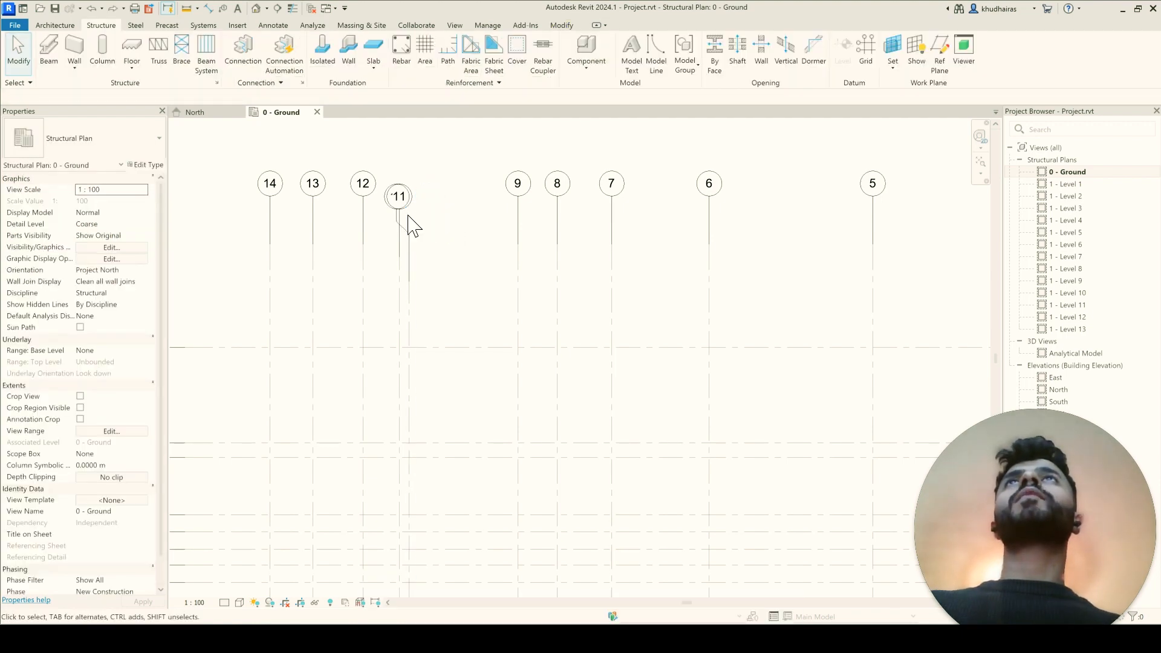
{"action": "key", "text": "ctrl+z"}
Step: Extend the north ends of grids 10 and 11 to line up with the neighbouring grid bubbles
{"action": "left_click", "coordinate": [411, 229]}
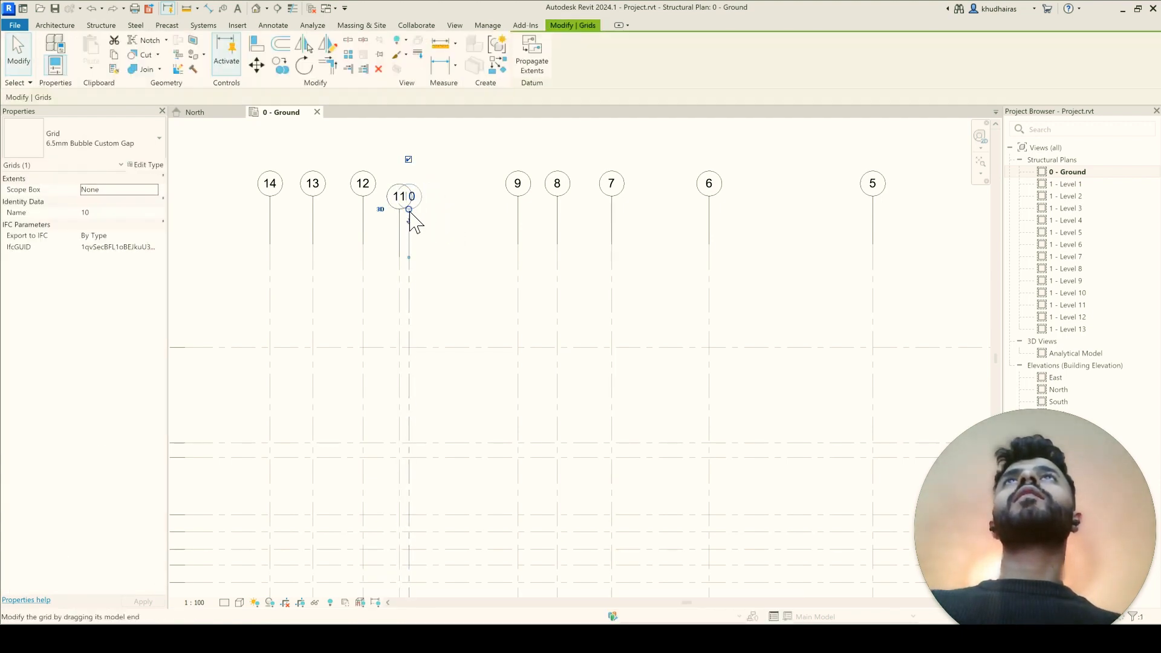
{"action": "left_click_drag", "start_coordinate": [411, 197], "coordinate": [408, 195]}
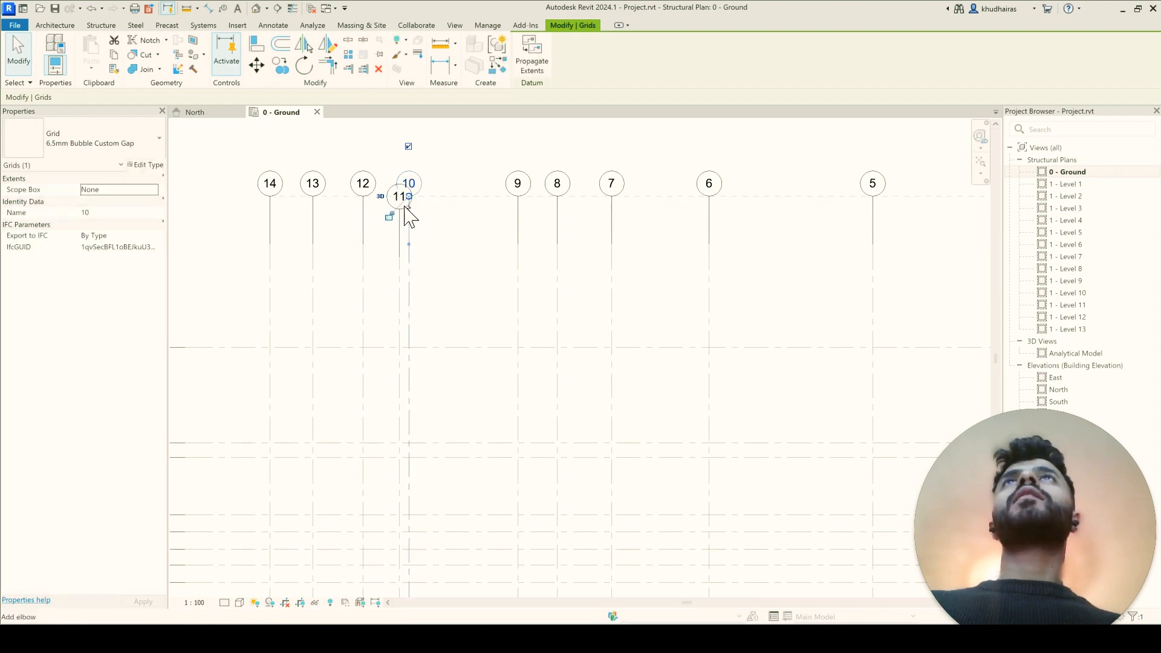
{"action": "left_click", "coordinate": [398, 245]}
{"action": "left_click_drag", "start_coordinate": [399, 209], "coordinate": [400, 191]}
{"action": "left_click", "coordinate": [465, 239]}
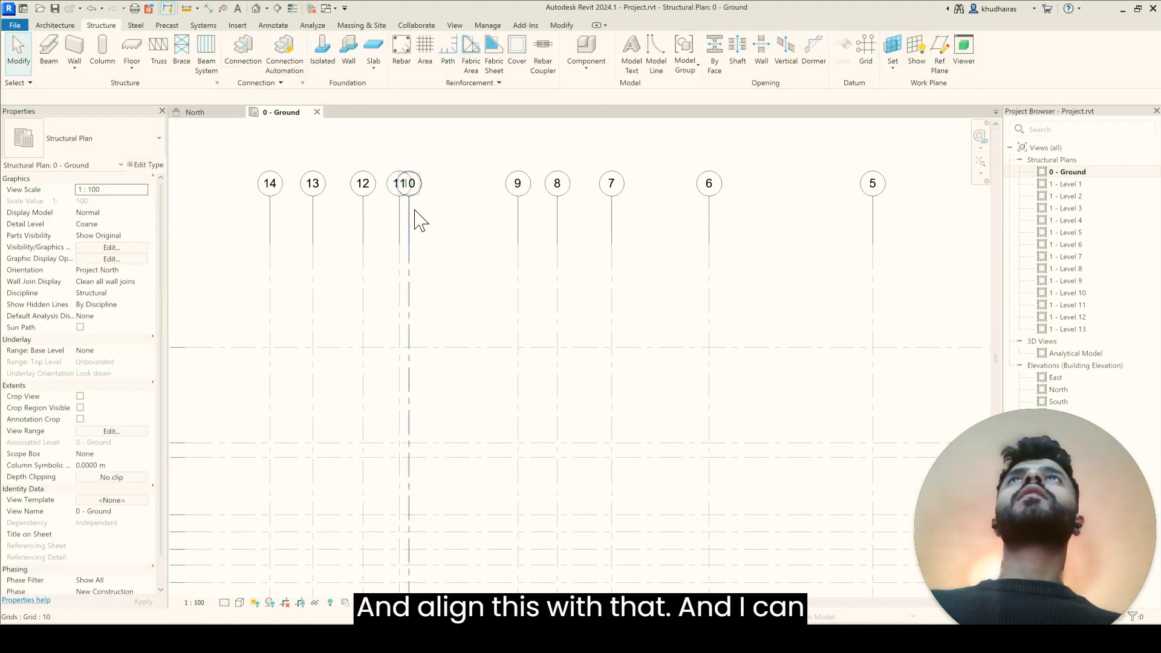
Step: Try adding an elbow at the realigned north end of grid 10, and undo it
{"action": "left_click", "coordinate": [411, 213]}
{"action": "key", "text": "Escape"}
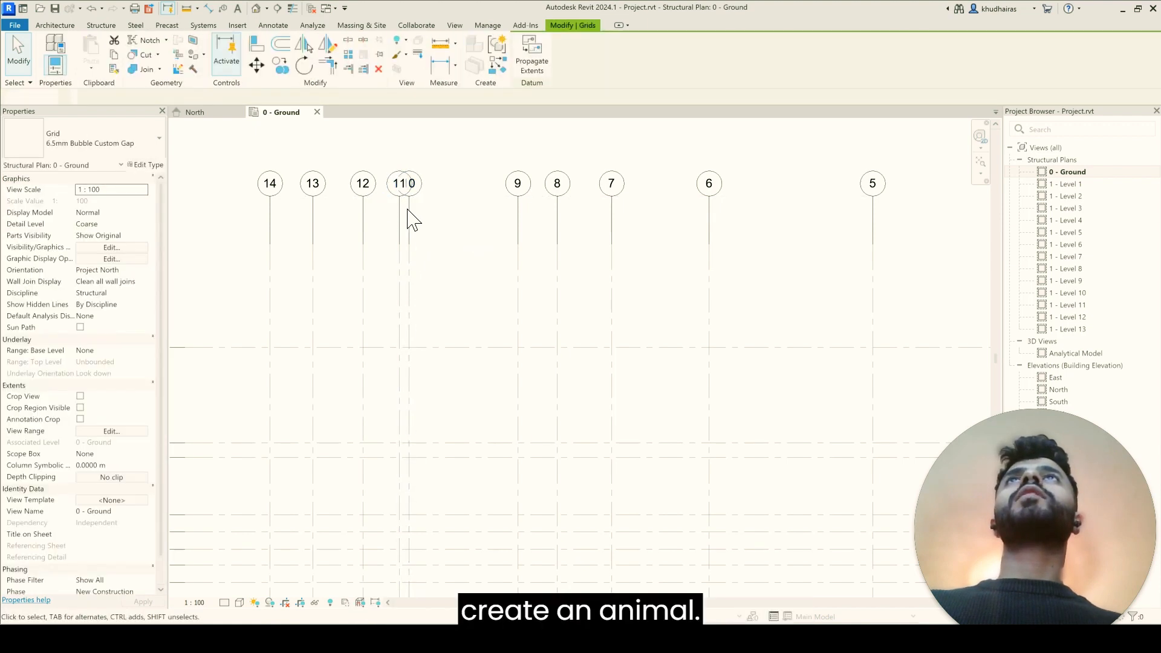
{"action": "left_click", "coordinate": [409, 210]}
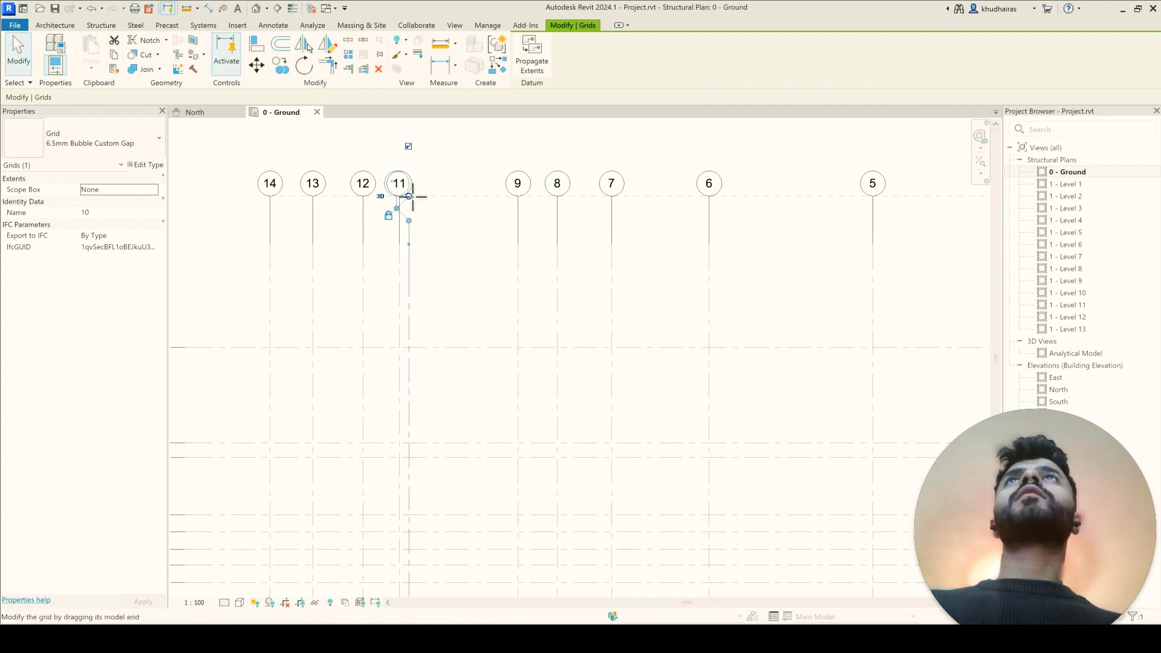
{"action": "left_click", "coordinate": [430, 233]}
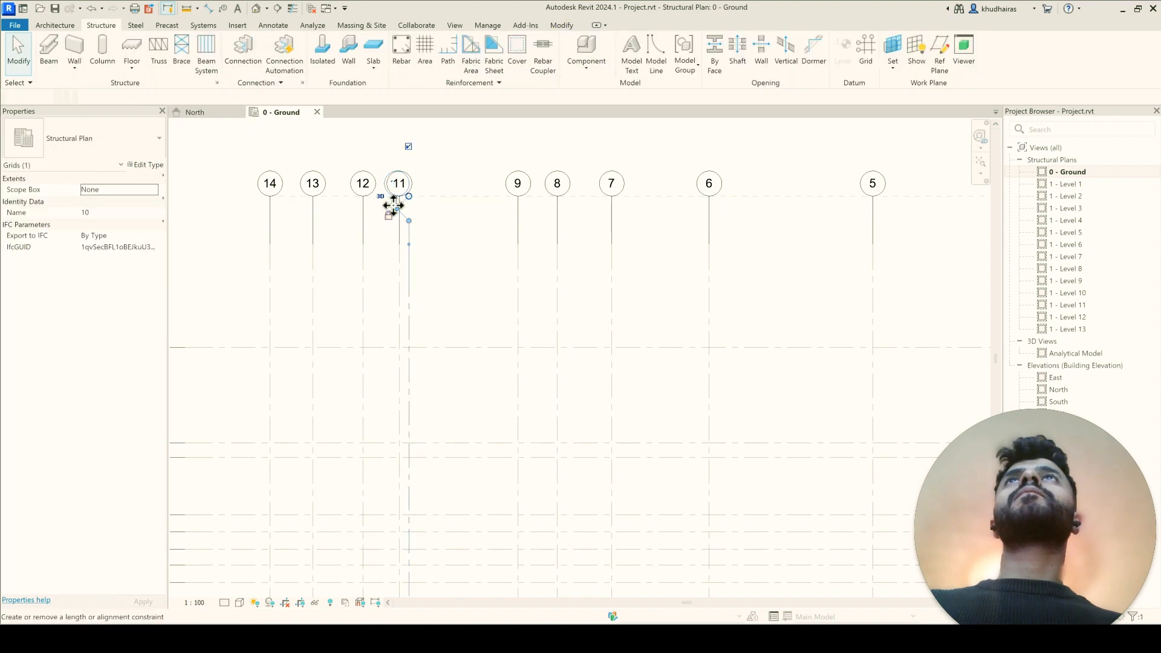
{"action": "left_click", "coordinate": [396, 207]}
{"action": "left_click", "coordinate": [440, 224]}
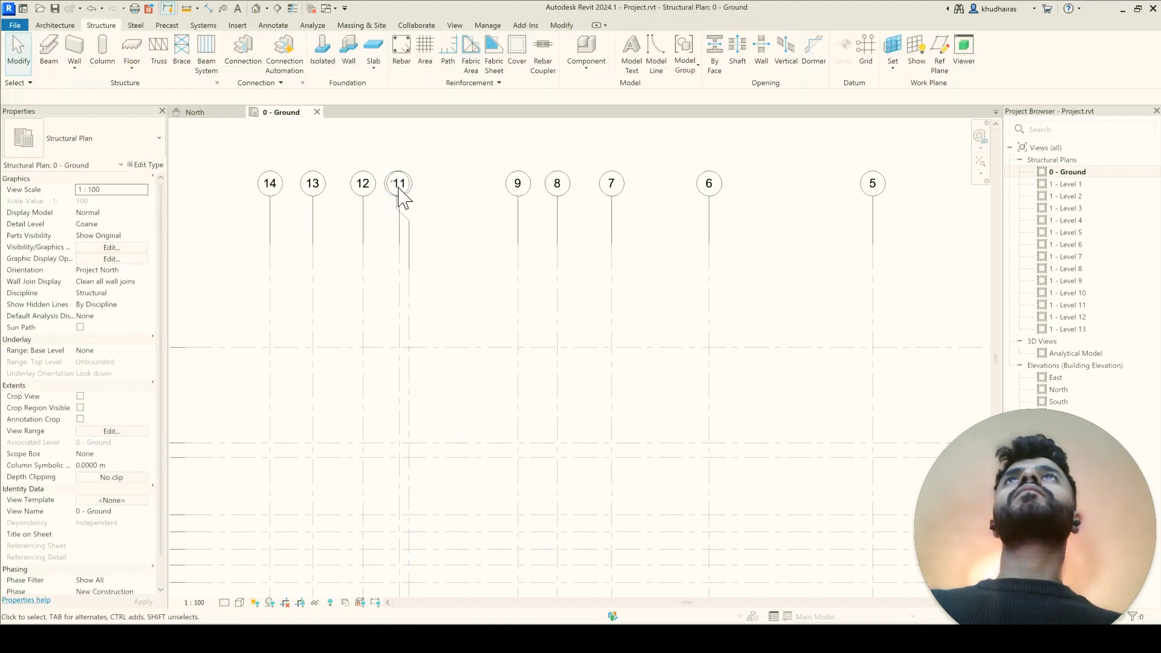
{"action": "left_click", "coordinate": [399, 201]}
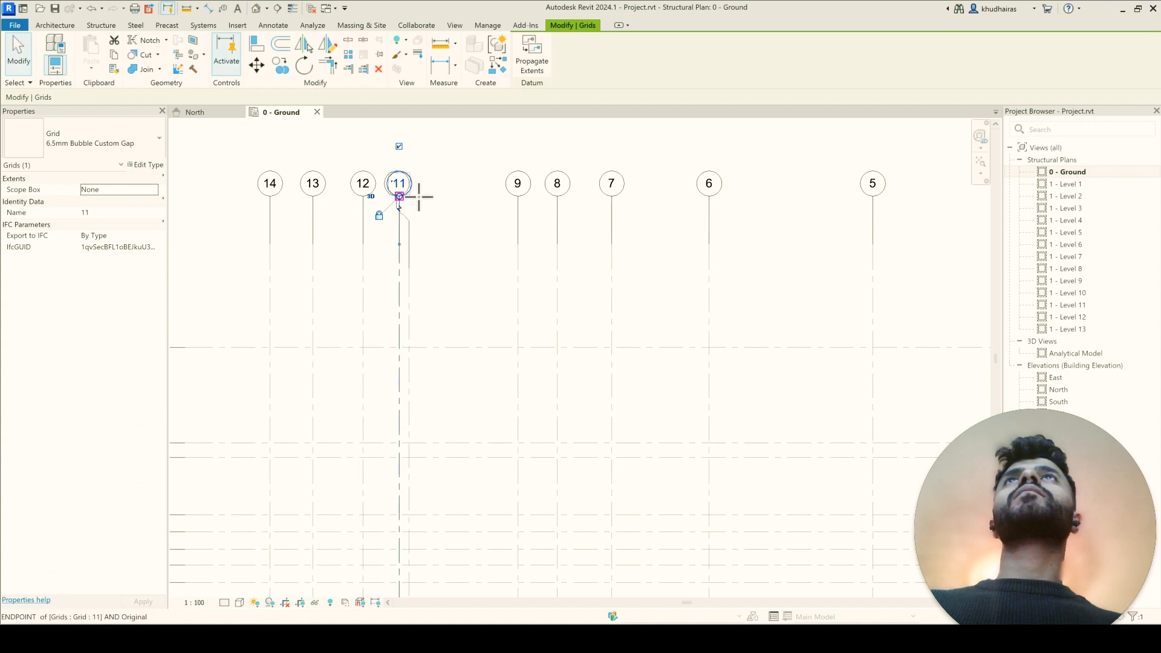
{"action": "left_click", "coordinate": [429, 233]}
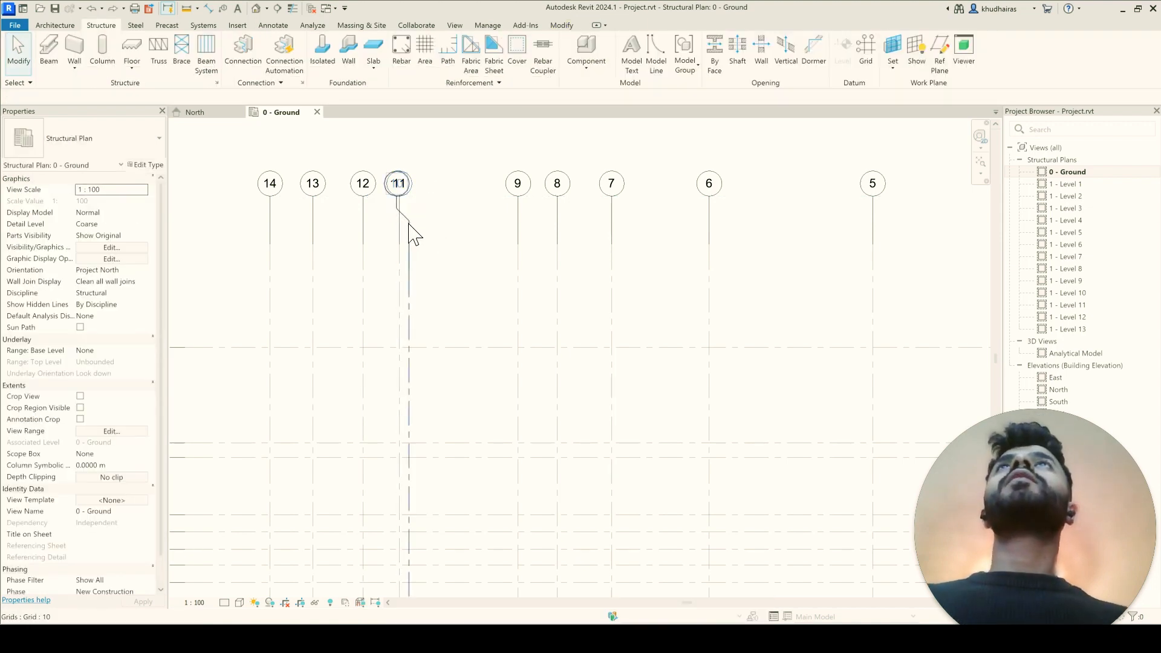
{"action": "left_click", "coordinate": [409, 224]}
{"action": "key", "text": "ctrl+z"}
Step: Add an elbow at grid 10's north end and move its bubble east, midway between grids 11 and 9
{"action": "left_click", "coordinate": [409, 215]}
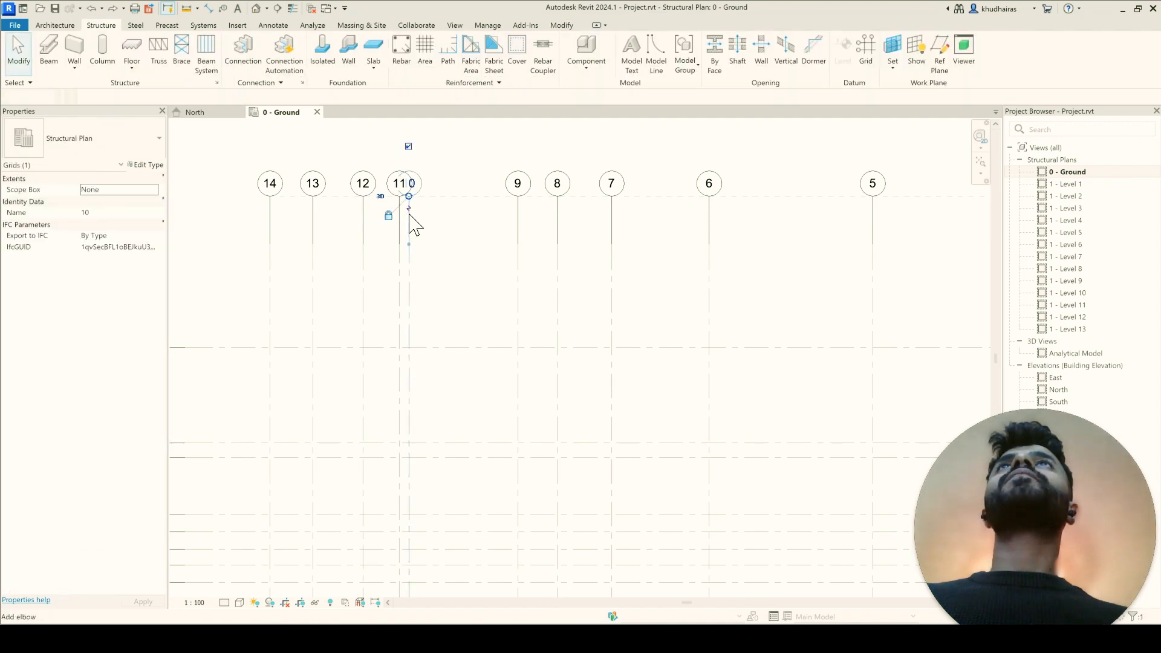
{"action": "scroll", "coordinate": [411, 217], "scroll_direction": "up", "scroll_amount": 2}
{"action": "left_click", "coordinate": [416, 205]}
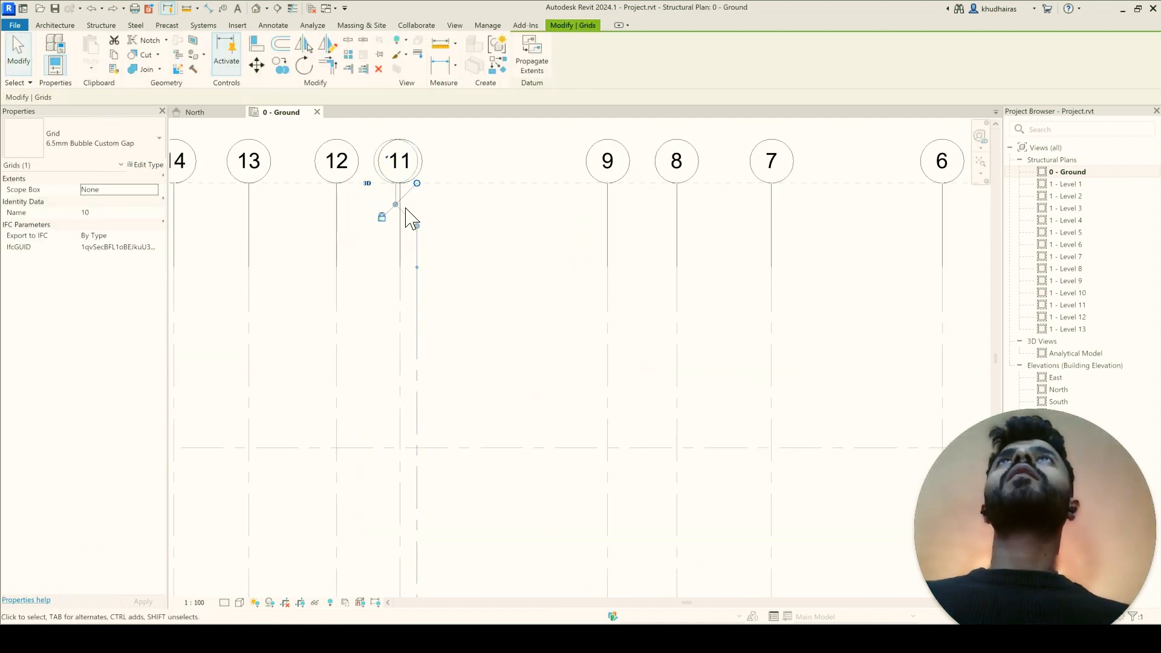
{"action": "left_click_drag", "start_coordinate": [396, 209], "coordinate": [472, 210]}
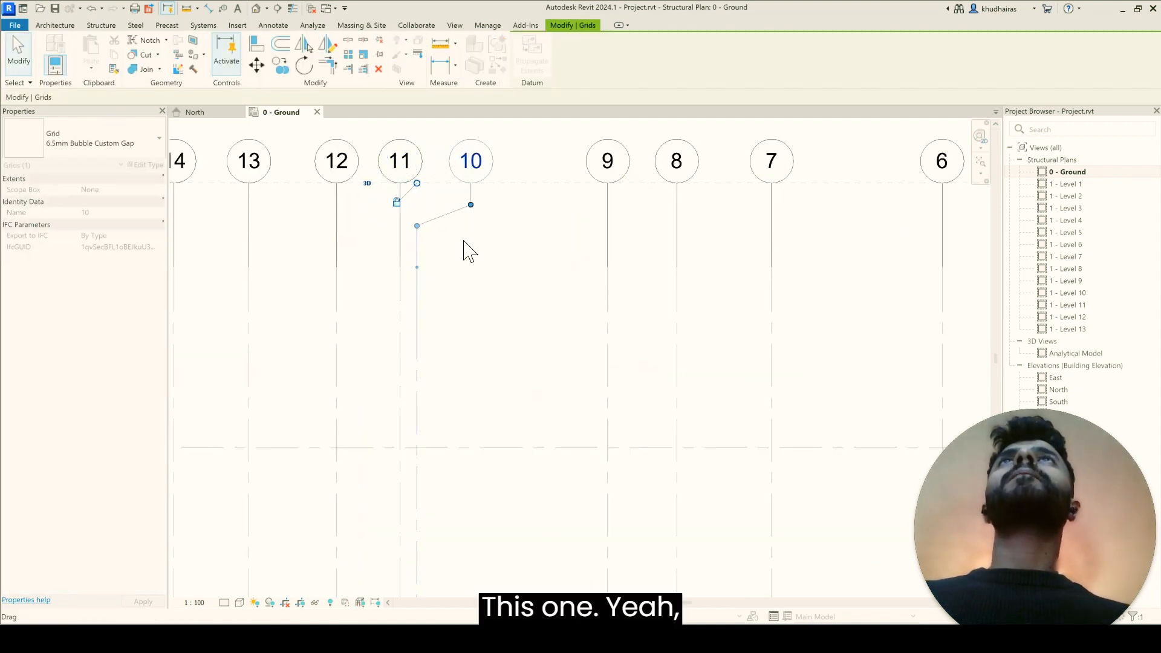
Step: Extend the south end of grid 11 to line up with the neighbouring grid bubbles
{"action": "scroll", "coordinate": [465, 281], "scroll_direction": "down", "scroll_amount": 2}
{"action": "scroll", "coordinate": [464, 281], "scroll_direction": "down", "scroll_amount": 2}
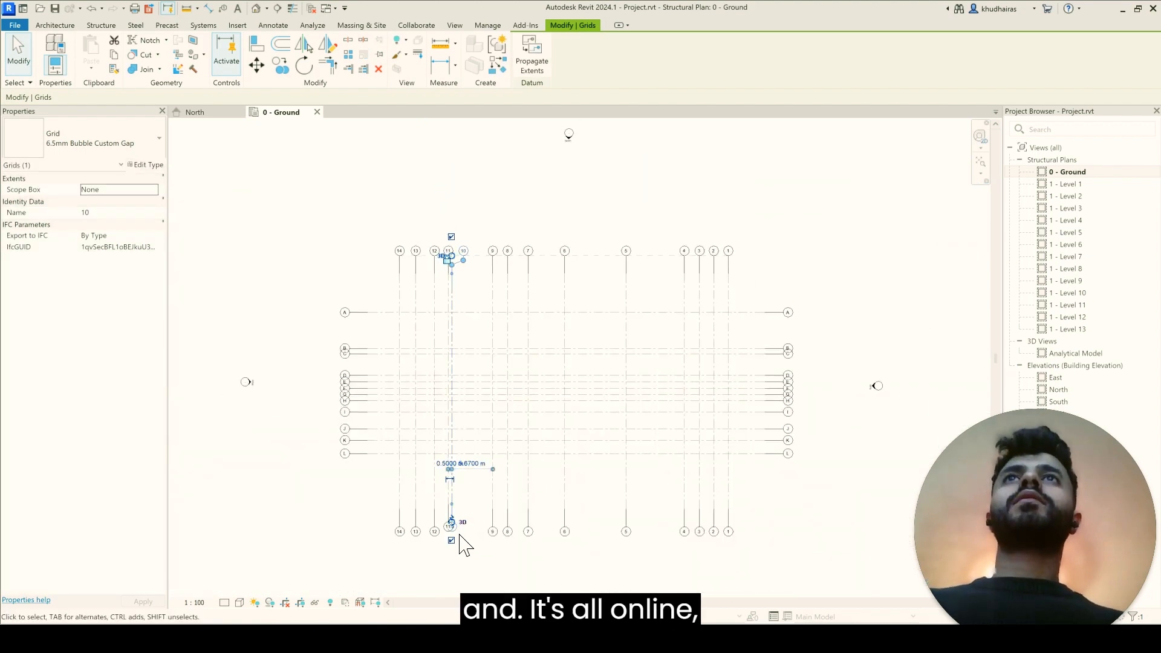
{"action": "scroll", "coordinate": [460, 544], "scroll_direction": "up", "scroll_amount": 2}
{"action": "scroll", "coordinate": [411, 521], "scroll_direction": "down", "scroll_amount": 2}
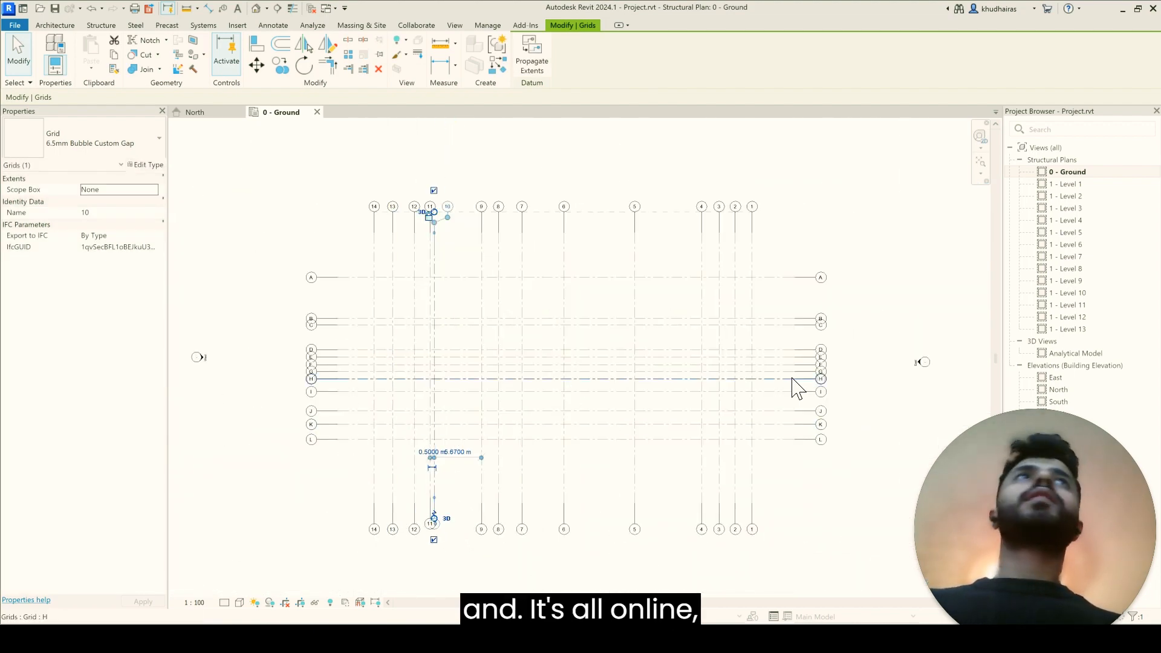
{"action": "scroll", "coordinate": [547, 547], "scroll_direction": "up", "scroll_amount": 2}
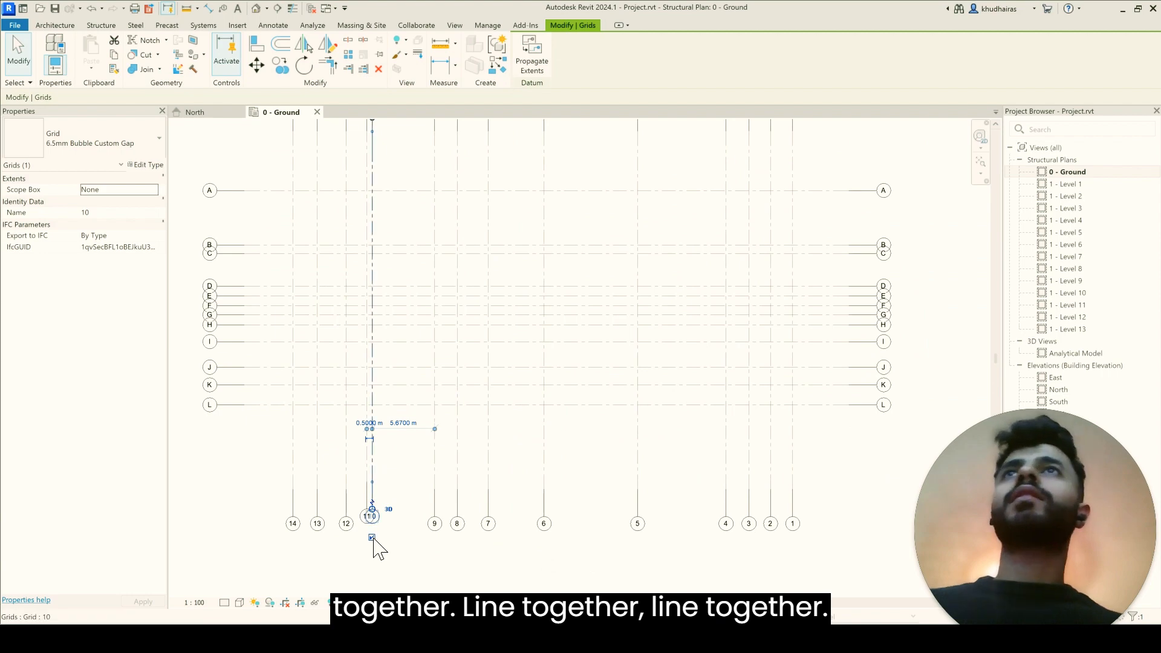
{"action": "scroll", "coordinate": [375, 533], "scroll_direction": "up", "scroll_amount": 1}
{"action": "left_click", "coordinate": [384, 466]}
{"action": "left_click", "coordinate": [359, 499]}
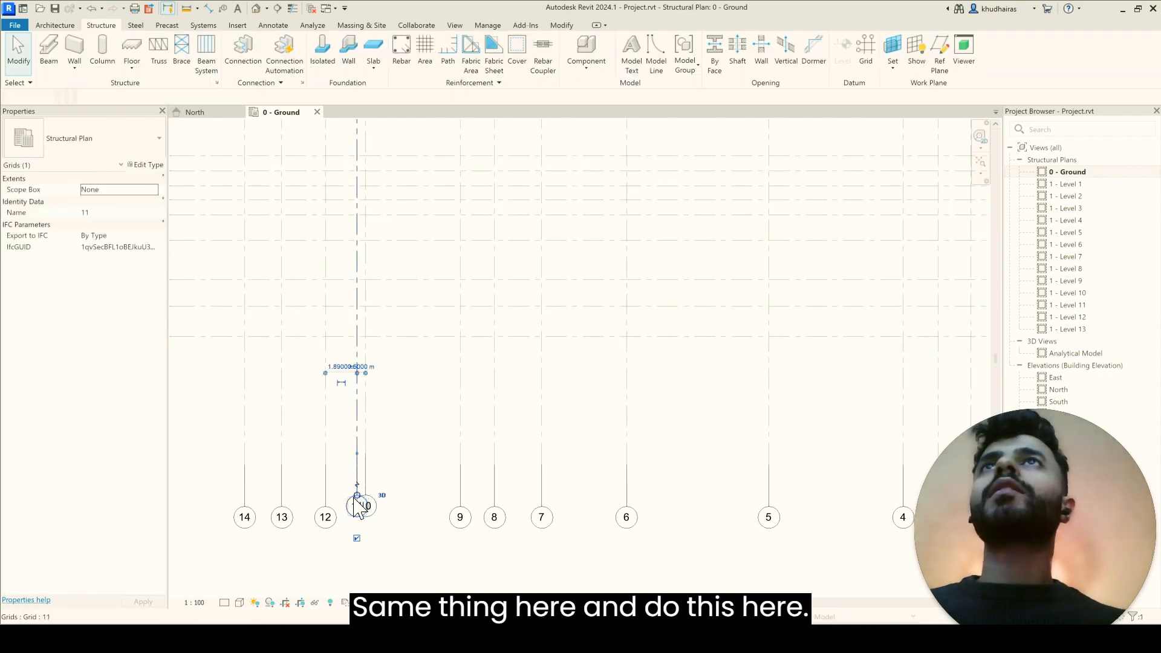
{"action": "mouse_move", "coordinate": [359, 503]}
{"action": "left_mouse_down"}
{"action": "mouse_move", "coordinate": [357, 515]}
{"action": "mouse_move", "coordinate": [325, 506]}
{"action": "mouse_move", "coordinate": [366, 515]}
{"action": "mouse_move", "coordinate": [391, 497]}
{"action": "left_mouse_up"}
{"action": "left_click", "coordinate": [326, 513]}
Step: Align grid 10's south end with the other grids and add an elbow that shifts its bubble east of grid 11's
{"action": "left_click", "coordinate": [365, 499]}
{"action": "left_click", "coordinate": [367, 496]}
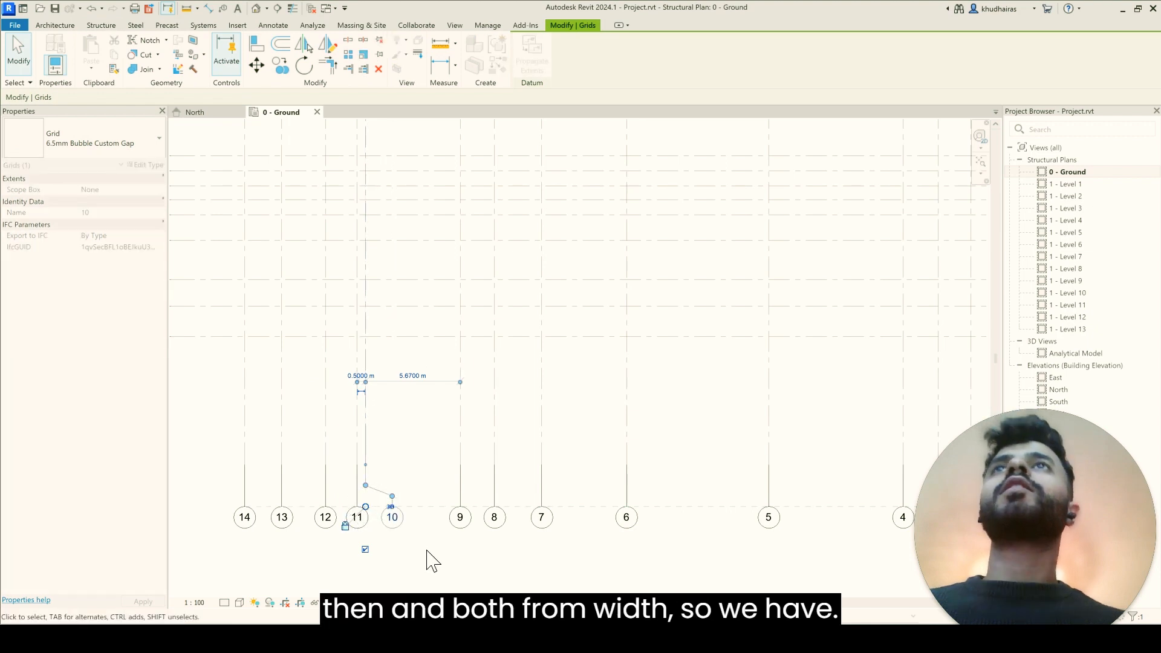
{"action": "left_click", "coordinate": [427, 550]}
Step: Open the 1 - Level 2 plan and hide the Ex.Elev.dwg drawing there as an element
{"action": "scroll", "coordinate": [393, 524], "scroll_direction": "down", "scroll_amount": 3}
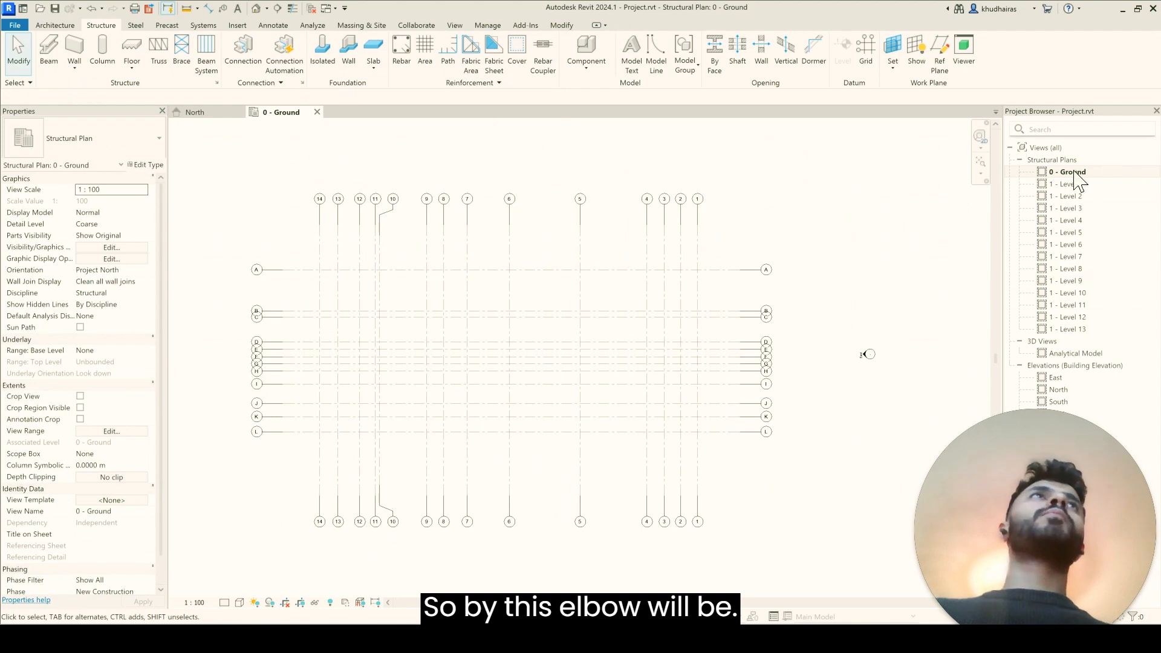
{"action": "left_click", "coordinate": [1087, 193]}
{"action": "double_click", "coordinate": [1070, 196]}
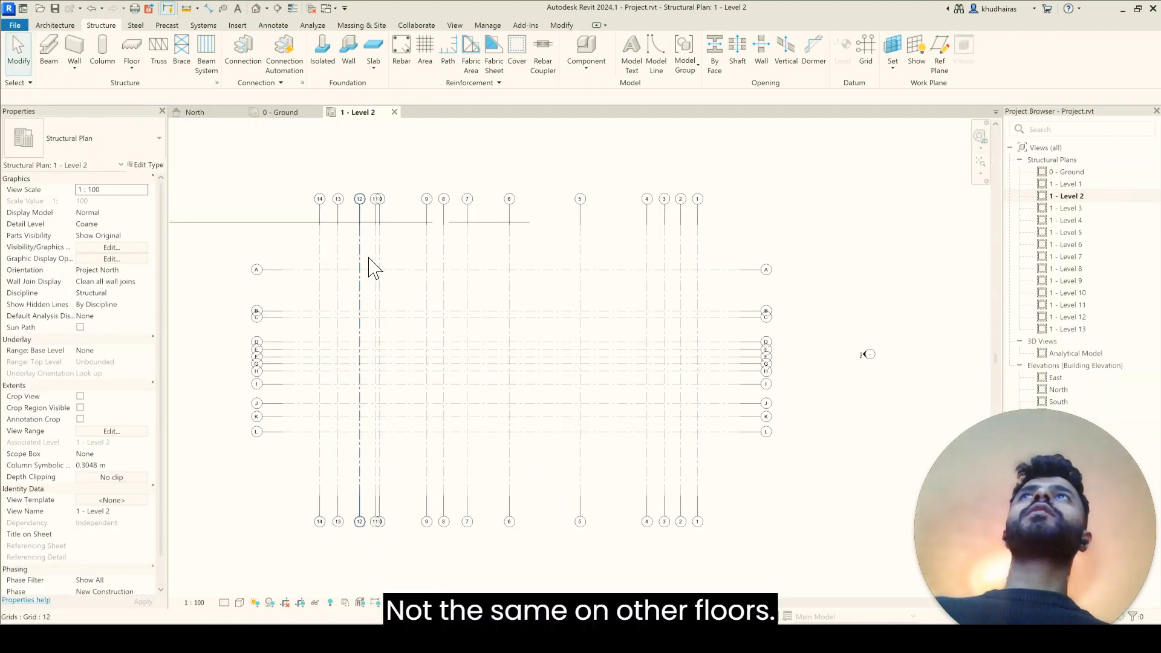
{"action": "scroll", "coordinate": [339, 254], "scroll_direction": "down", "scroll_amount": 2}
{"action": "left_click", "coordinate": [303, 236]}
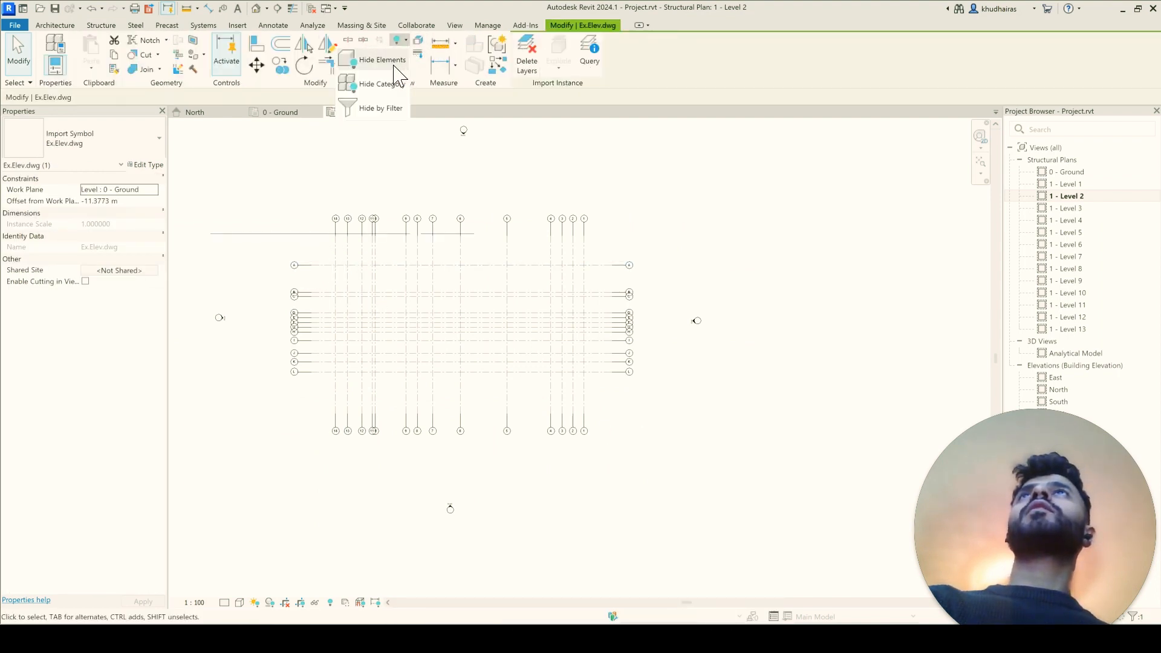
{"action": "key", "text": "Delete"}
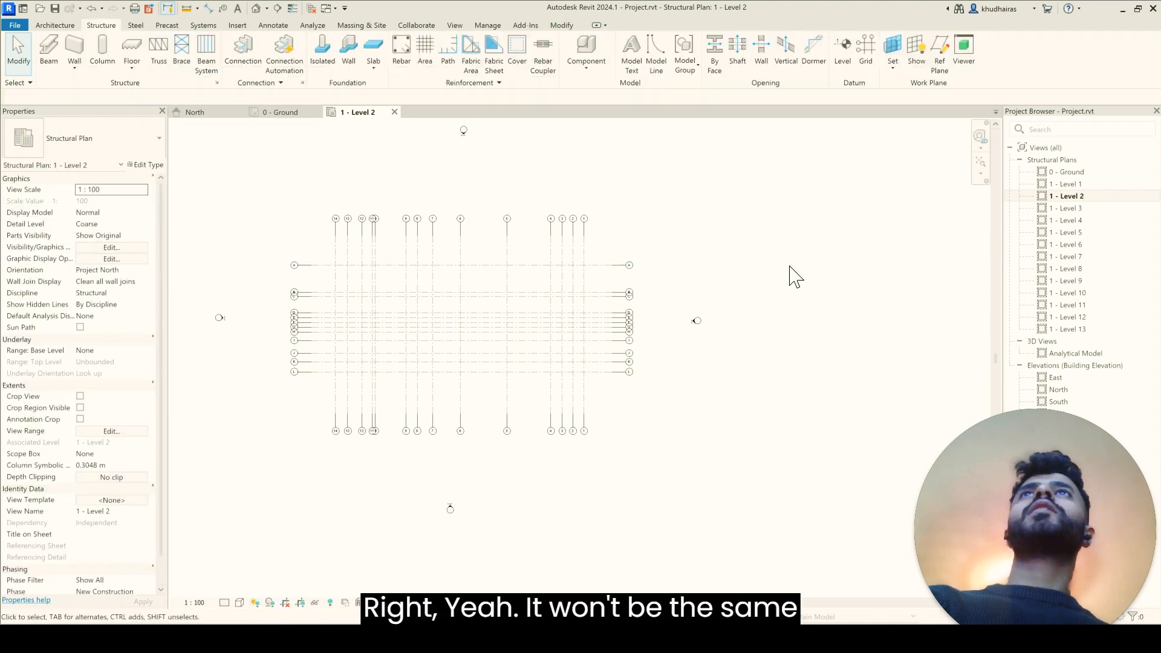
Step: Open the 1 - Level 4 plan and check whether grid 10 has its elbows there
{"action": "double_click", "coordinate": [1065, 221]}
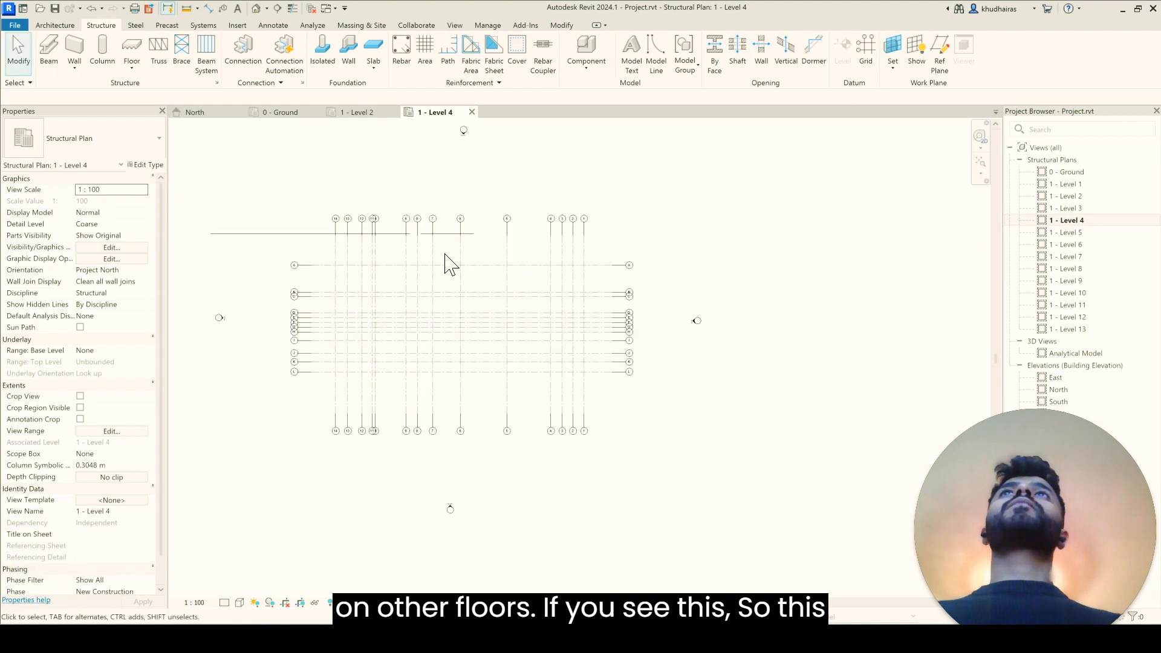
{"action": "left_click", "coordinate": [311, 242]}
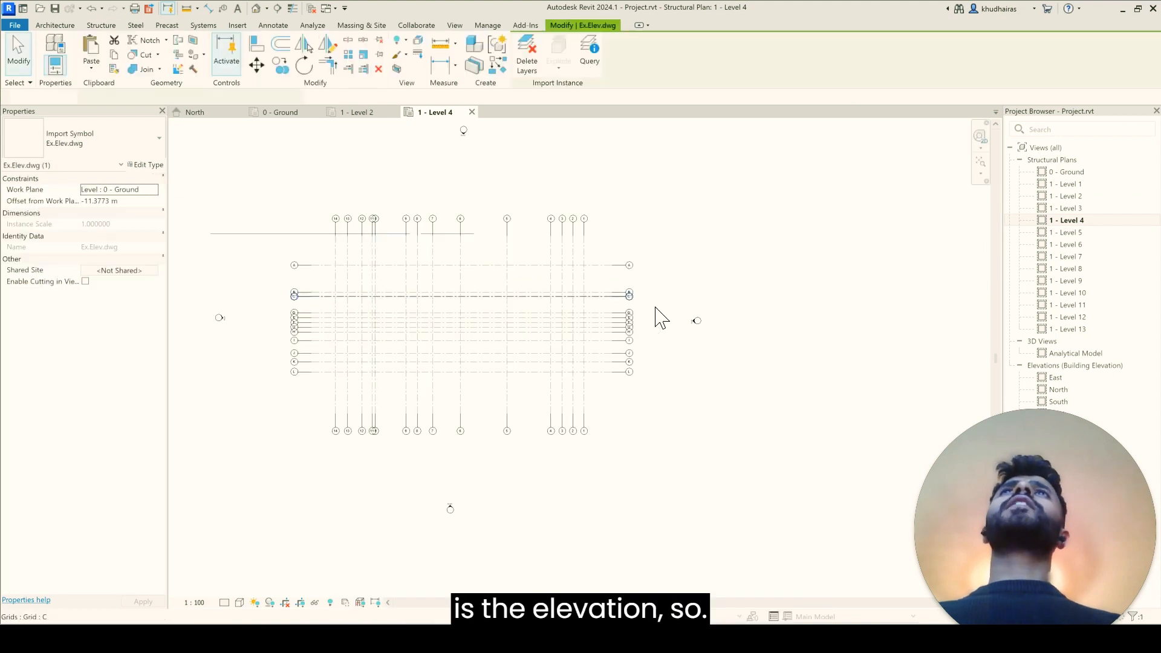
{"action": "left_click", "coordinate": [745, 266]}
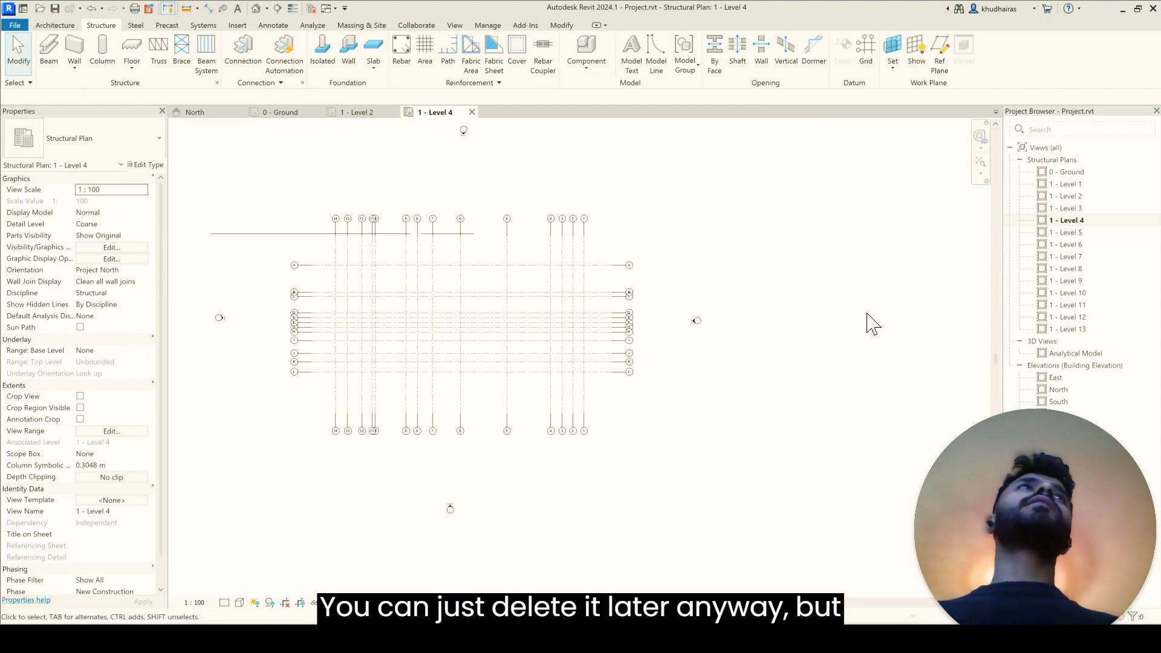
Step: Select all grids in the 0 - Ground plan and propagate their extents to structural plans 1 - Level 1 through 1 - Level 13
{"action": "double_click", "coordinate": [1092, 174]}
{"action": "left_click_drag", "start_coordinate": [258, 153], "coordinate": [234, 164]}
{"action": "left_click", "coordinate": [854, 537]}
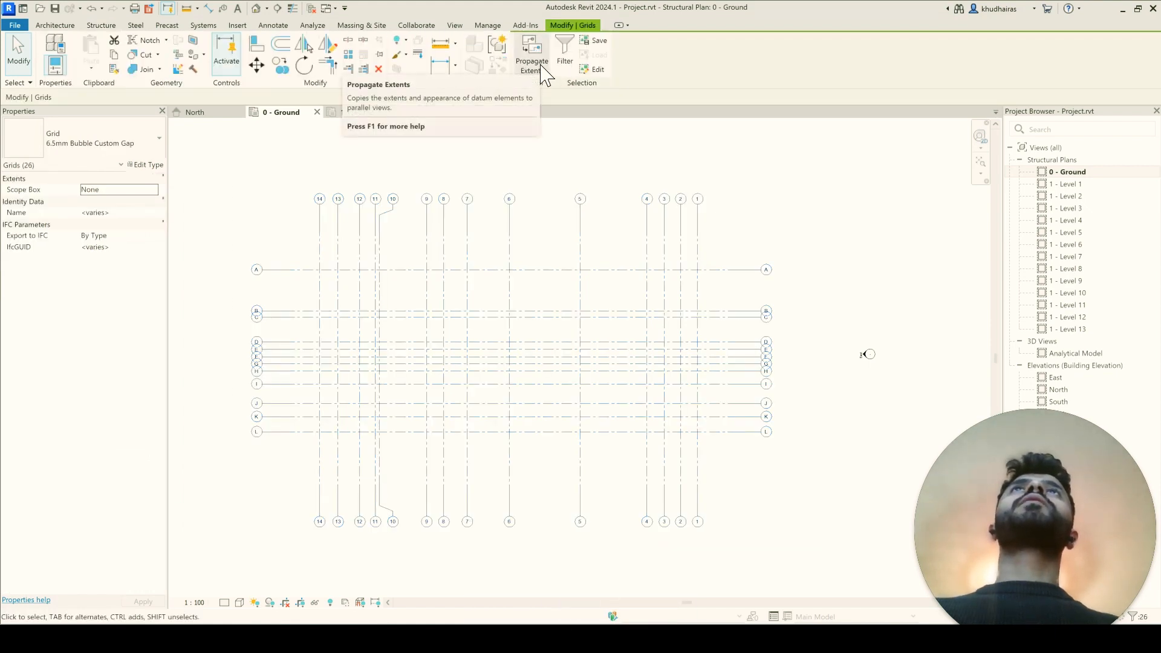
{"action": "left_click", "coordinate": [544, 72]}
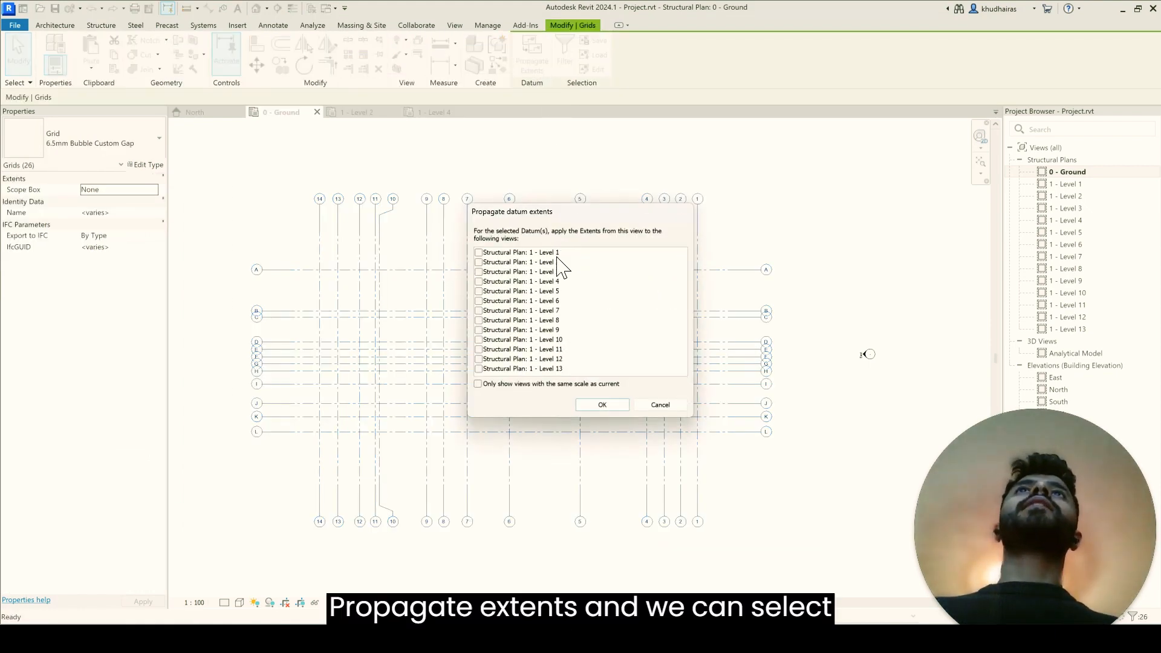
{"action": "left_click", "coordinate": [479, 253]}
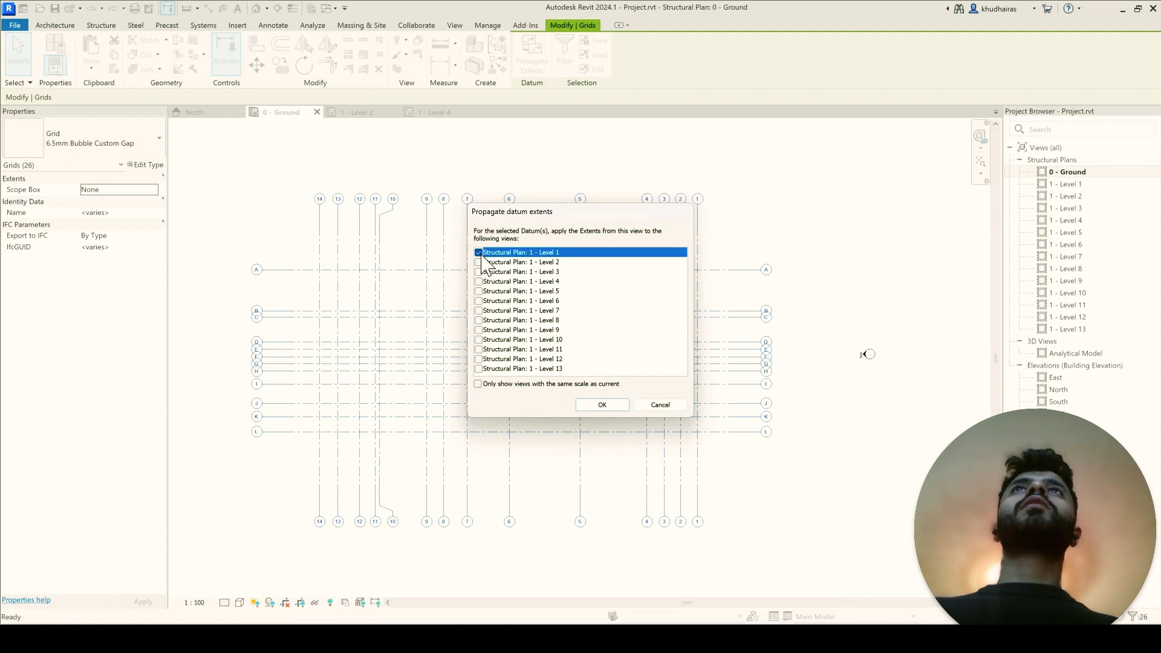
{"action": "left_click", "coordinate": [483, 263]}
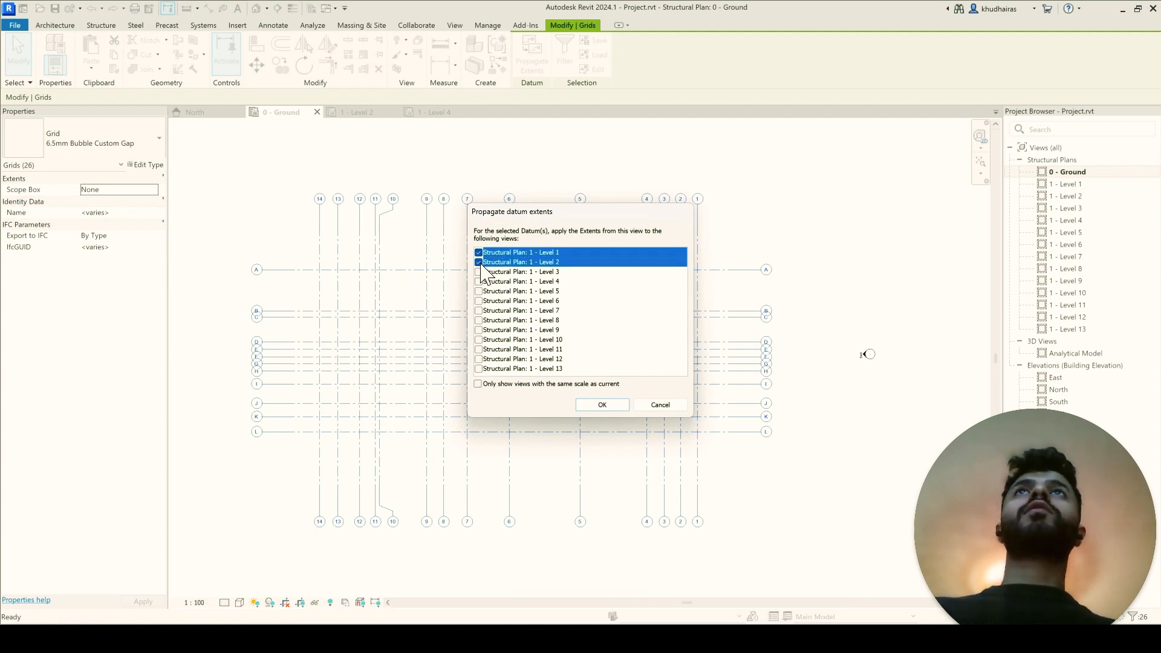
{"action": "left_click_drag", "start_coordinate": [511, 260], "coordinate": [540, 440]}
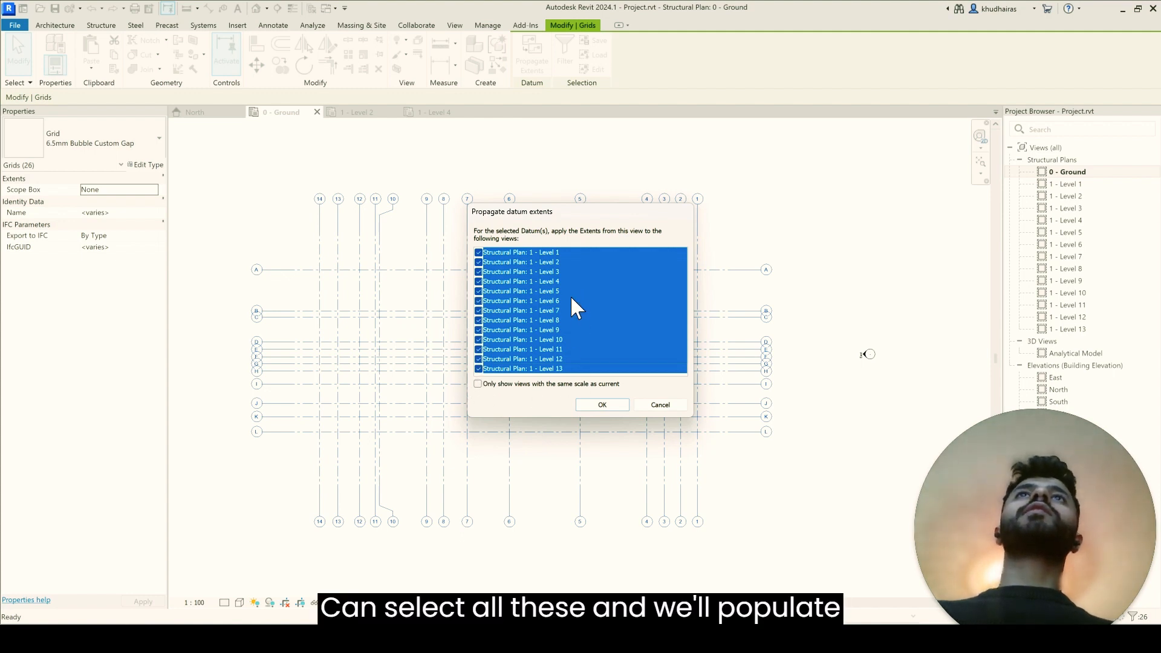
{"action": "left_click", "coordinate": [598, 405]}
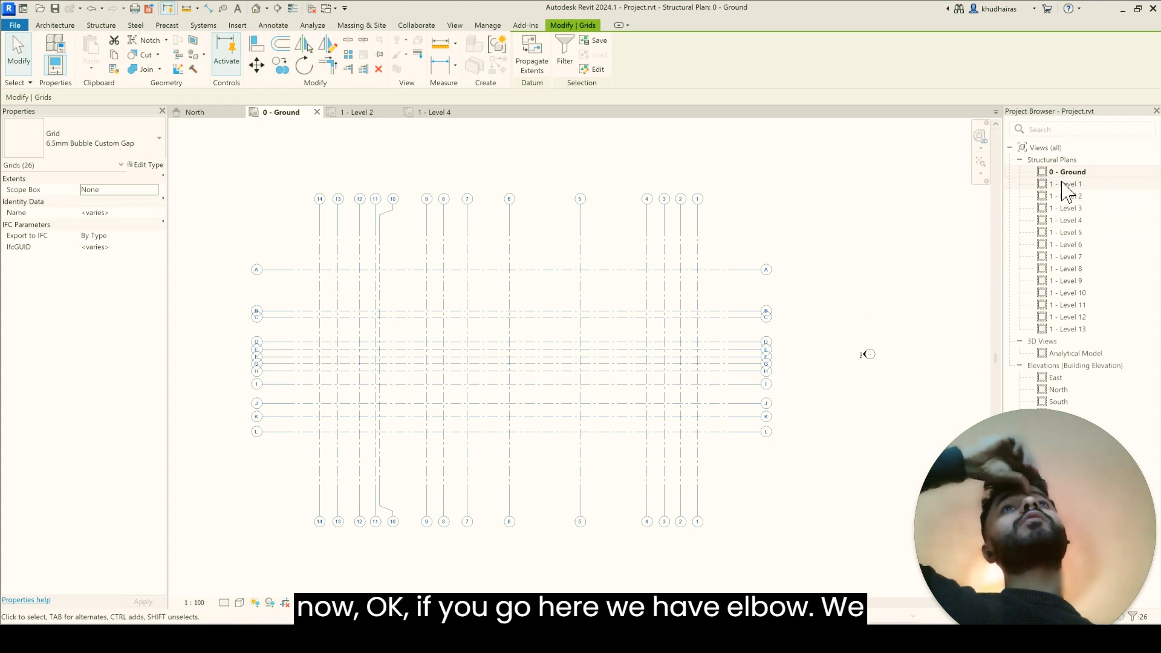
Step: Open the 1 - Level 1 and 1 - Level 2 plans to check grid 10's elbows
{"action": "key", "text": "Escape"}
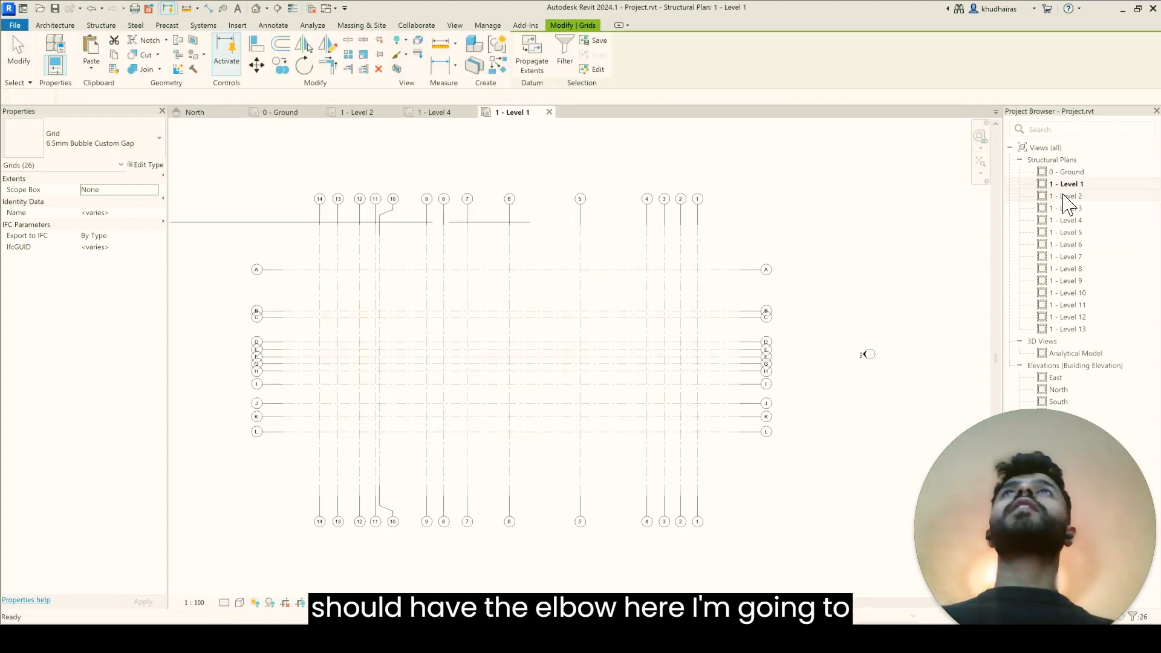
{"action": "double_click", "coordinate": [1064, 196]}
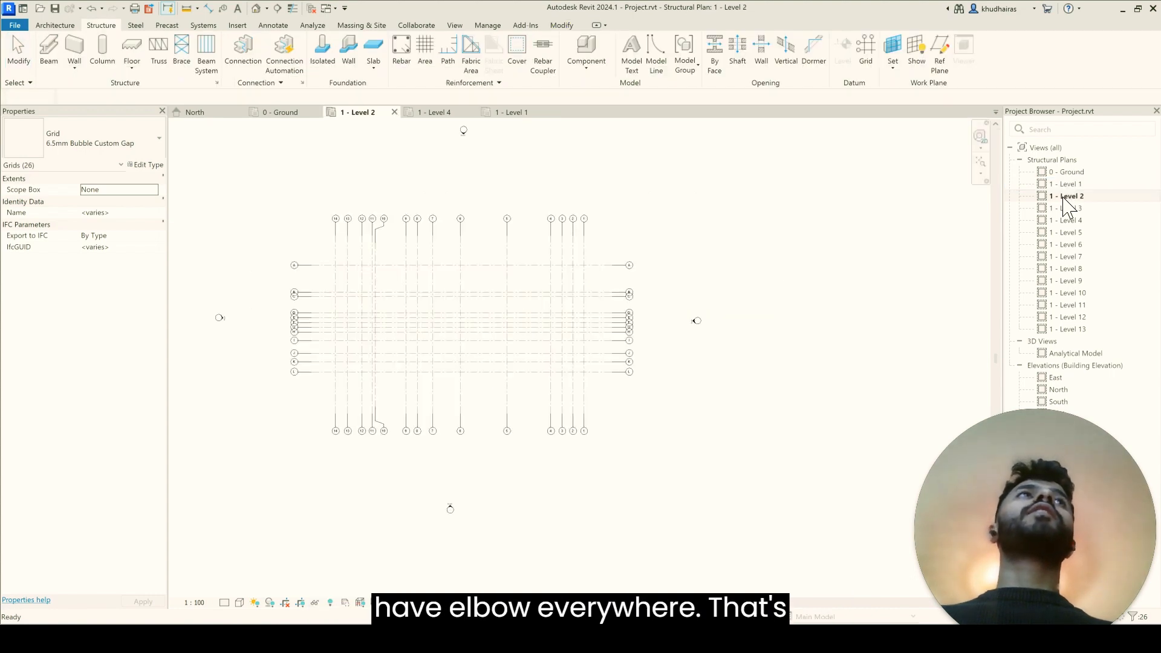
Step: In the 0 - Ground plan, unhide the hidden 02- Ground Floor.dwg import as an element and leave the reveal-hidden mode
{"action": "double_click", "coordinate": [1069, 173]}
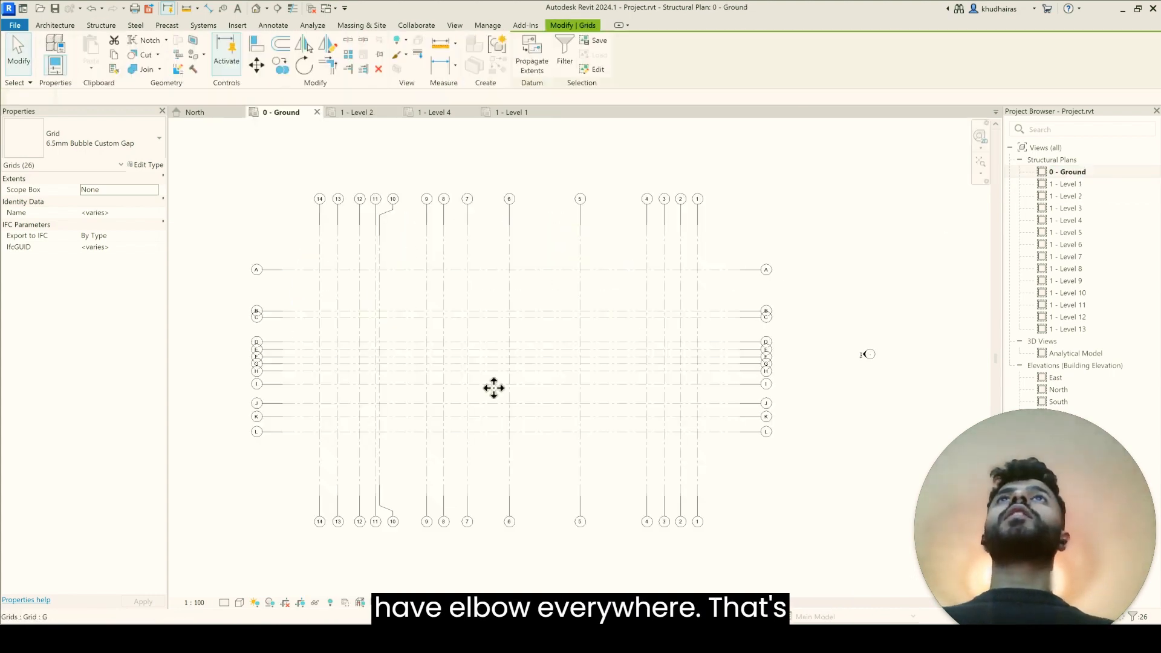
{"action": "left_click", "coordinate": [226, 234]}
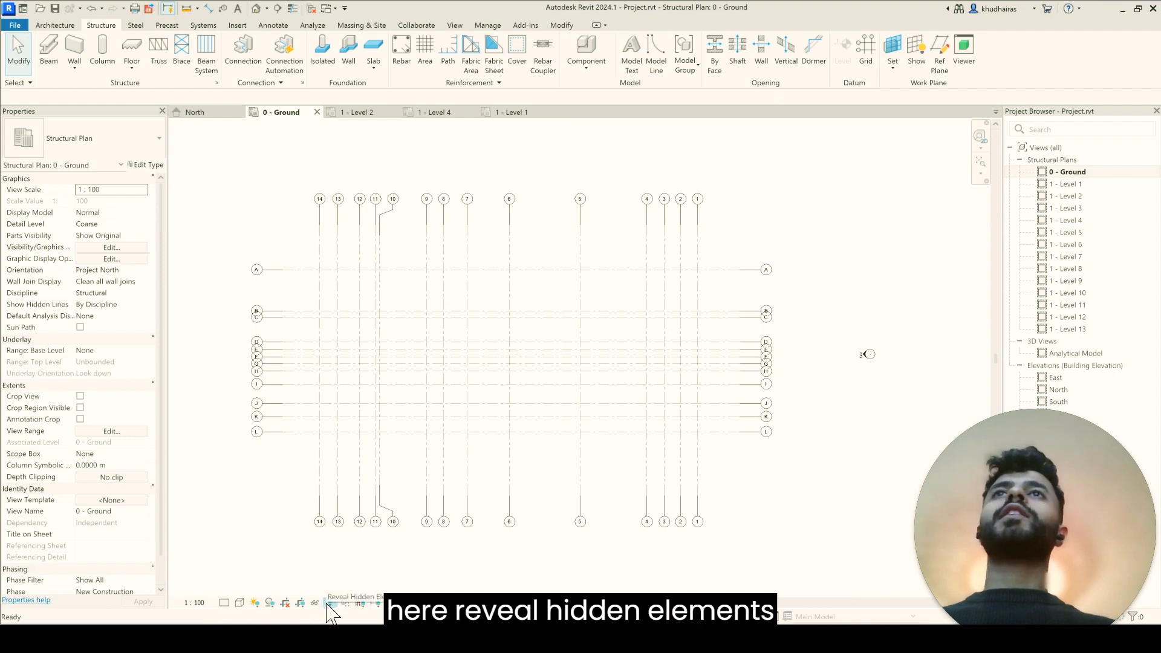
{"action": "left_click", "coordinate": [330, 603]}
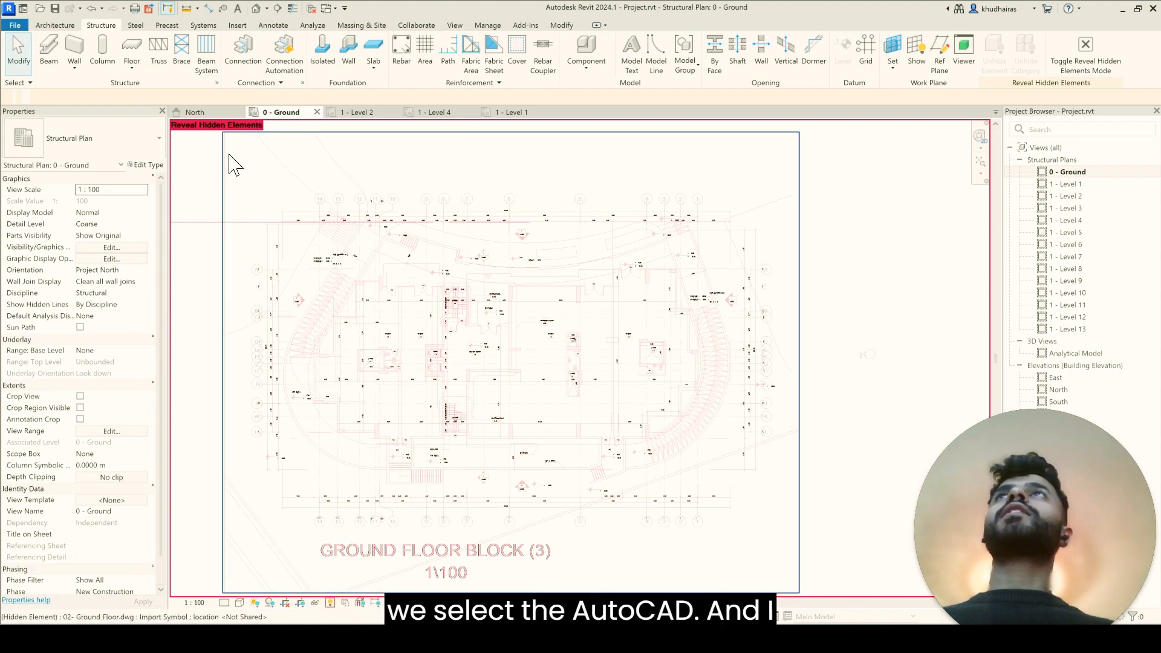
{"action": "left_click", "coordinate": [236, 154]}
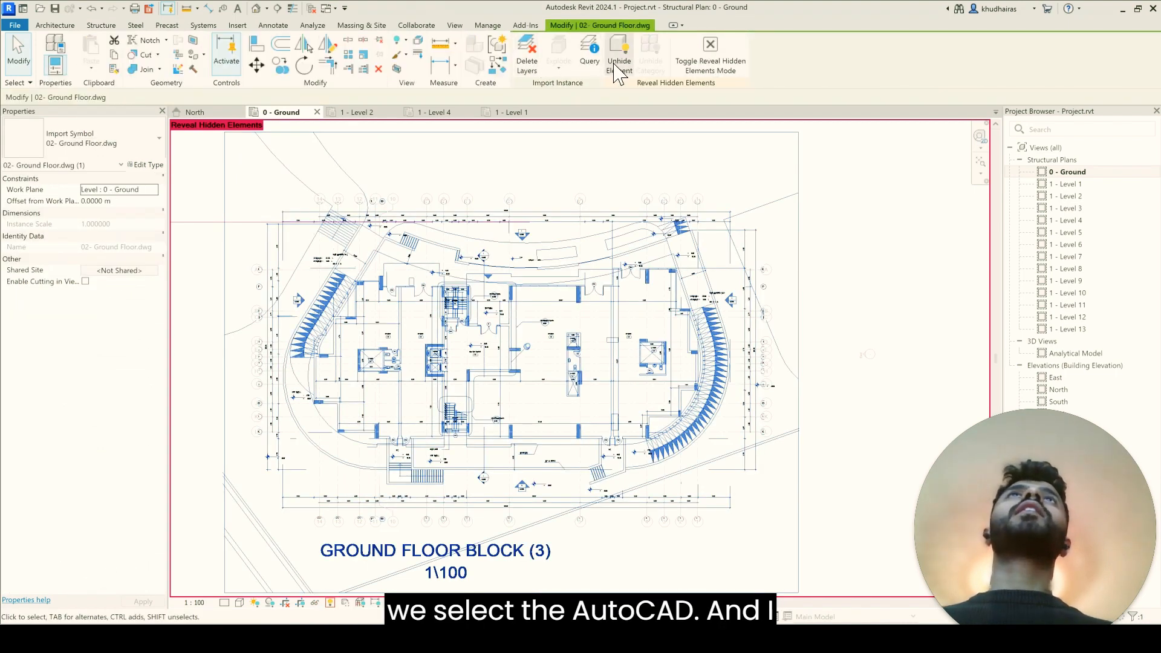
{"action": "left_click", "coordinate": [621, 66]}
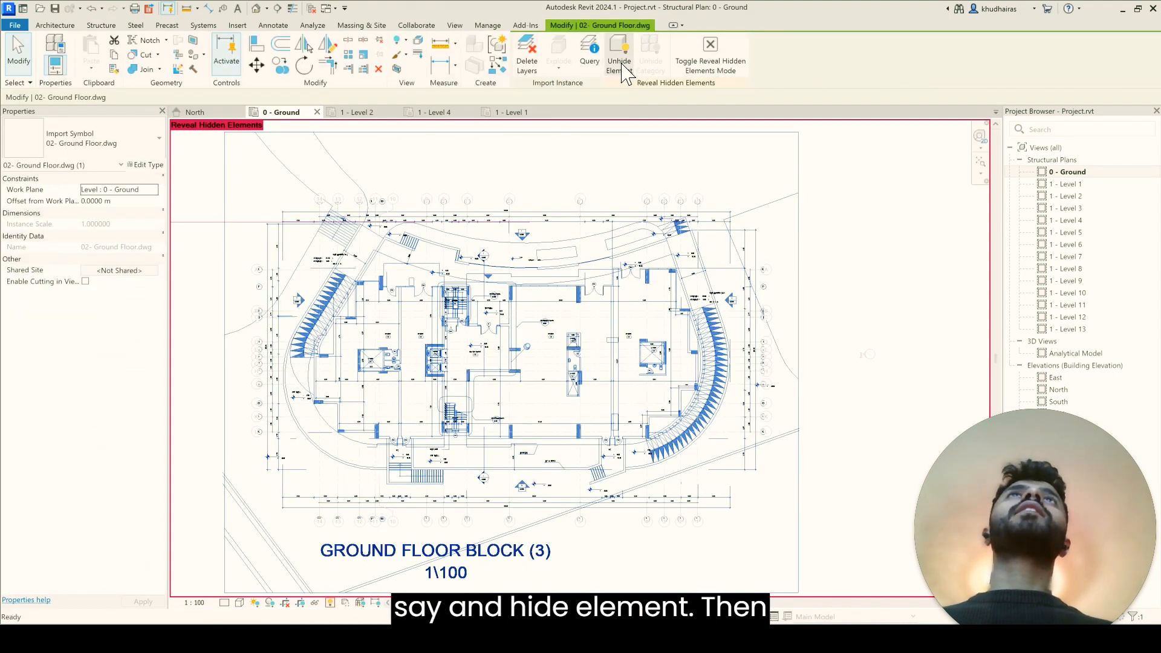
{"action": "left_click", "coordinate": [728, 75]}
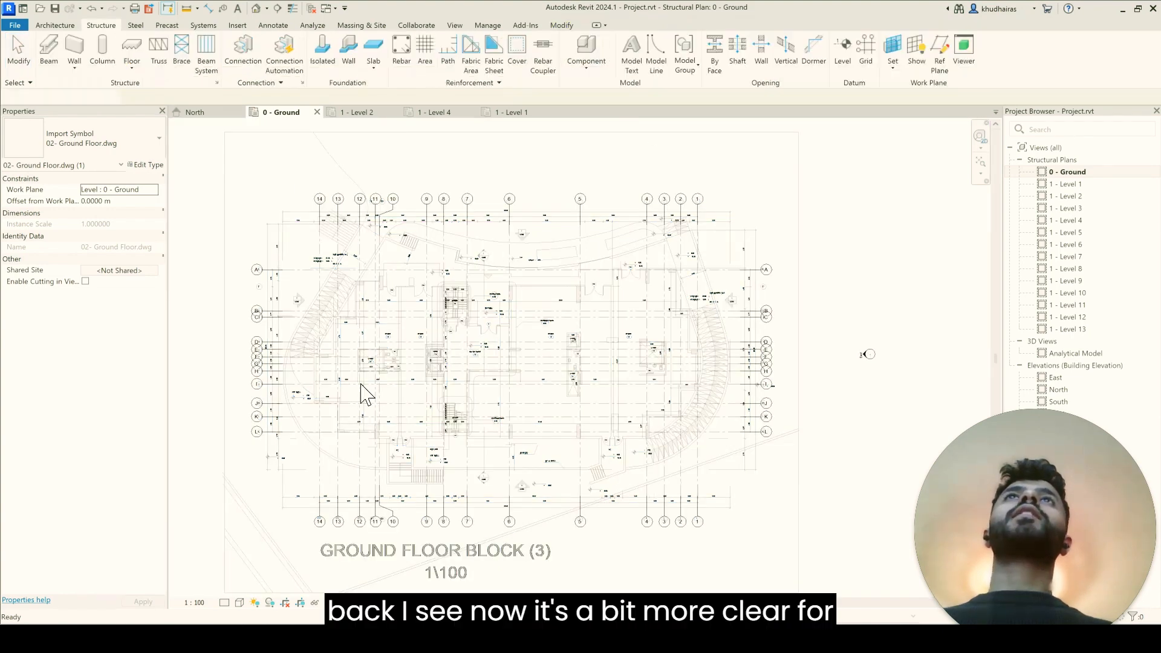
{"action": "key", "text": "Escape"}
Step: Query a dimension line of 02- Ground Floor.dwg above the building and hide its A-EDM layer in the 0 - Ground view
{"action": "scroll", "coordinate": [272, 484], "scroll_direction": "up", "scroll_amount": 2}
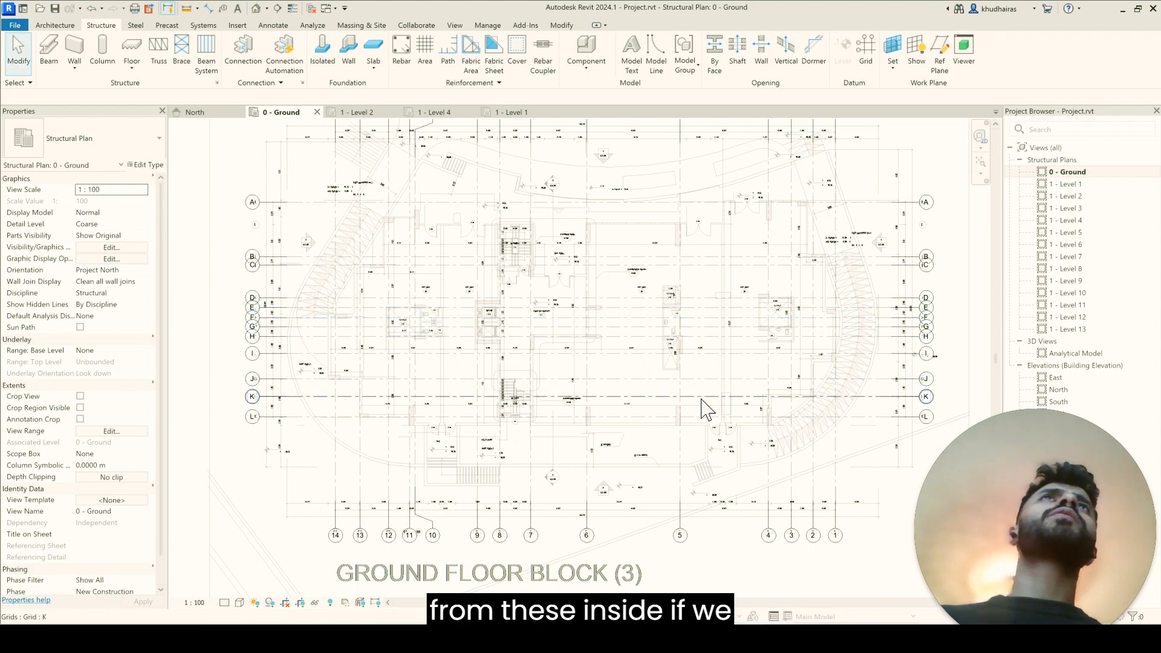
{"action": "scroll", "coordinate": [706, 405], "scroll_direction": "down", "scroll_amount": 1}
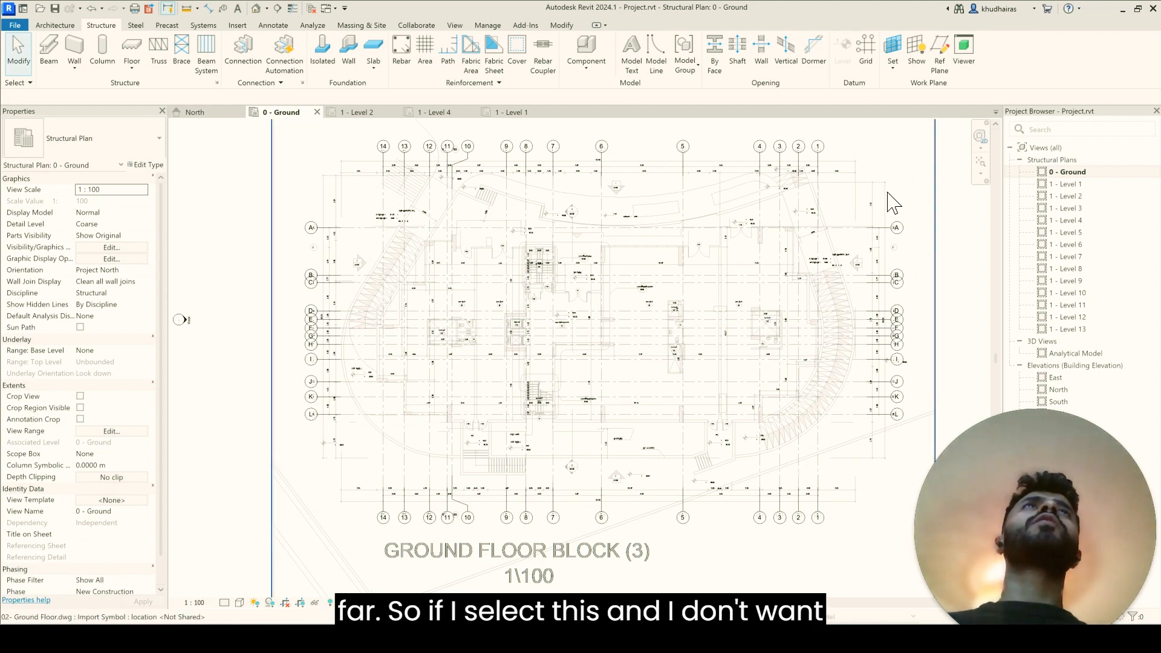
{"action": "left_click", "coordinate": [935, 196]}
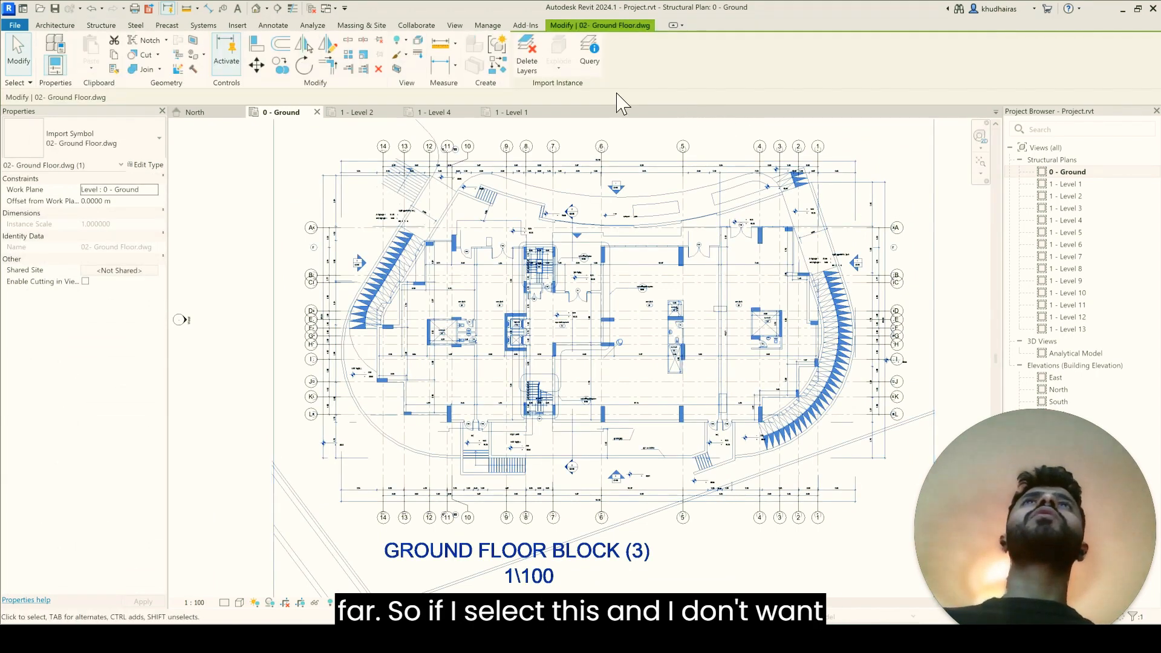
{"action": "left_click", "coordinate": [591, 55]}
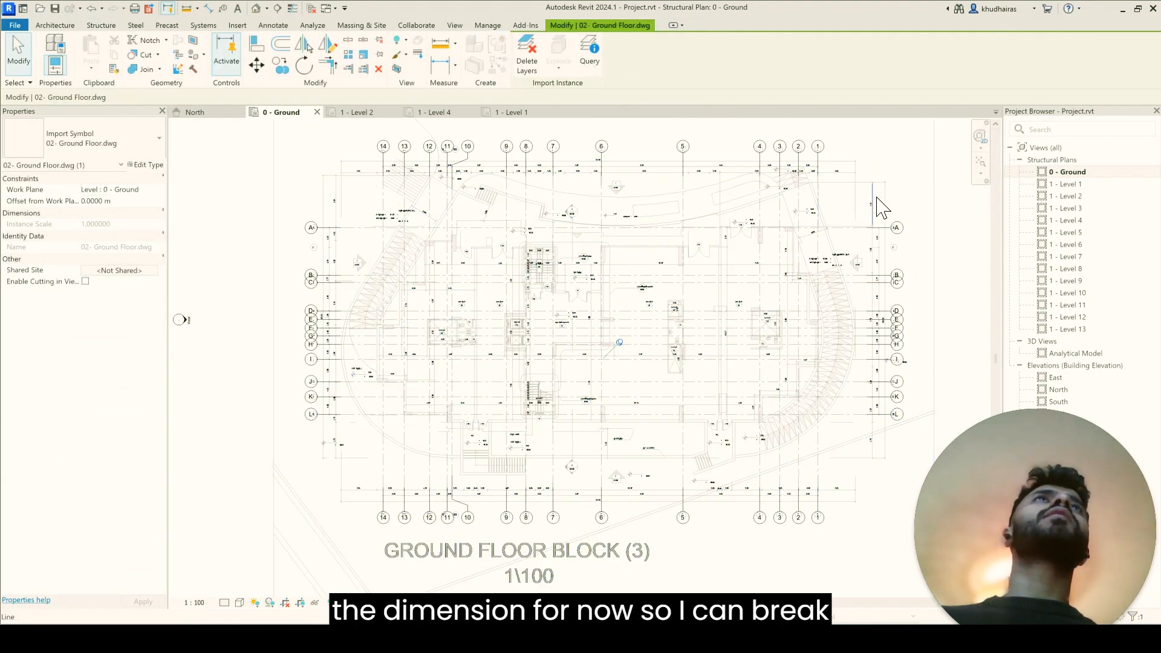
{"action": "left_click", "coordinate": [839, 161]}
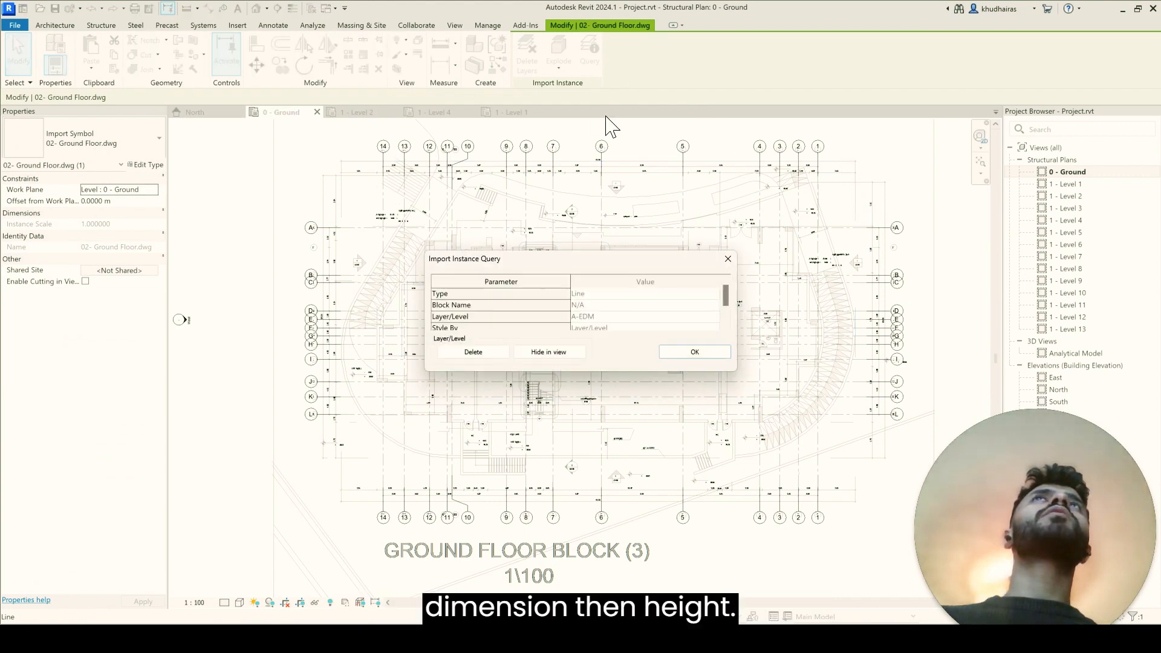
{"action": "left_click", "coordinate": [548, 352]}
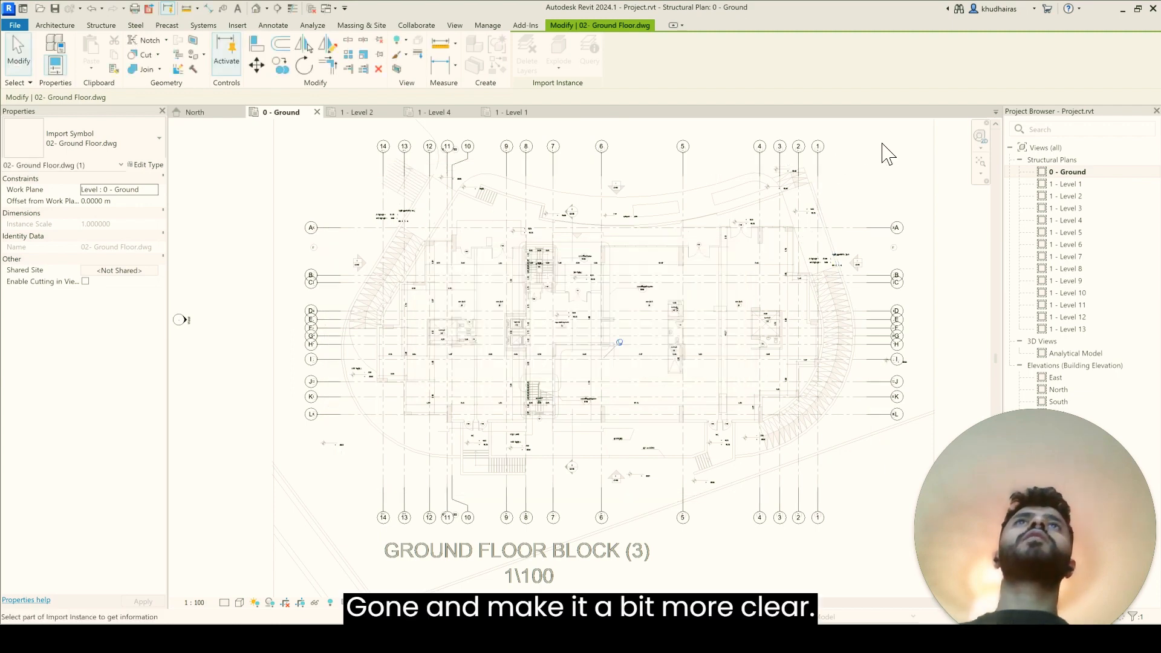
{"action": "key", "text": "Escape"}
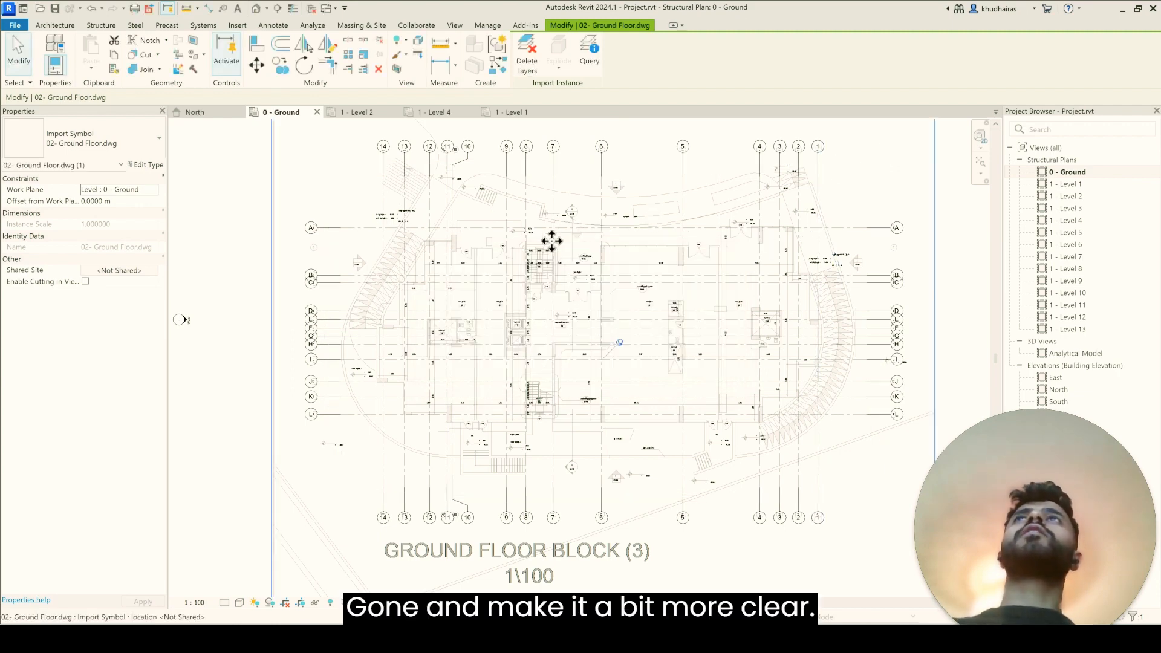
Step: Open the North elevation and compare its grids with the 0 - Ground plan, returning to the elevation
{"action": "scroll", "coordinate": [551, 241], "scroll_direction": "down", "scroll_amount": 2}
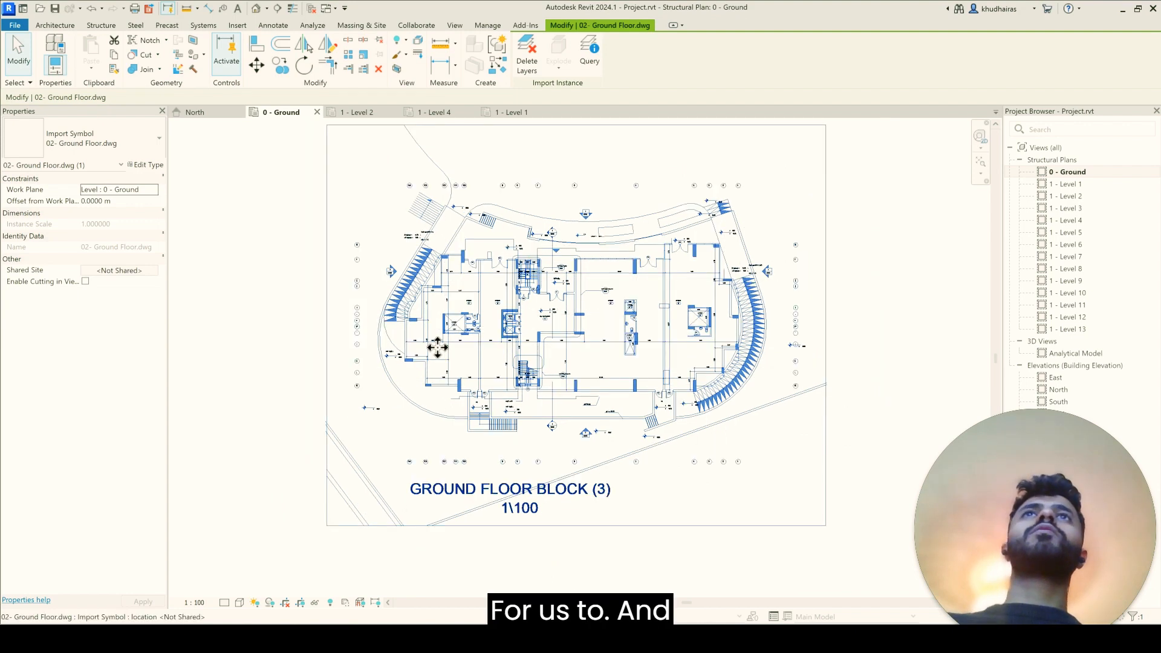
{"action": "scroll", "coordinate": [437, 348], "scroll_direction": "down", "scroll_amount": 1}
{"action": "scroll", "coordinate": [835, 215], "scroll_direction": "up", "scroll_amount": 1}
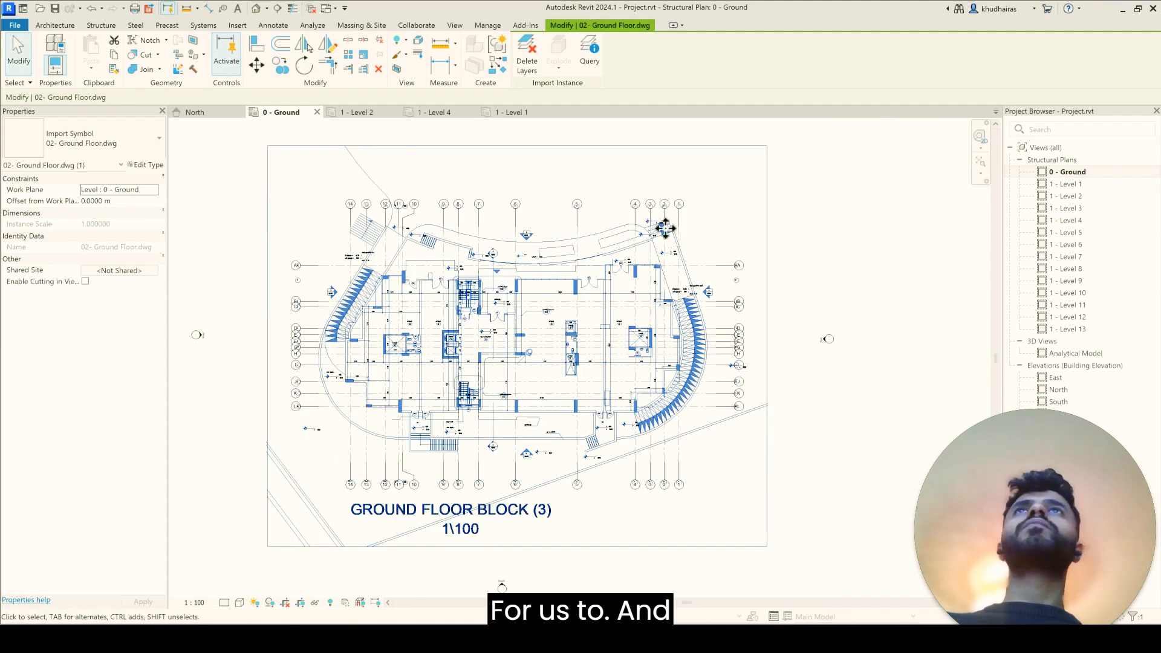
{"action": "double_click", "coordinate": [1059, 390]}
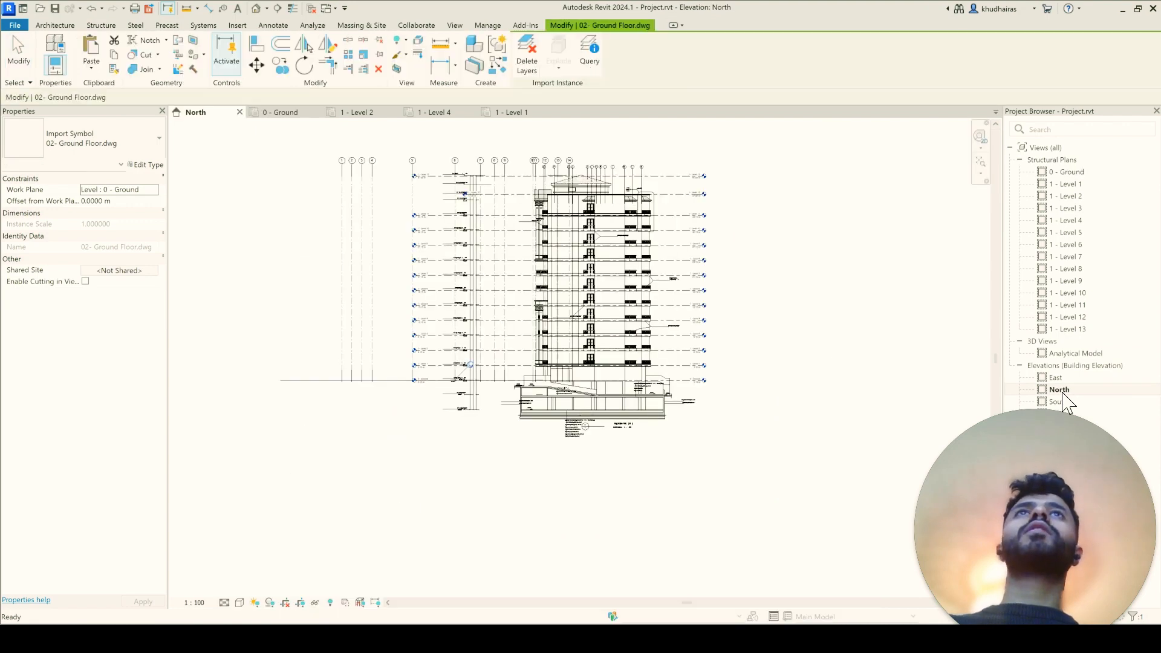
{"action": "double_click", "coordinate": [1082, 176]}
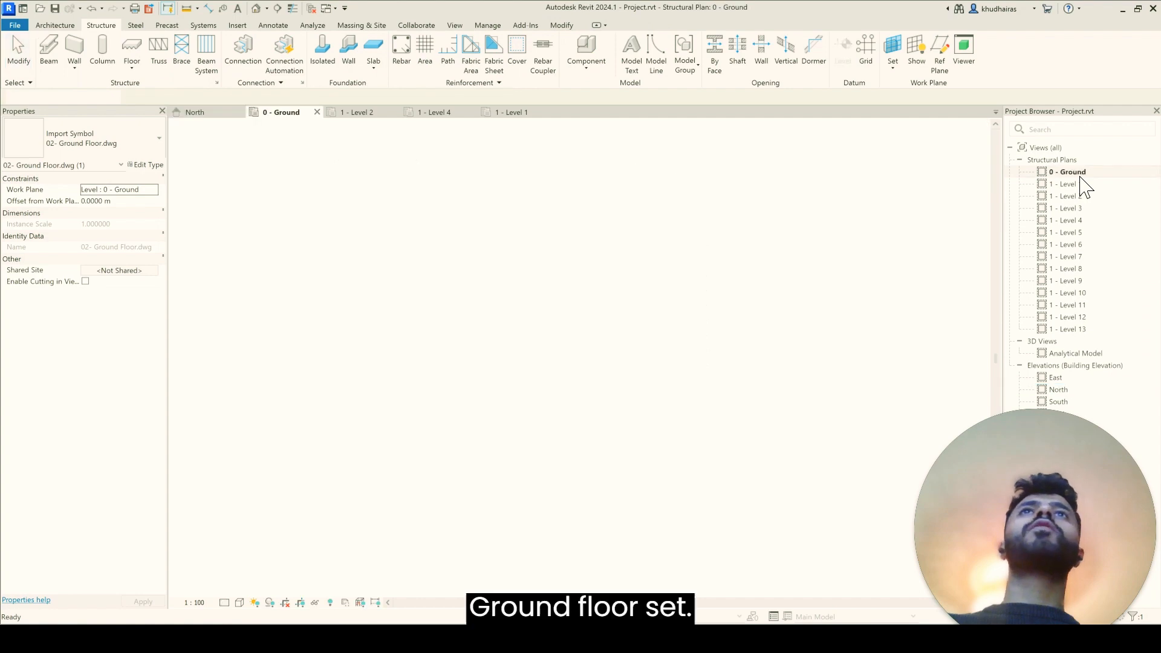
{"action": "double_click", "coordinate": [1058, 389]}
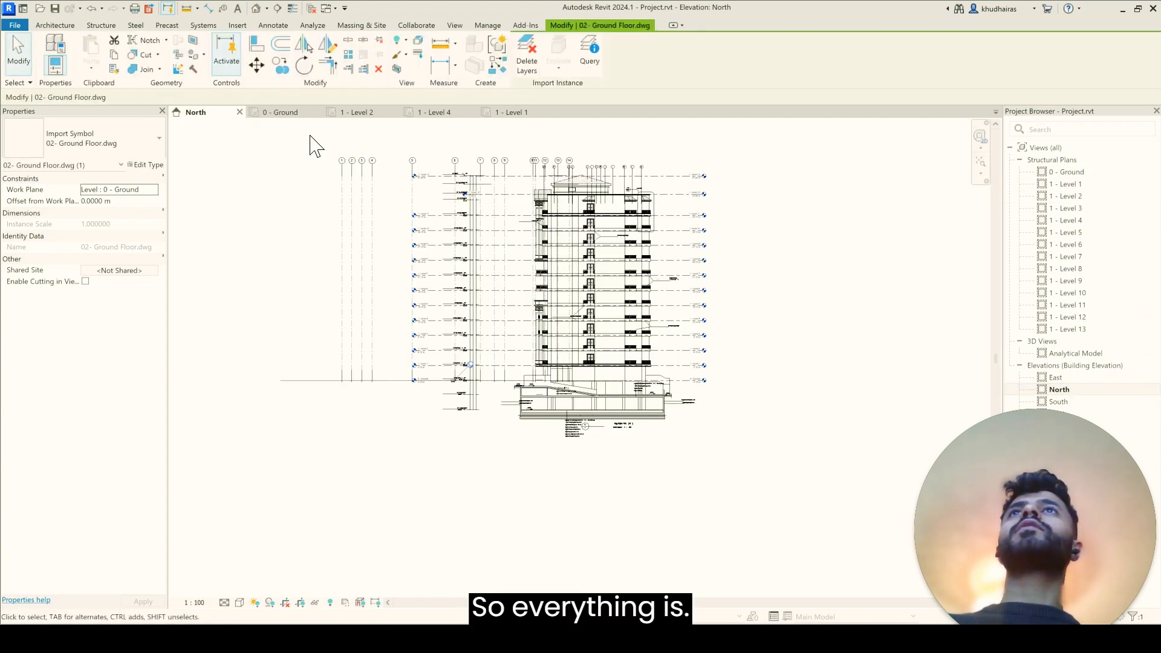
Step: Try deleting grids 1 to 4, which stand outside the levels' extents in the North elevation
{"action": "left_click_drag", "start_coordinate": [310, 135], "coordinate": [396, 451]}
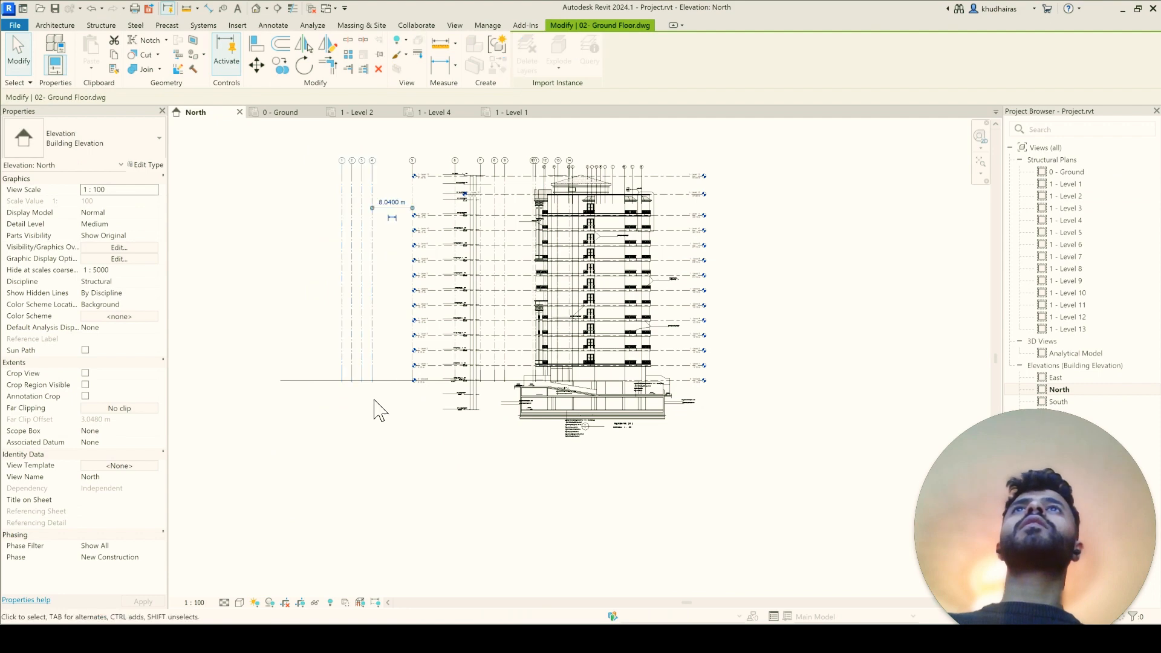
{"action": "scroll", "coordinate": [375, 410], "scroll_direction": "up", "scroll_amount": 2}
{"action": "scroll", "coordinate": [350, 417], "scroll_direction": "down", "scroll_amount": 4}
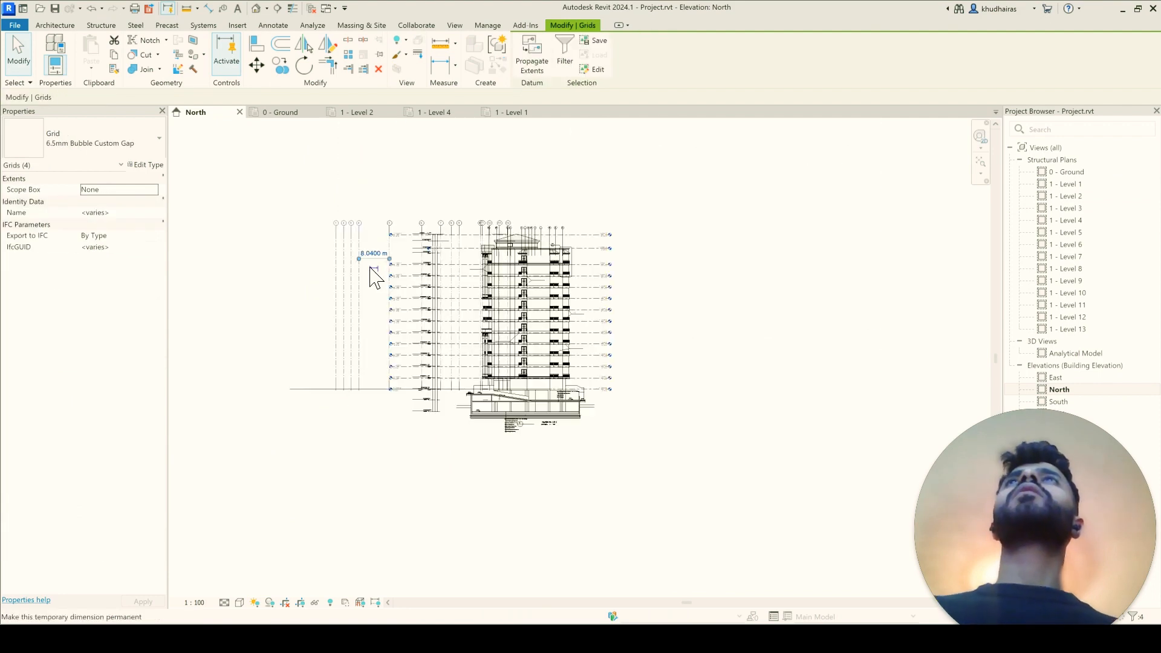
{"action": "scroll", "coordinate": [374, 277], "scroll_direction": "up", "scroll_amount": 2}
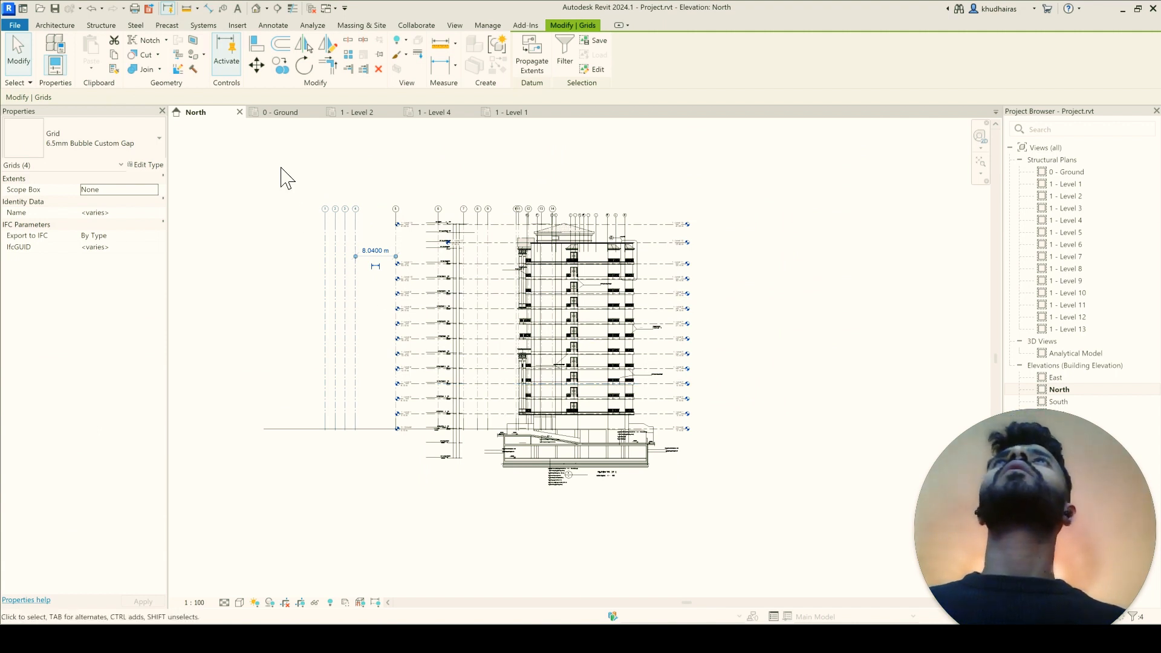
{"action": "left_click_drag", "start_coordinate": [280, 168], "coordinate": [382, 491]}
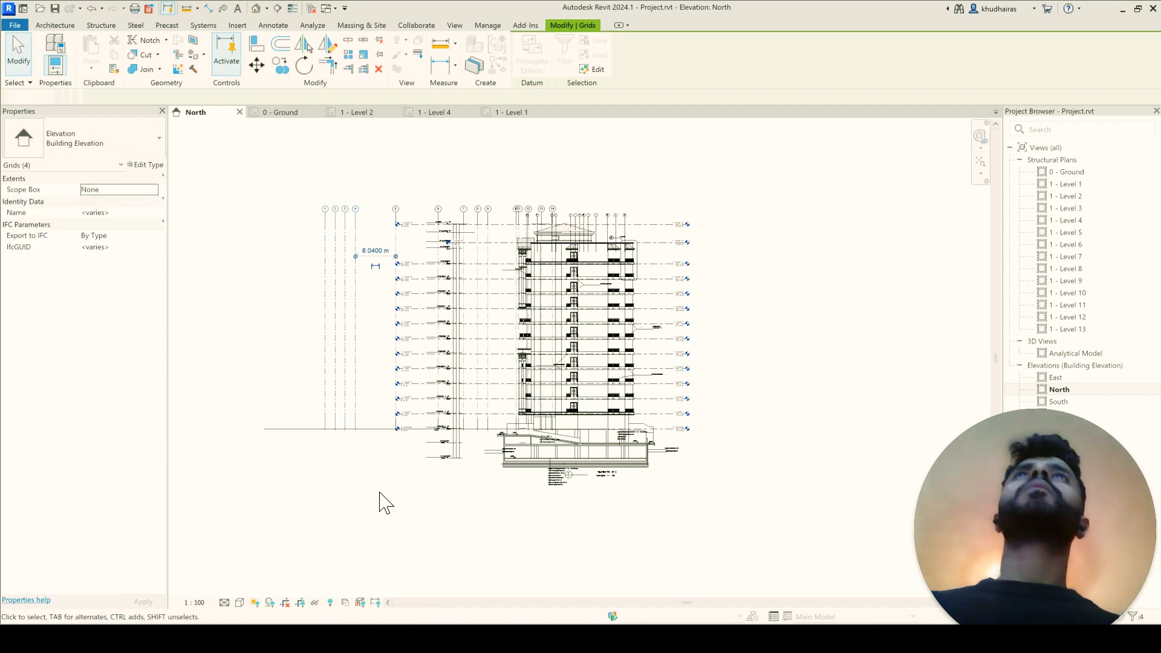
{"action": "scroll", "coordinate": [677, 388], "scroll_direction": "up", "scroll_amount": 2}
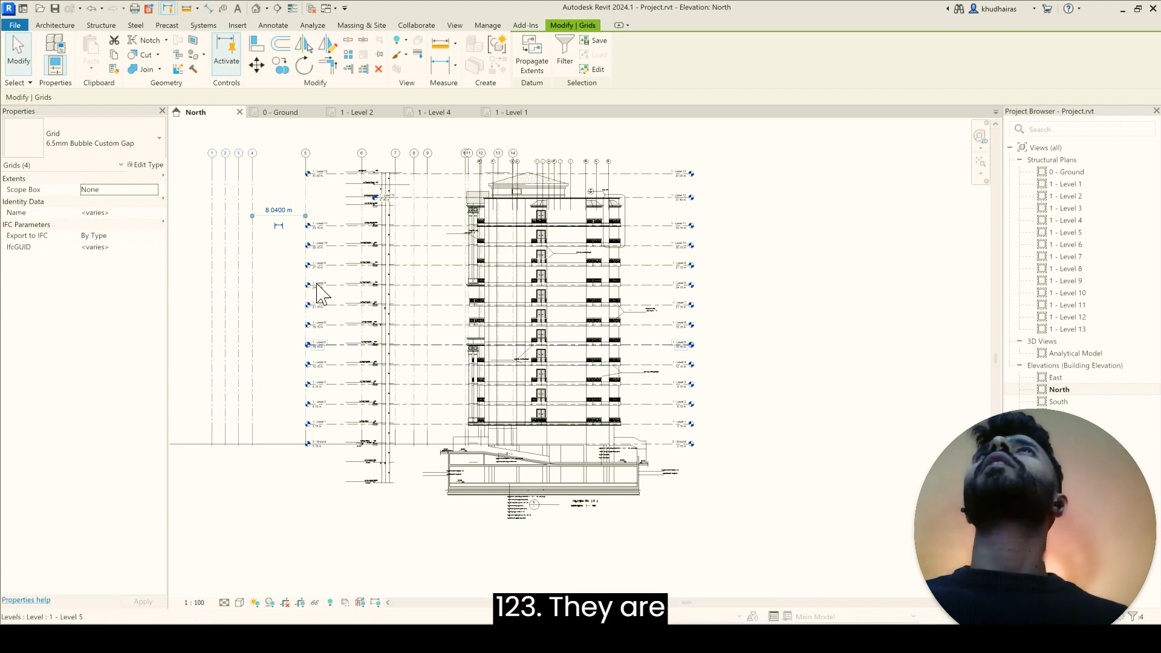
{"action": "key", "text": "Delete"}
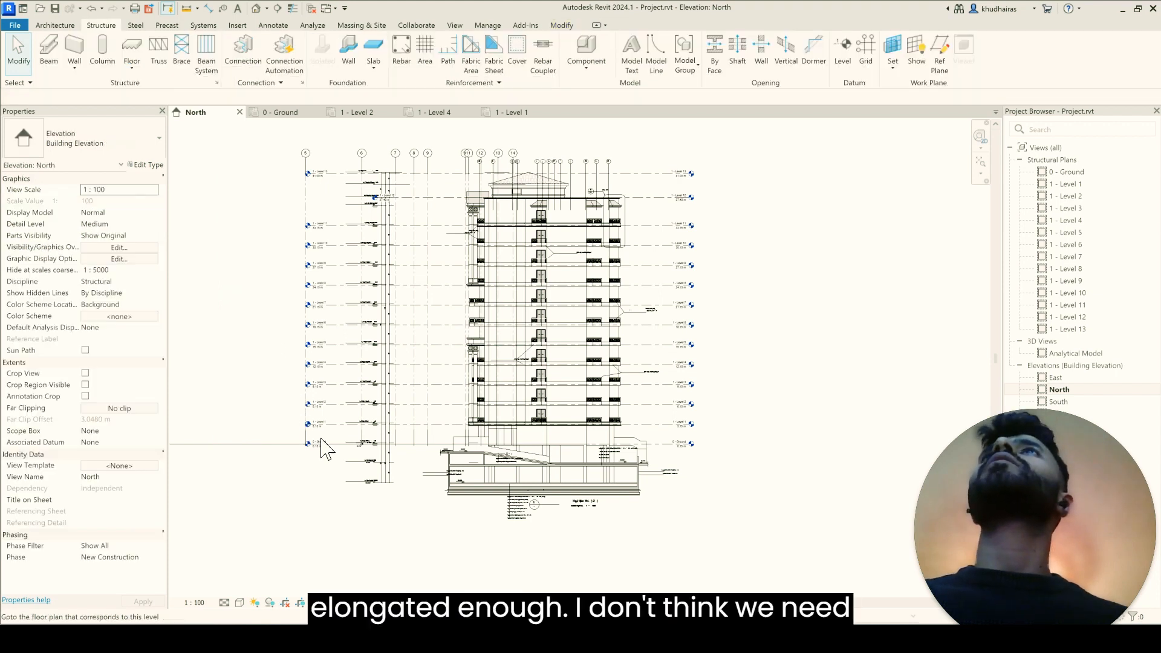
Step: Open the 1 - Level 1, 1 - Level 2 and 0 - Ground plans to check whether grids 1 to 4 are still there
{"action": "double_click", "coordinate": [1071, 184]}
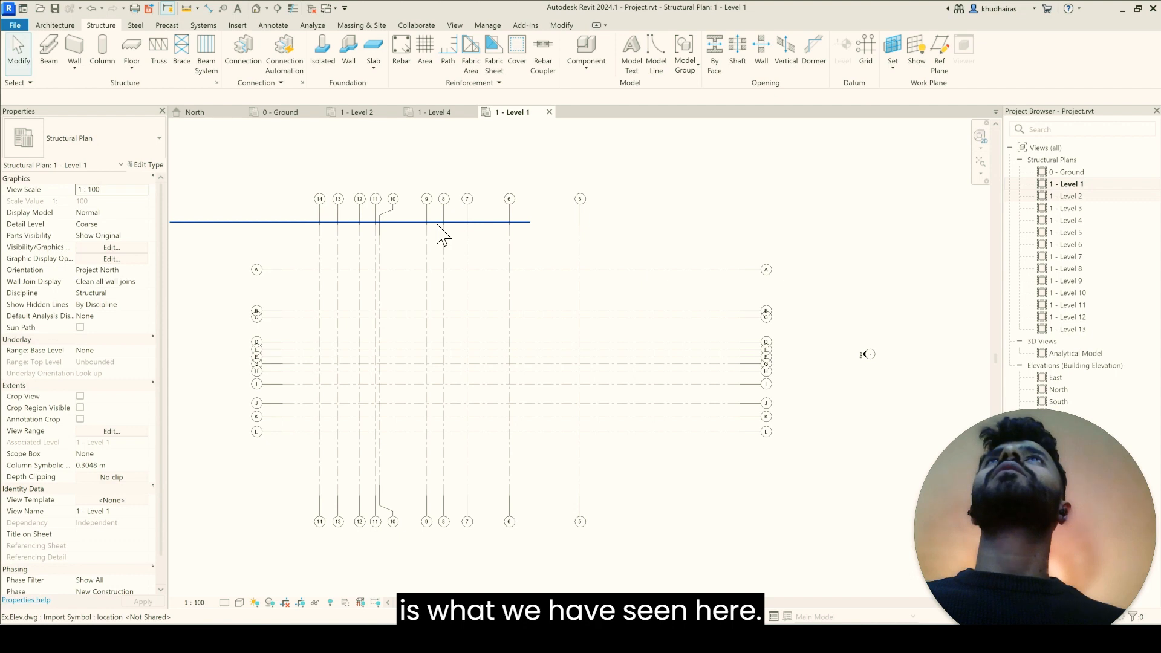
{"action": "double_click", "coordinate": [1082, 196]}
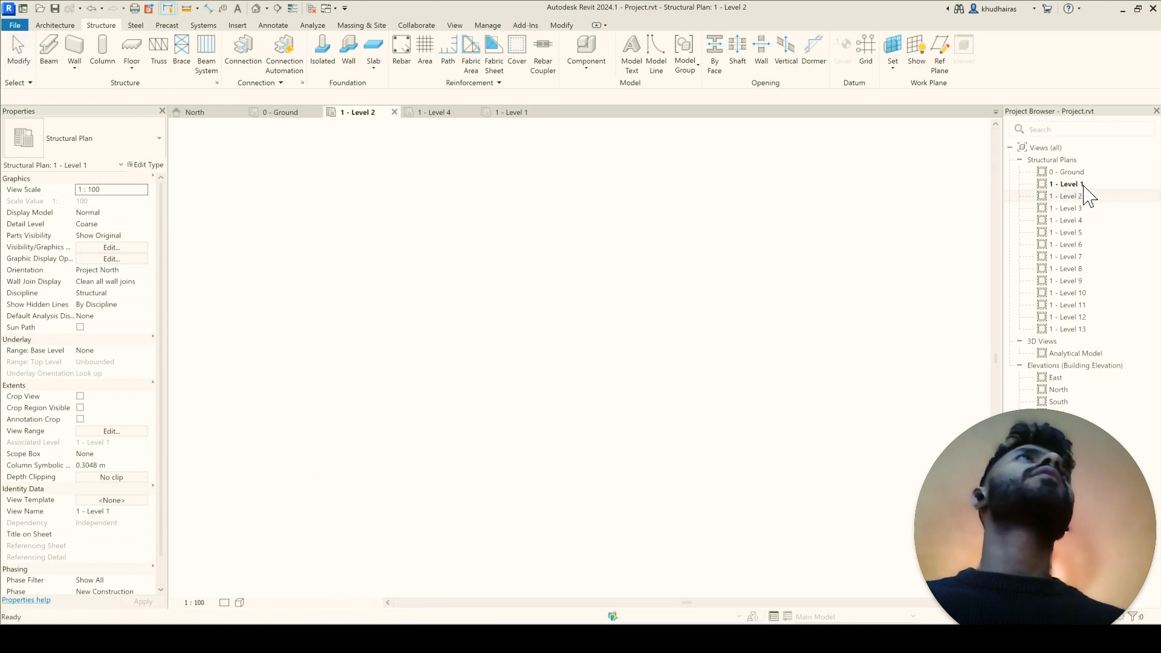
{"action": "double_click", "coordinate": [1083, 173]}
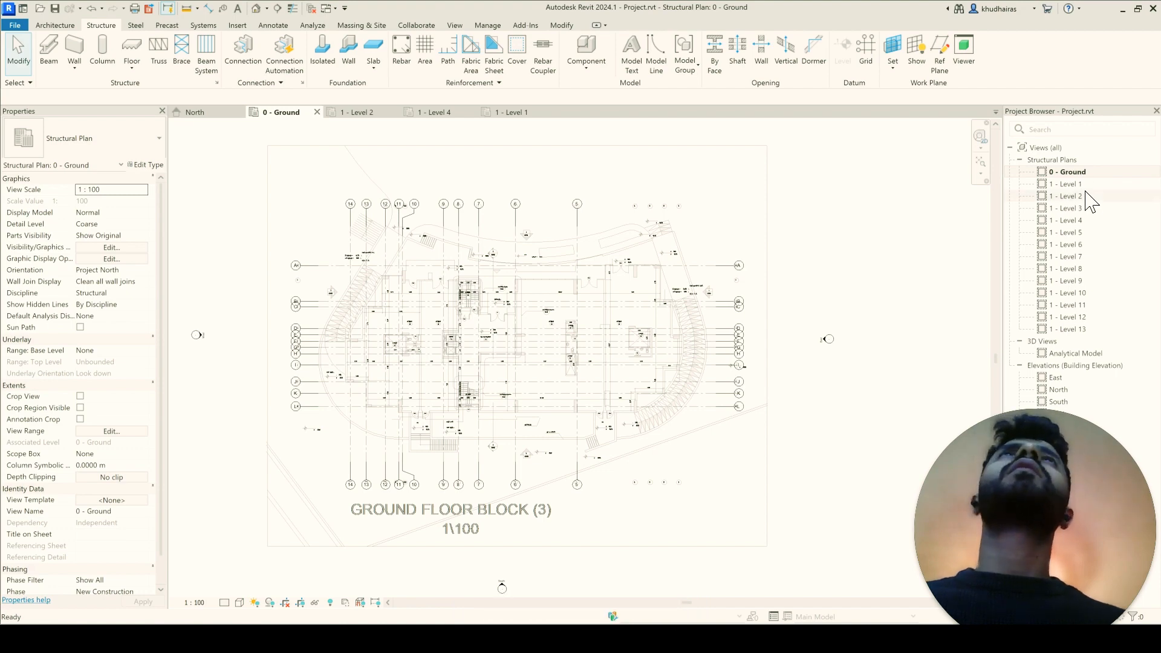
Step: Query the imported bubble at grid 1 in 02- Ground Floor.dwg and delete its A-AXM layer from the import
{"action": "scroll", "coordinate": [690, 257], "scroll_direction": "up", "scroll_amount": 2}
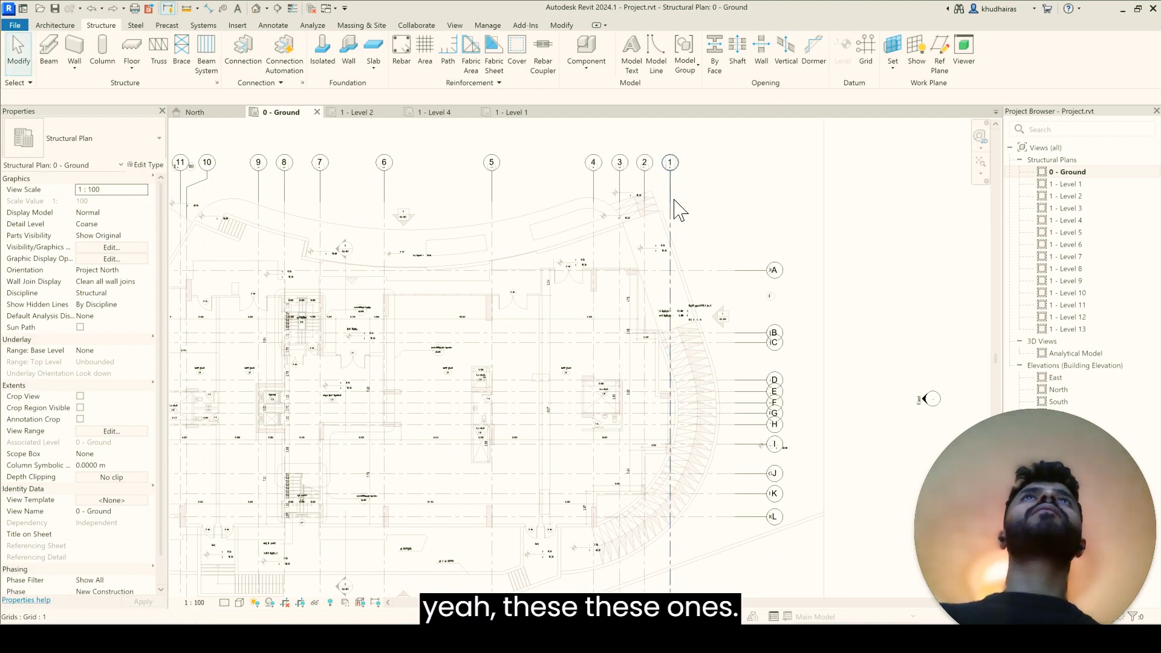
{"action": "scroll", "coordinate": [646, 182], "scroll_direction": "up", "scroll_amount": 2}
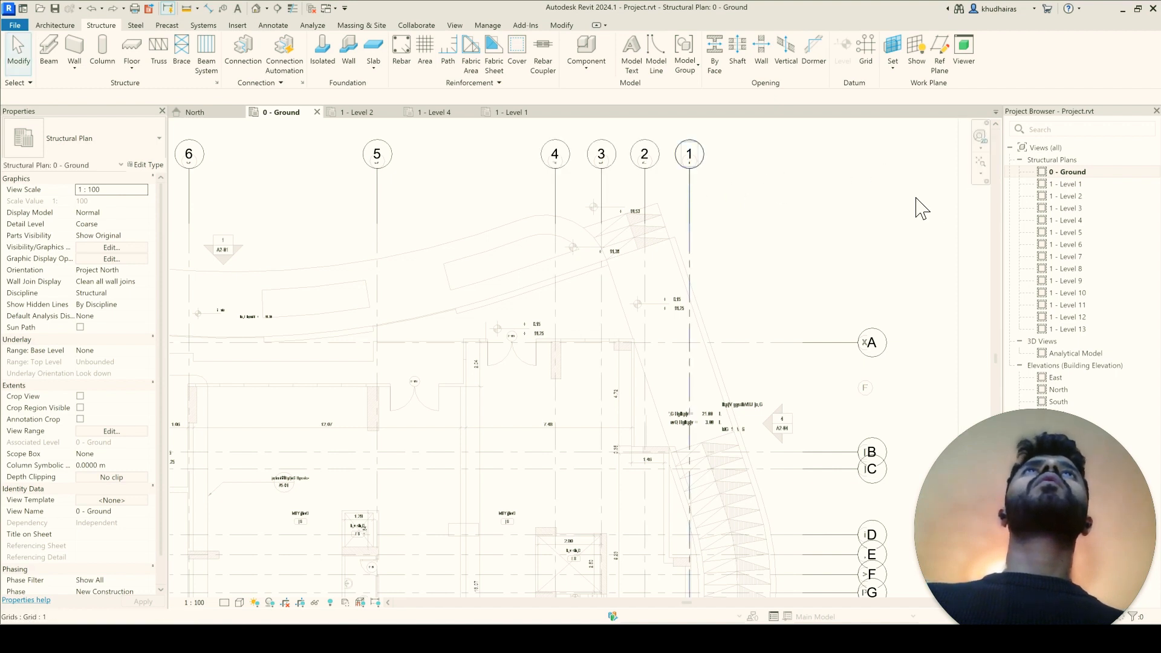
{"action": "left_click", "coordinate": [960, 211]}
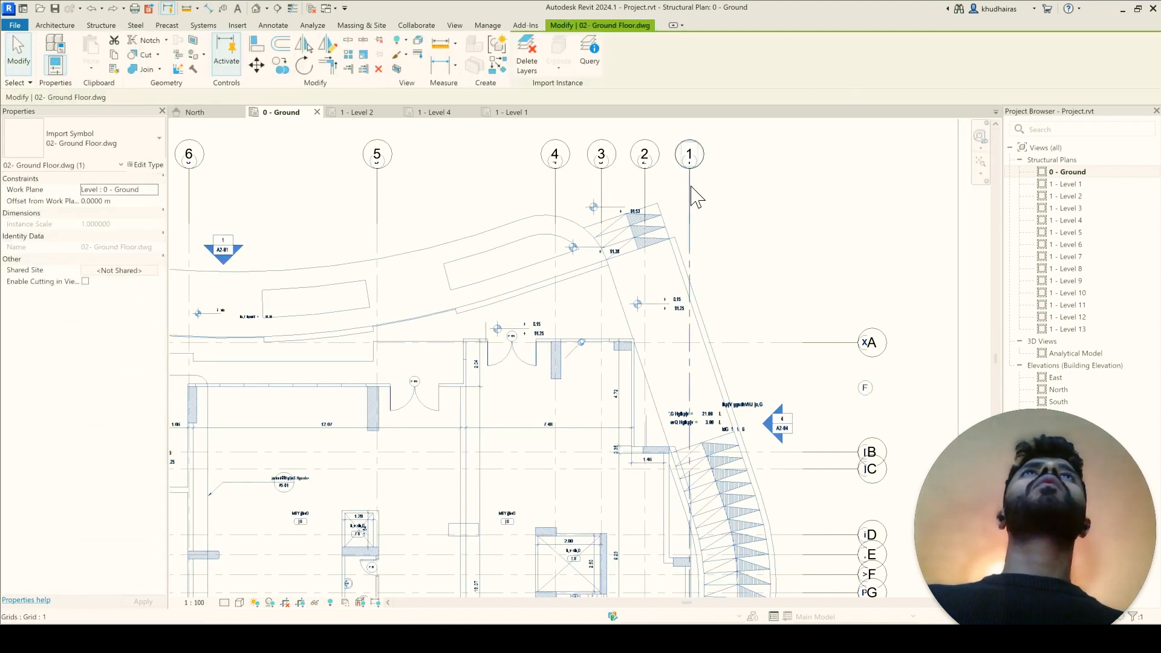
{"action": "left_click", "coordinate": [591, 68]}
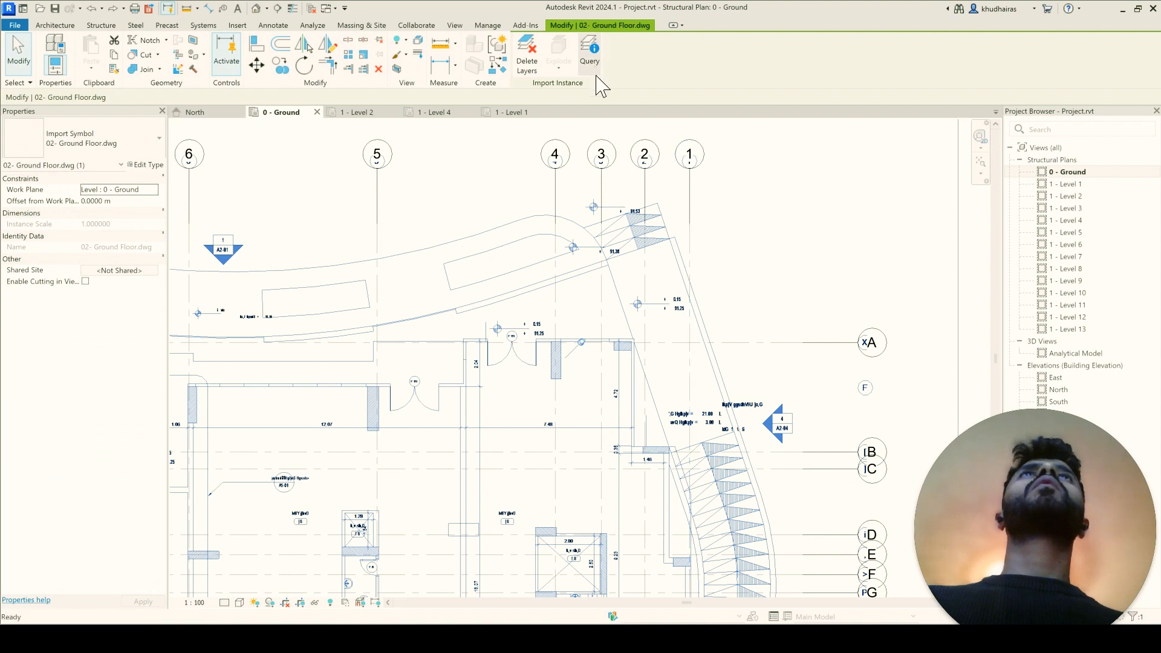
{"action": "left_click", "coordinate": [696, 164]}
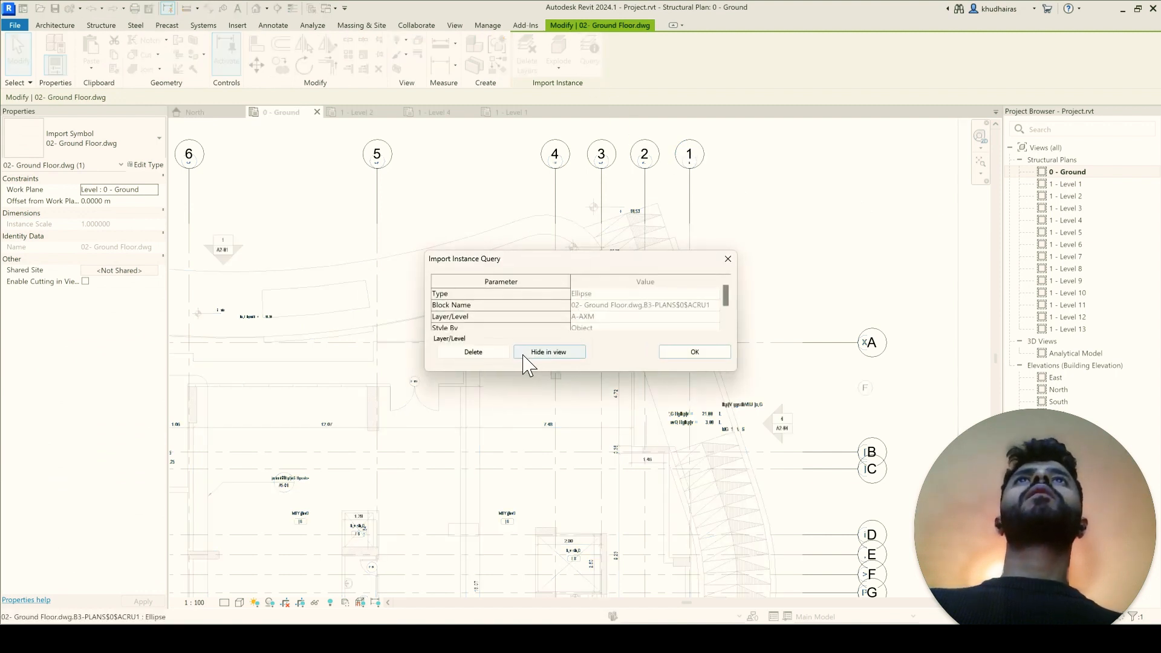
{"action": "left_click", "coordinate": [480, 353]}
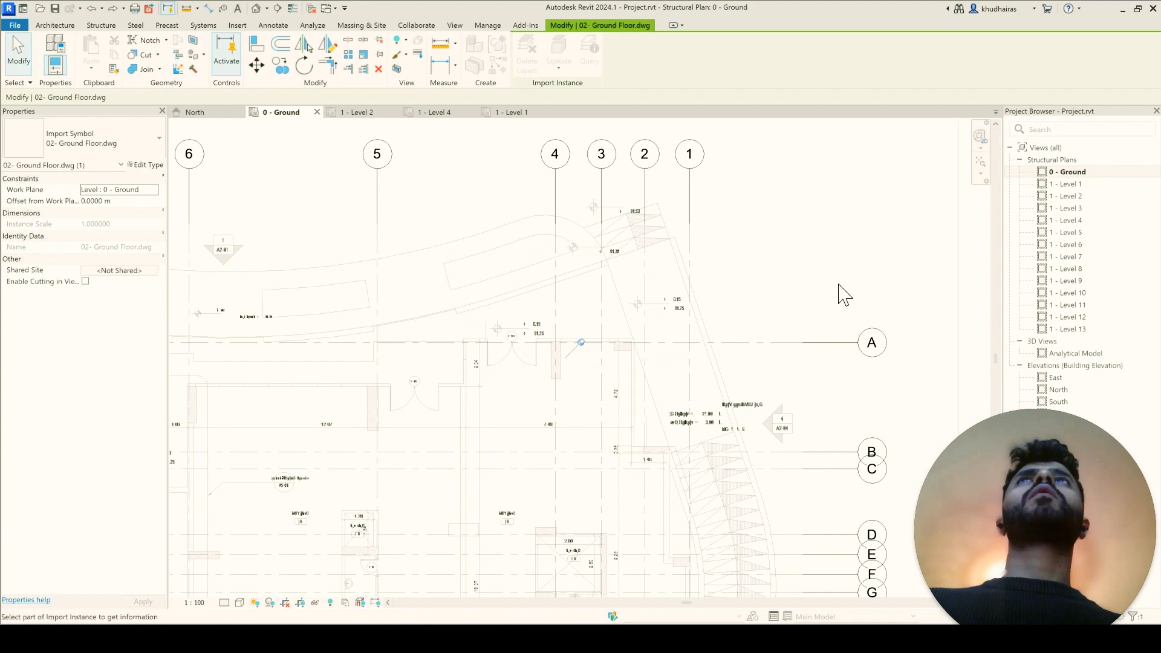
Step: Open the 1 - Level 1 plan and select the stray horizontal line crossing the grids near their upper bubbles
{"action": "scroll", "coordinate": [847, 291], "scroll_direction": "down", "scroll_amount": 6}
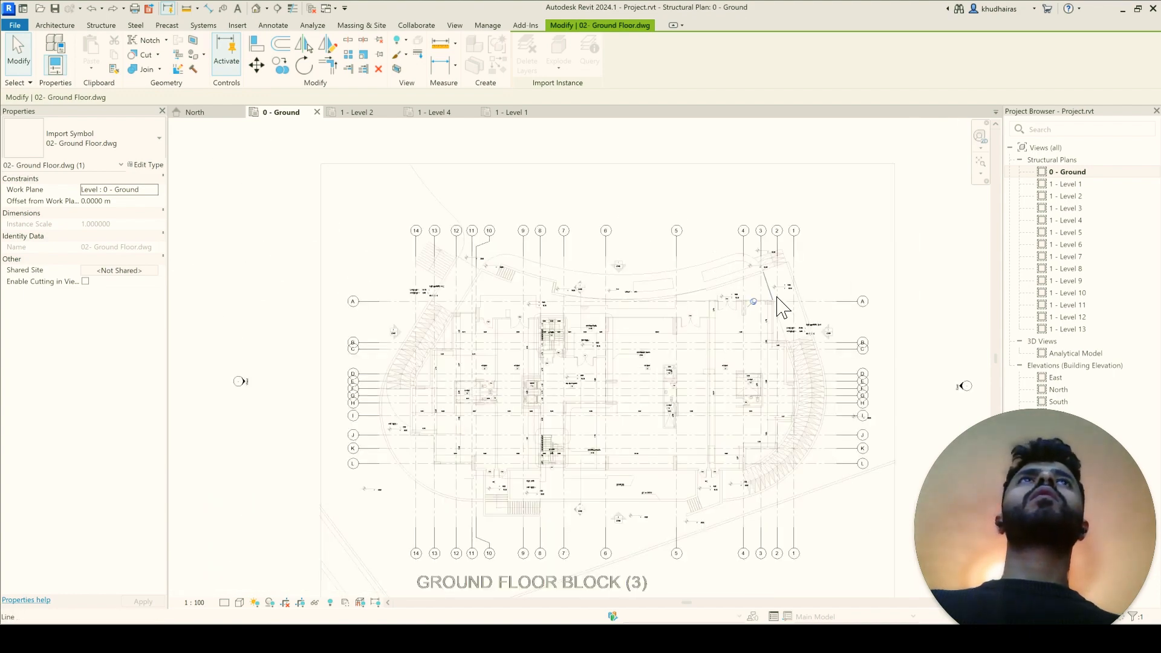
{"action": "double_click", "coordinate": [1076, 190]}
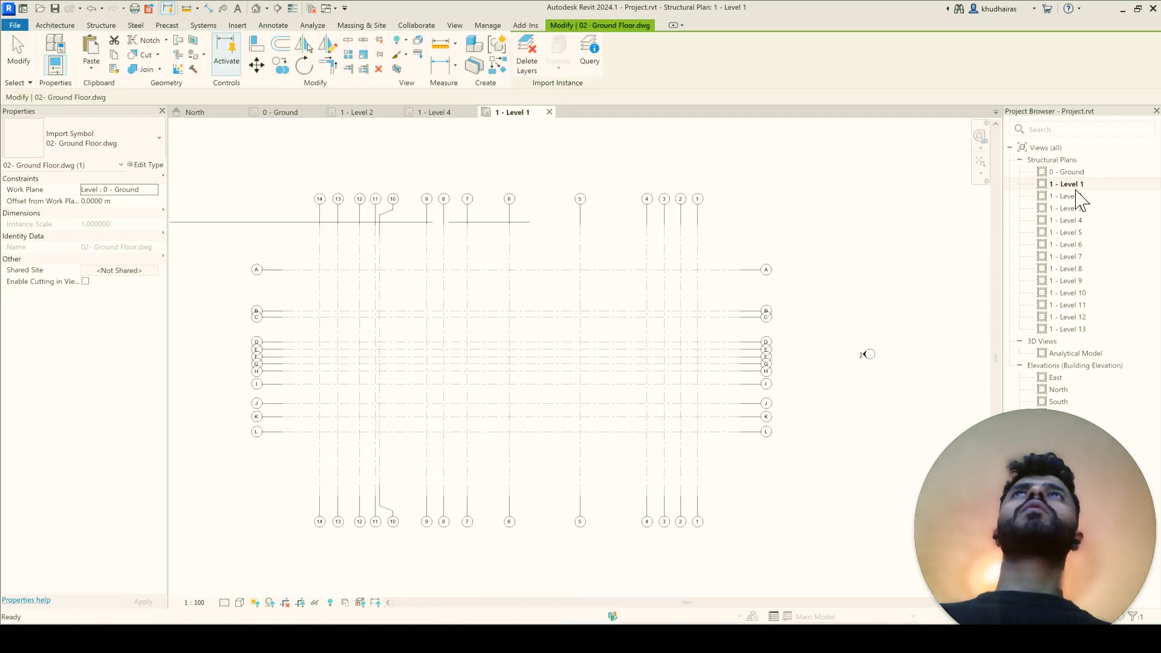
{"action": "scroll", "coordinate": [838, 291], "scroll_direction": "down", "scroll_amount": 3}
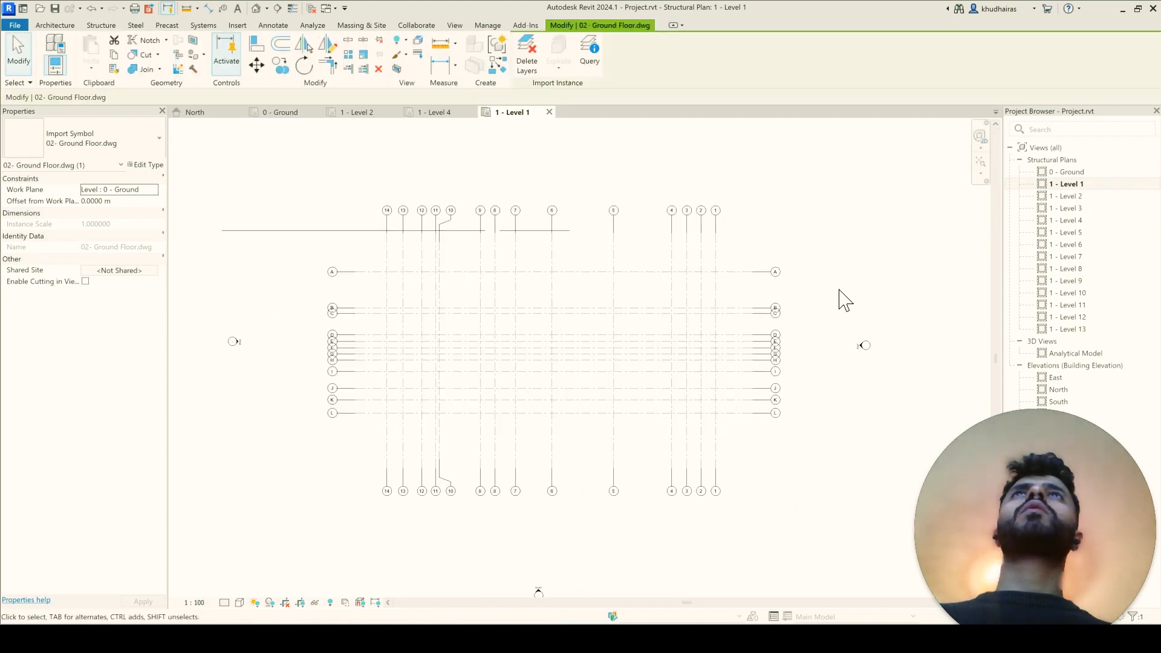
{"action": "left_click", "coordinate": [429, 239]}
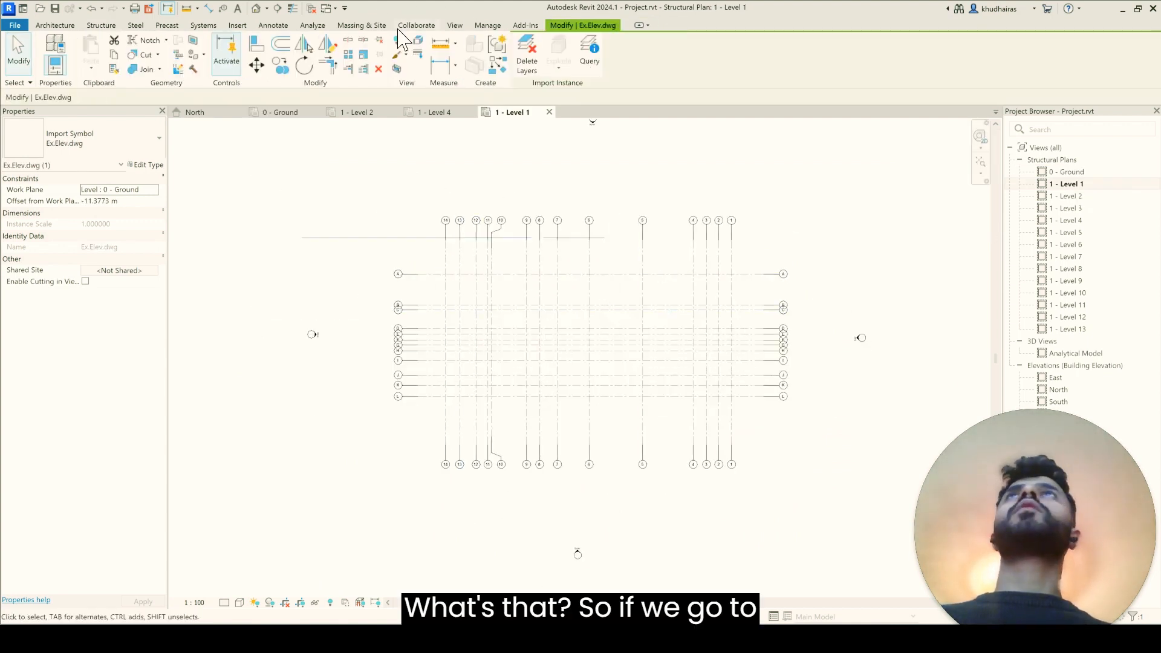
Step: Open the default 3D view, select the Ex.Elev.dwg import there, and compare it with the line in the 1 - Level 1 plan
{"action": "left_click", "coordinate": [455, 24]}
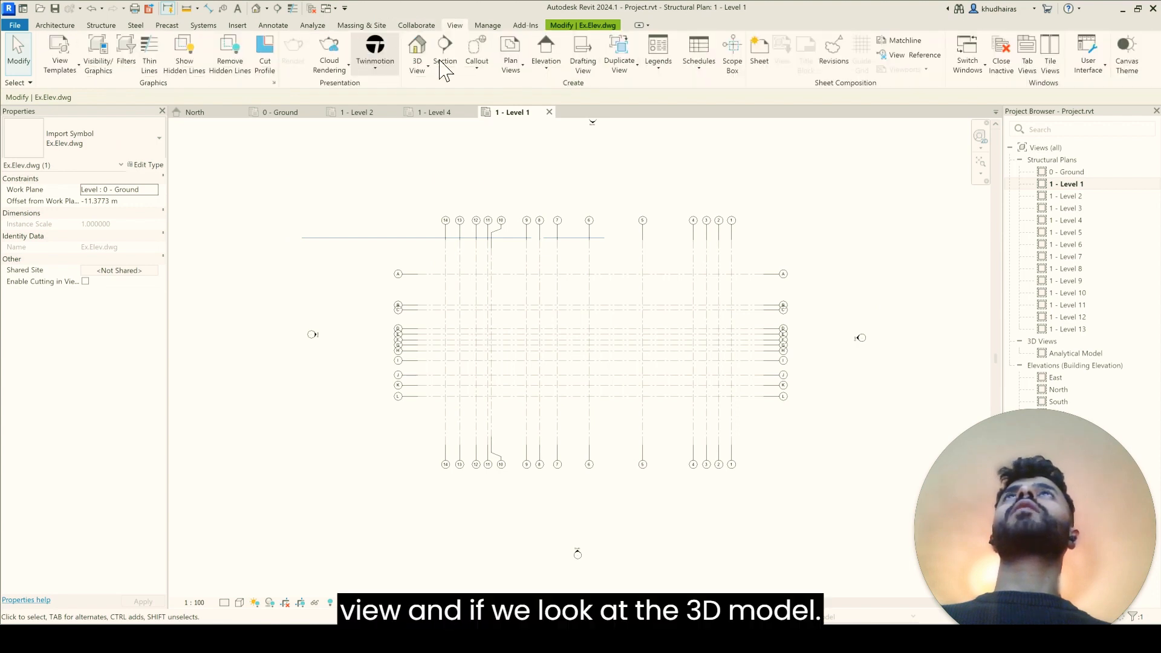
{"action": "left_click", "coordinate": [421, 73]}
{"action": "left_click", "coordinate": [421, 90]}
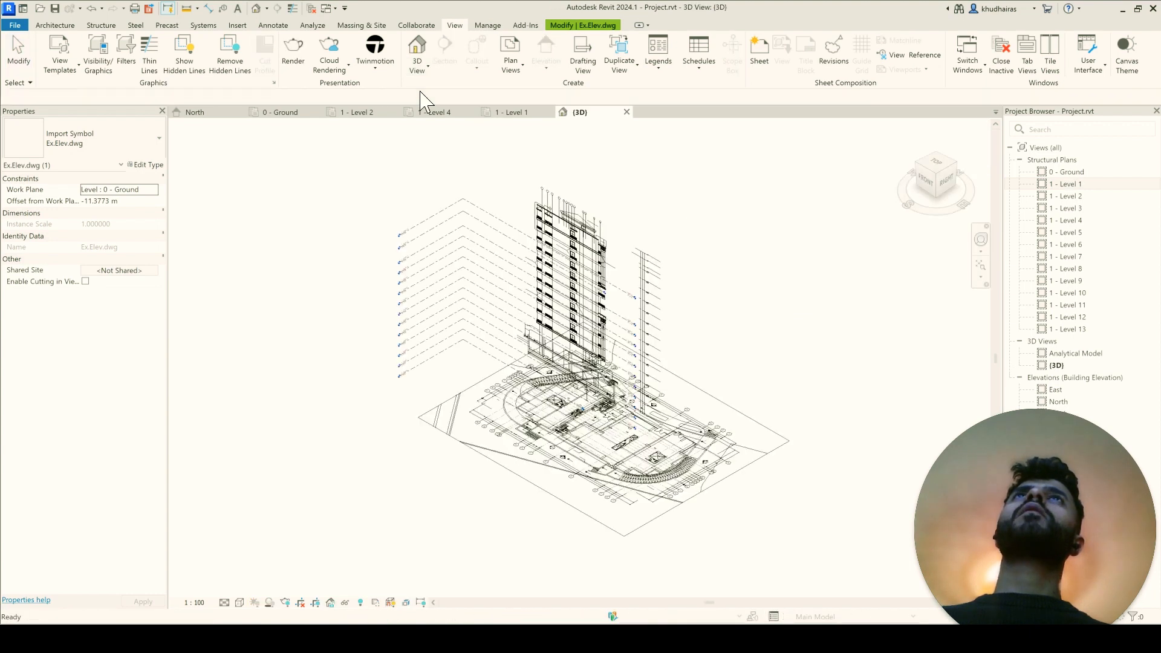
{"action": "key", "text": "Escape"}
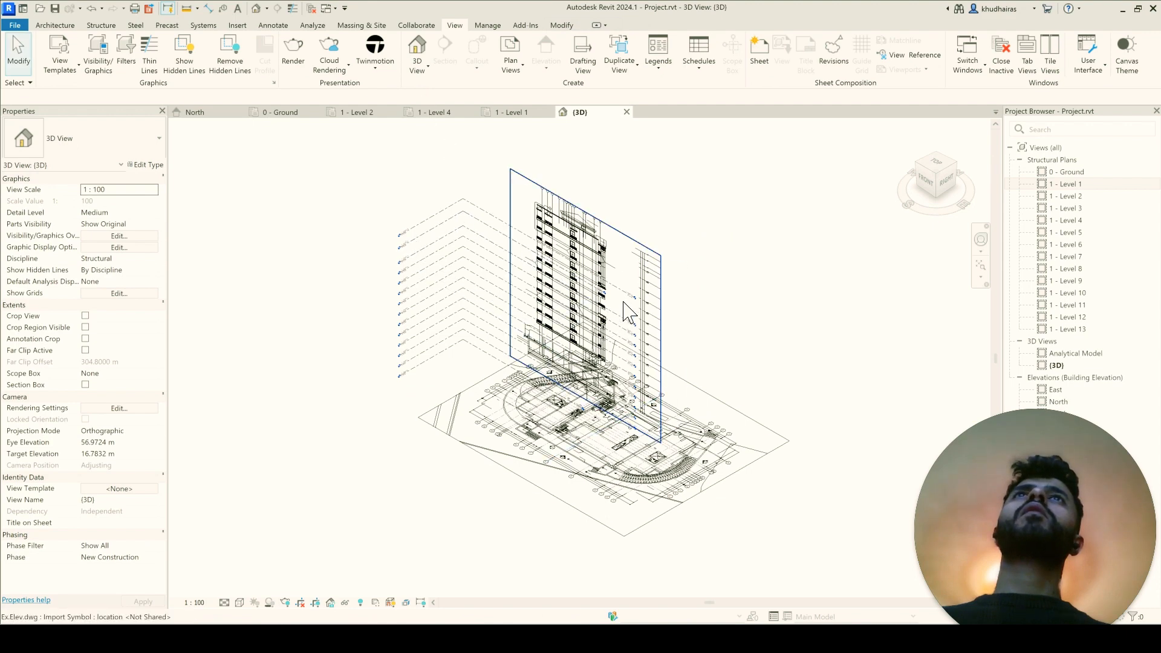
{"action": "scroll", "coordinate": [629, 293], "scroll_direction": "up", "scroll_amount": 1}
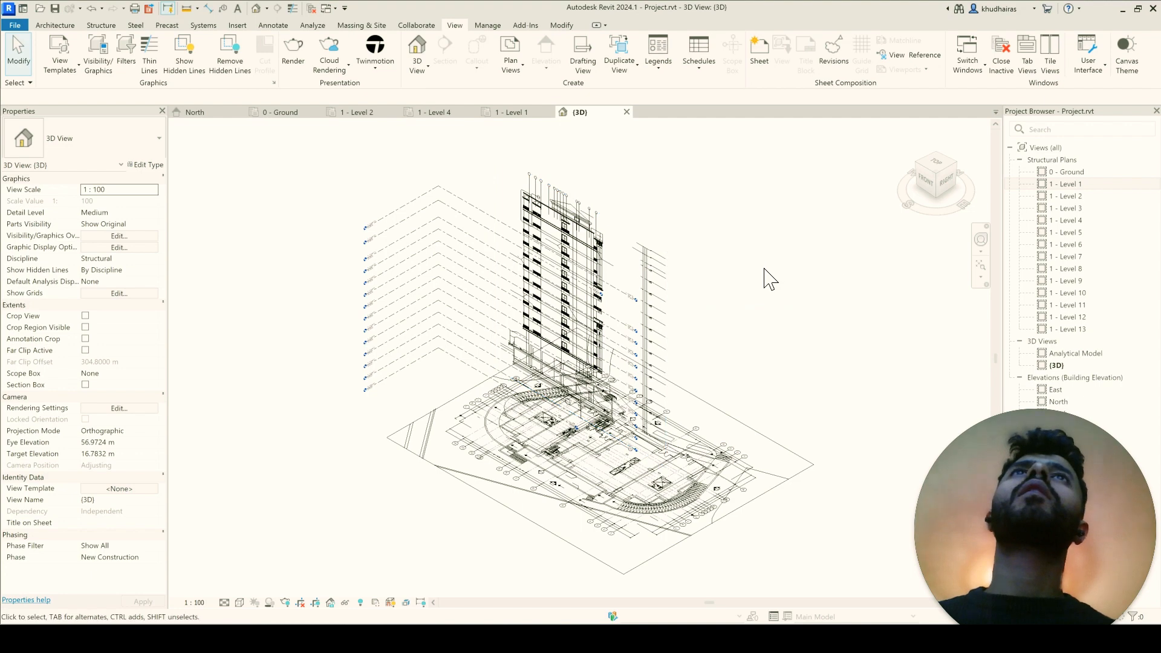
{"action": "left_click", "coordinate": [672, 277]}
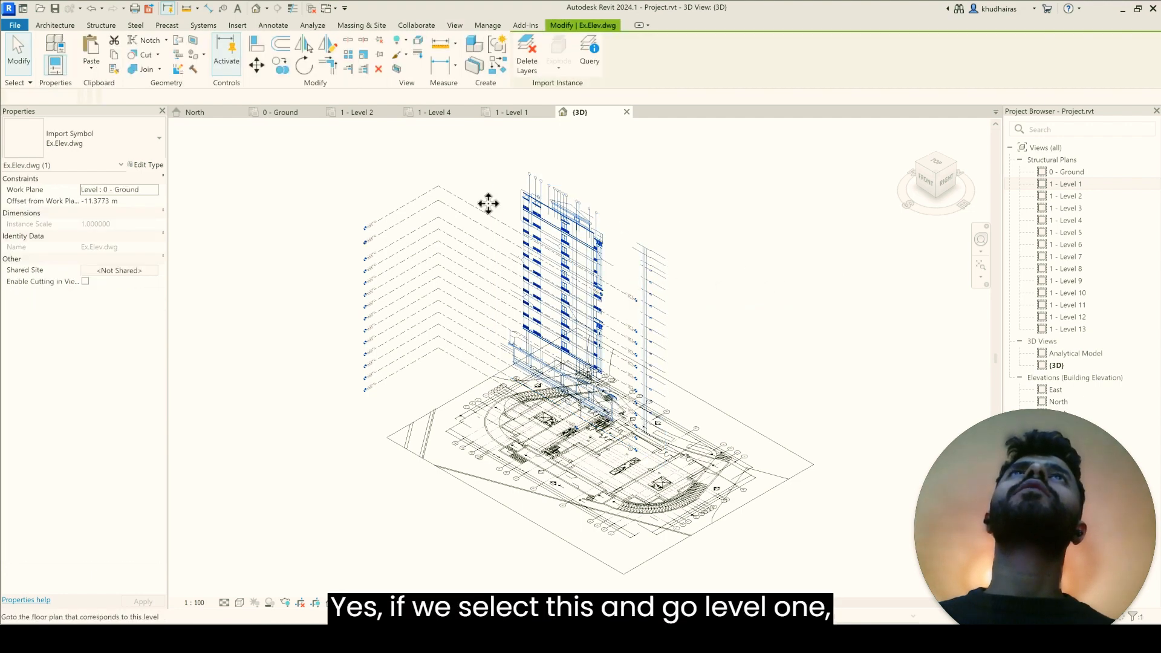
{"action": "left_click", "coordinate": [517, 114]}
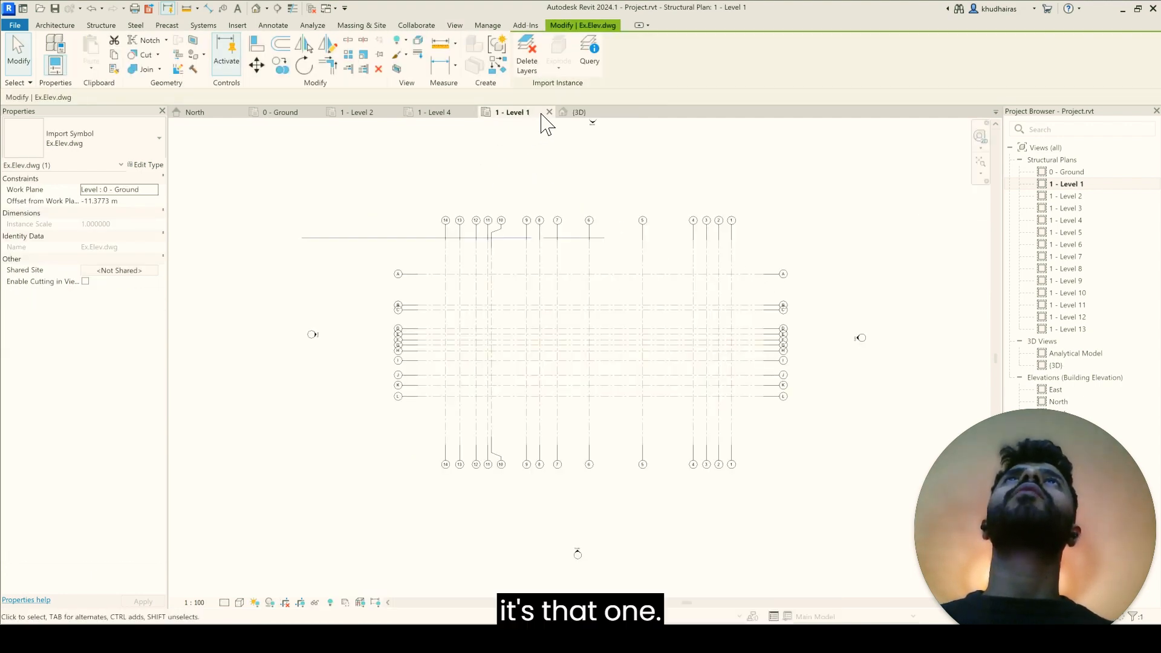
Step: Close the 1 - Level 1, 1 - Level 4 and 1 - Level 2 plans and inspect the imports in the 3D view
{"action": "left_click", "coordinate": [549, 113]}
{"action": "left_click", "coordinate": [419, 115]}
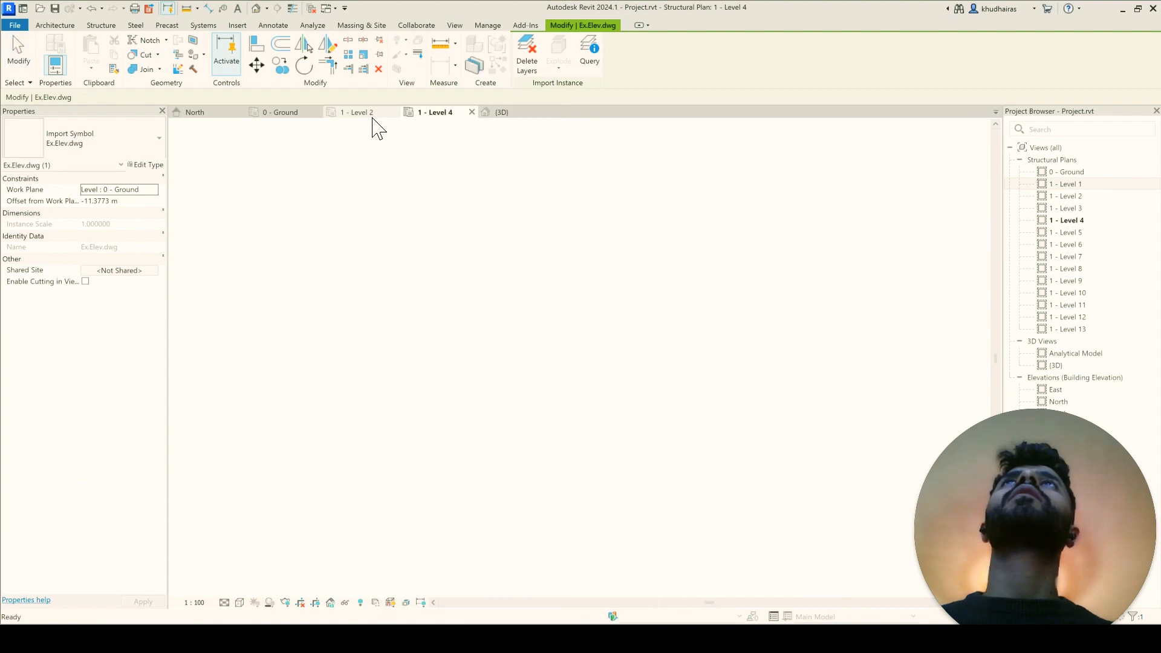
{"action": "left_click", "coordinate": [387, 114]}
{"action": "left_click", "coordinate": [394, 112]}
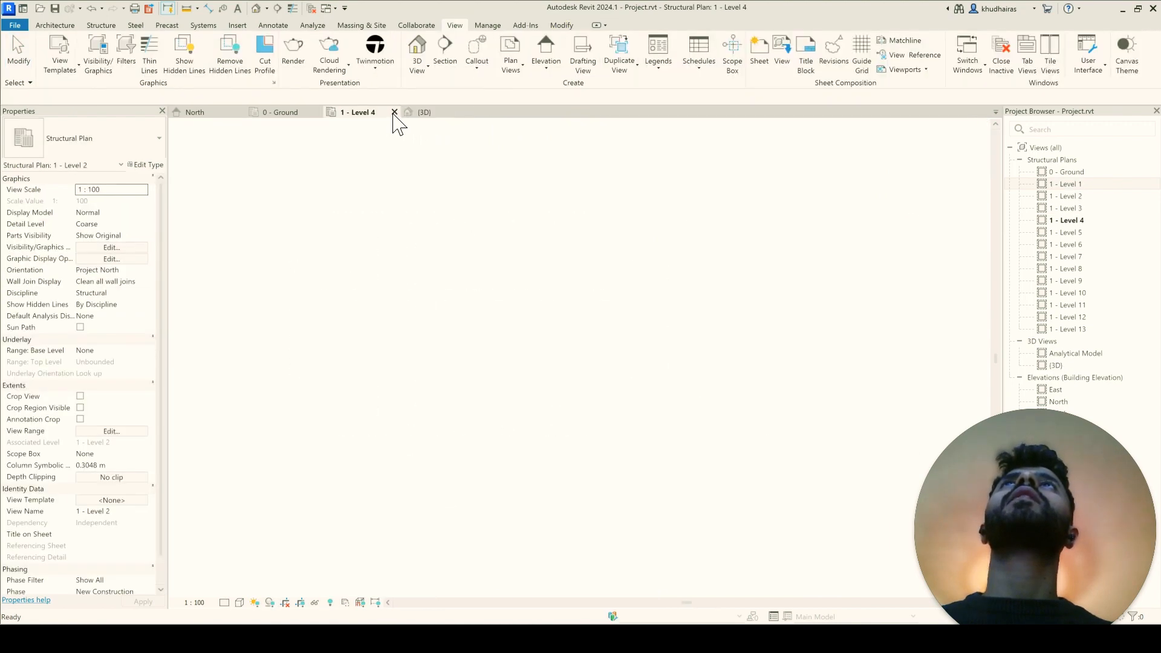
{"action": "left_click", "coordinate": [394, 112]}
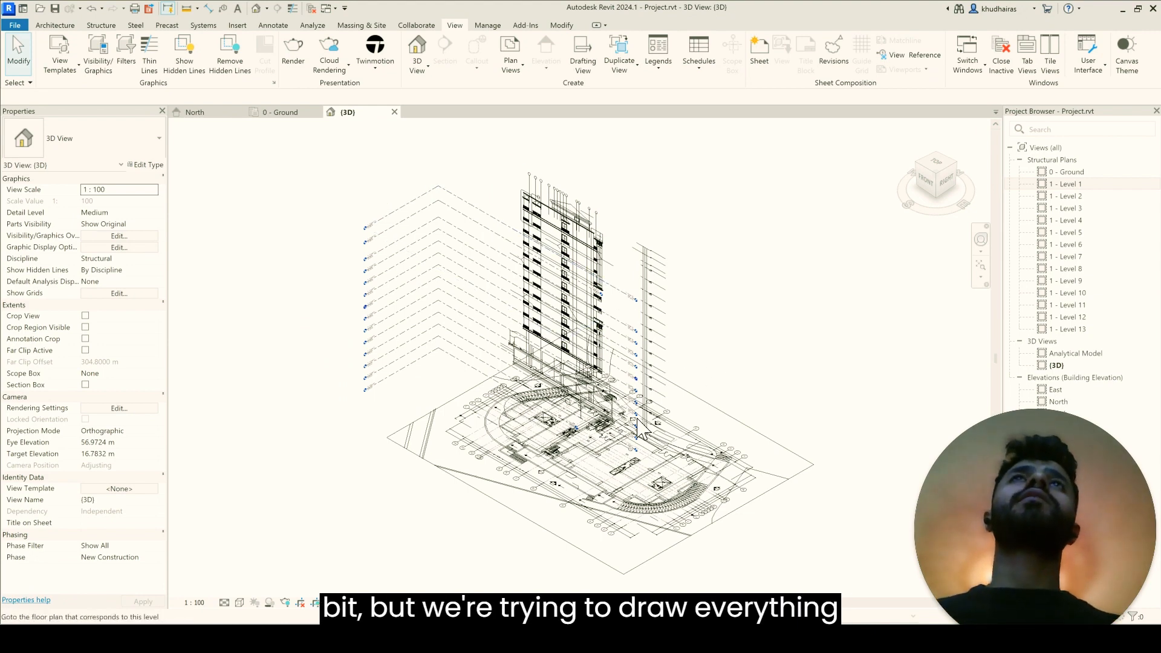
{"action": "scroll", "coordinate": [675, 529], "scroll_direction": "up", "scroll_amount": 3}
{"action": "scroll", "coordinate": [674, 529], "scroll_direction": "down", "scroll_amount": 4}
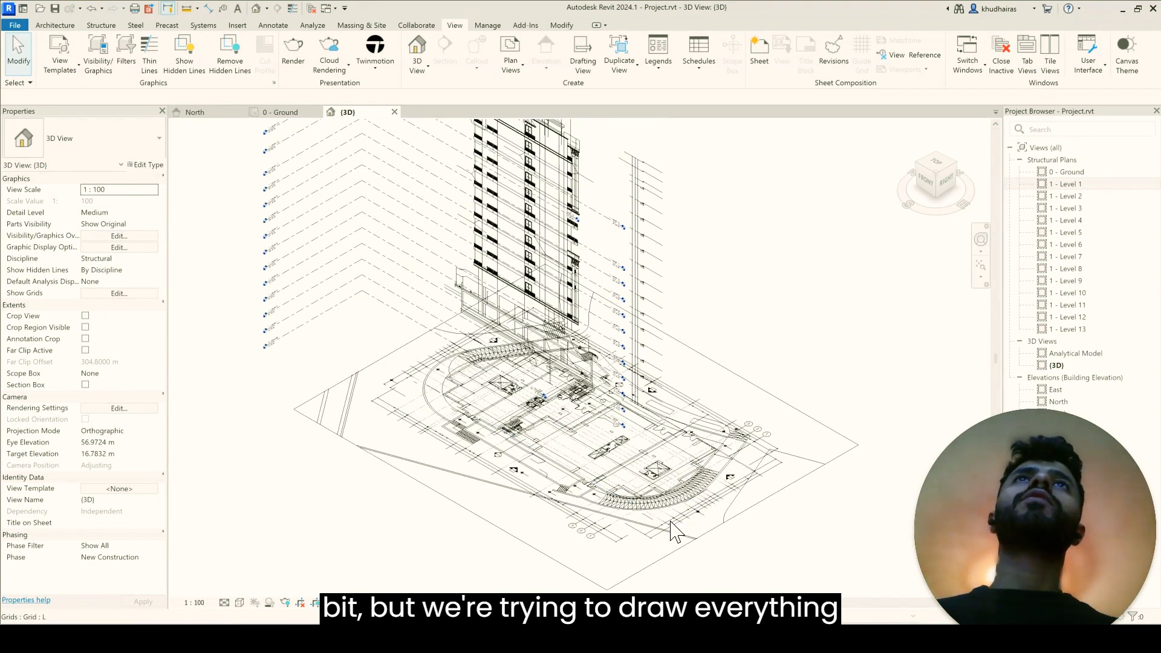
Step: In the 0 - Ground plan, reverse the Structural Plan type's view direction, and review the view range without changing it
{"action": "double_click", "coordinate": [1068, 173]}
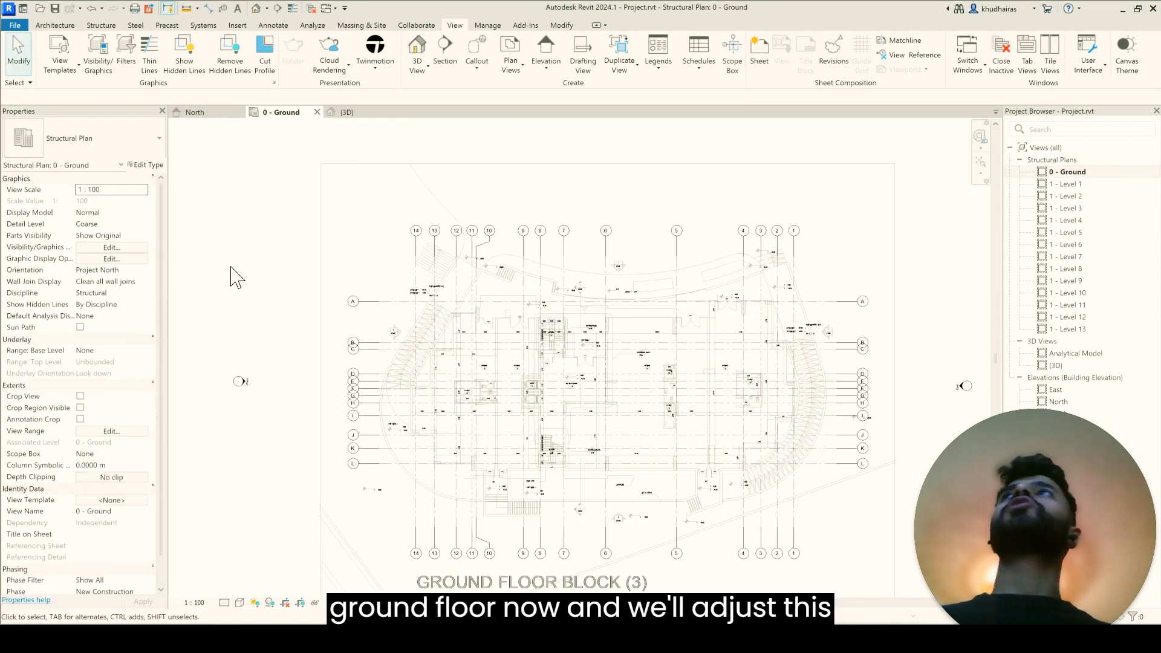
{"action": "scroll", "coordinate": [230, 272], "scroll_direction": "down", "scroll_amount": 2}
{"action": "scroll", "coordinate": [412, 473], "scroll_direction": "up", "scroll_amount": 1}
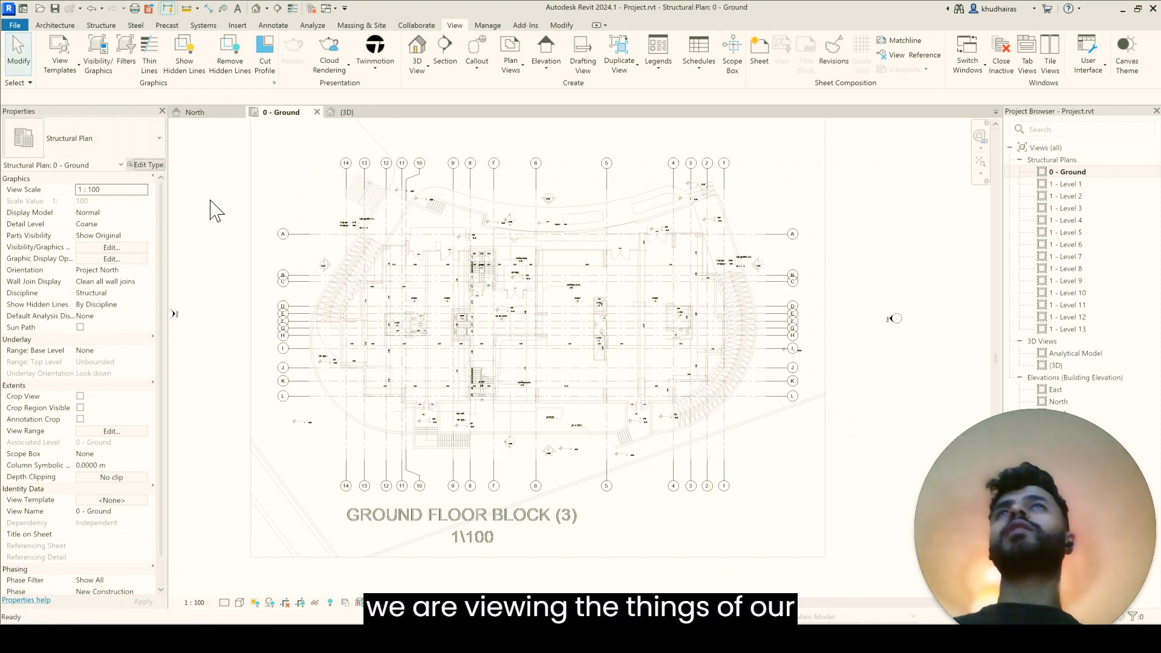
{"action": "left_click", "coordinate": [147, 164]}
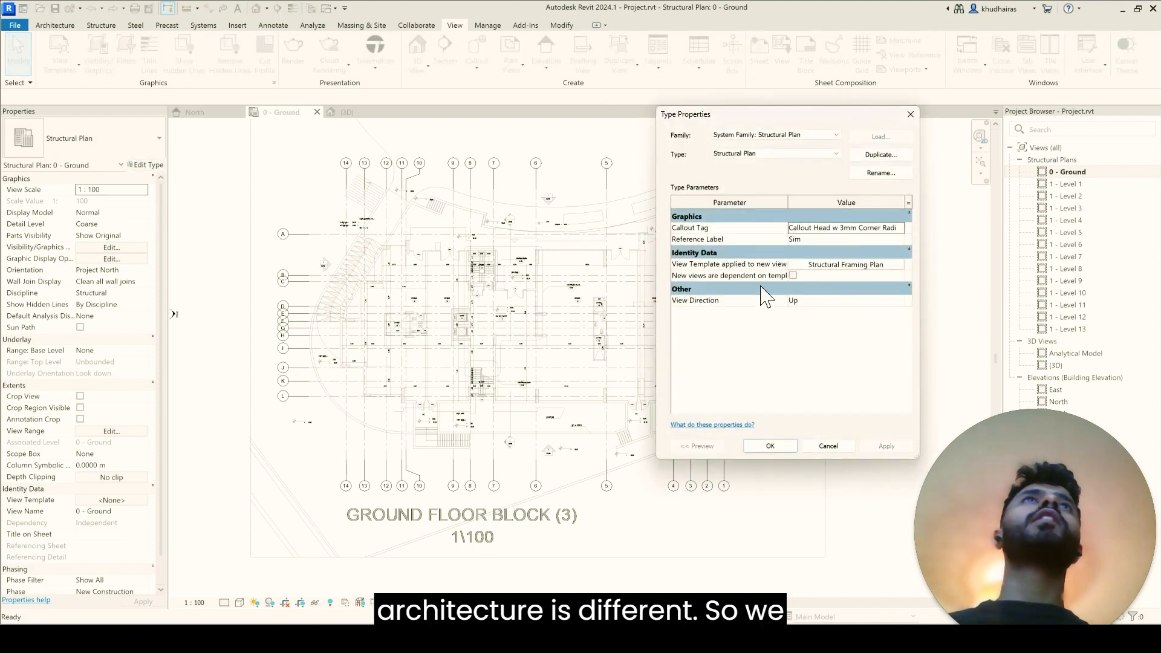
{"action": "left_click", "coordinate": [810, 302]}
{"action": "left_click", "coordinate": [897, 301]}
{"action": "left_click", "coordinate": [844, 313]}
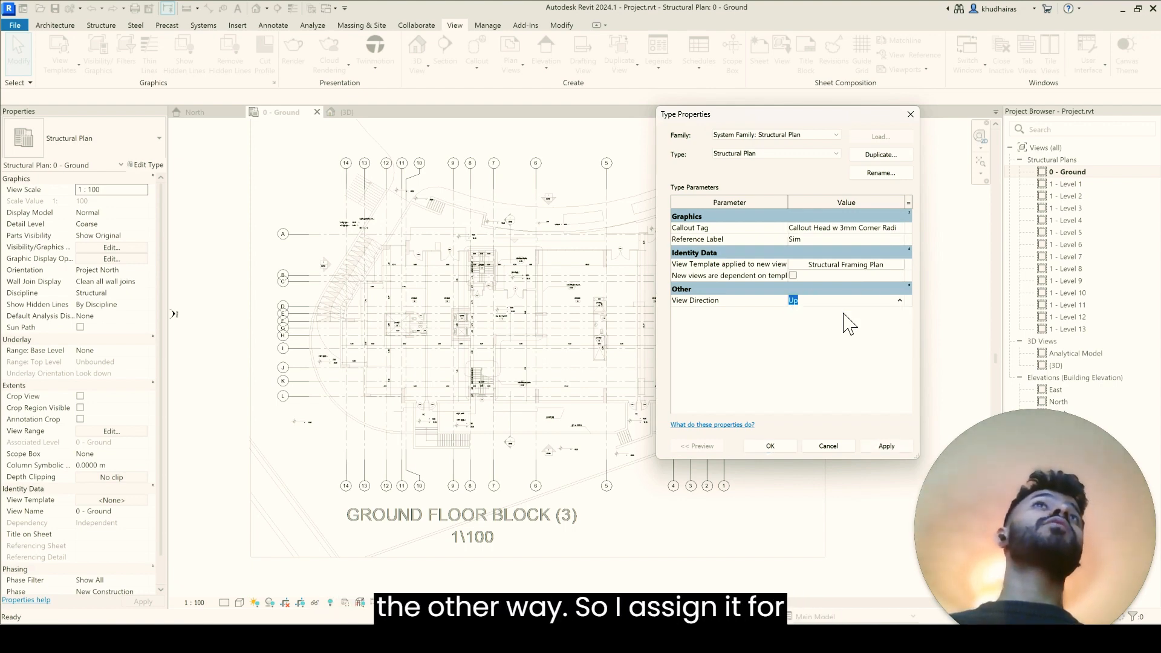
{"action": "left_click", "coordinate": [788, 451]}
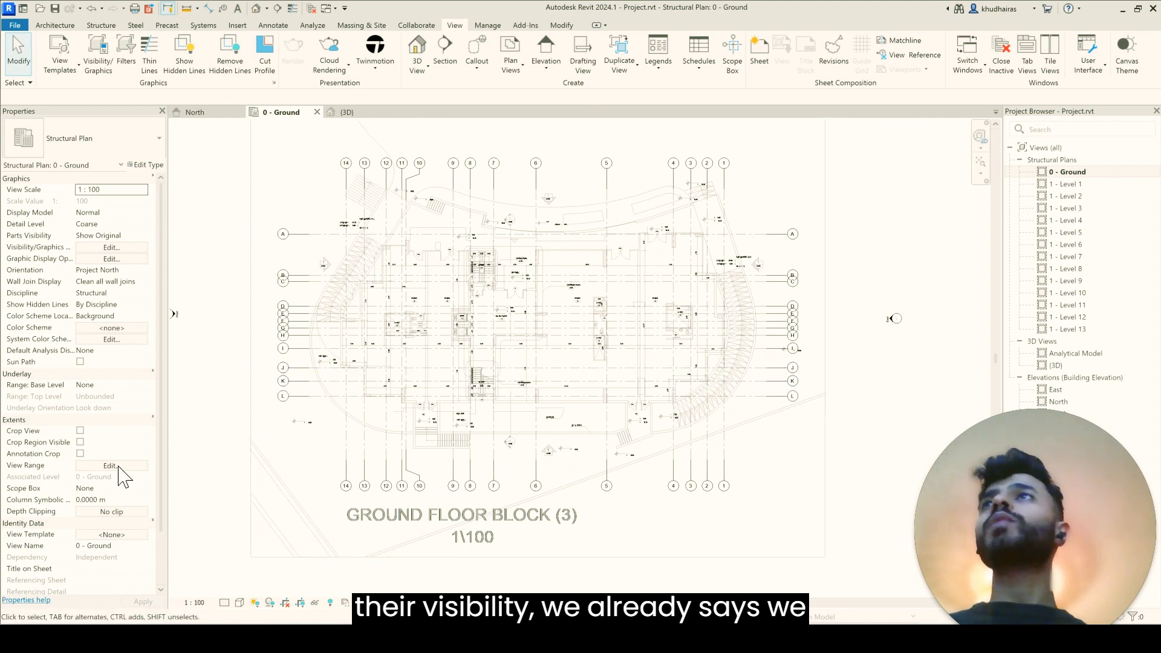
{"action": "left_click", "coordinate": [91, 465]}
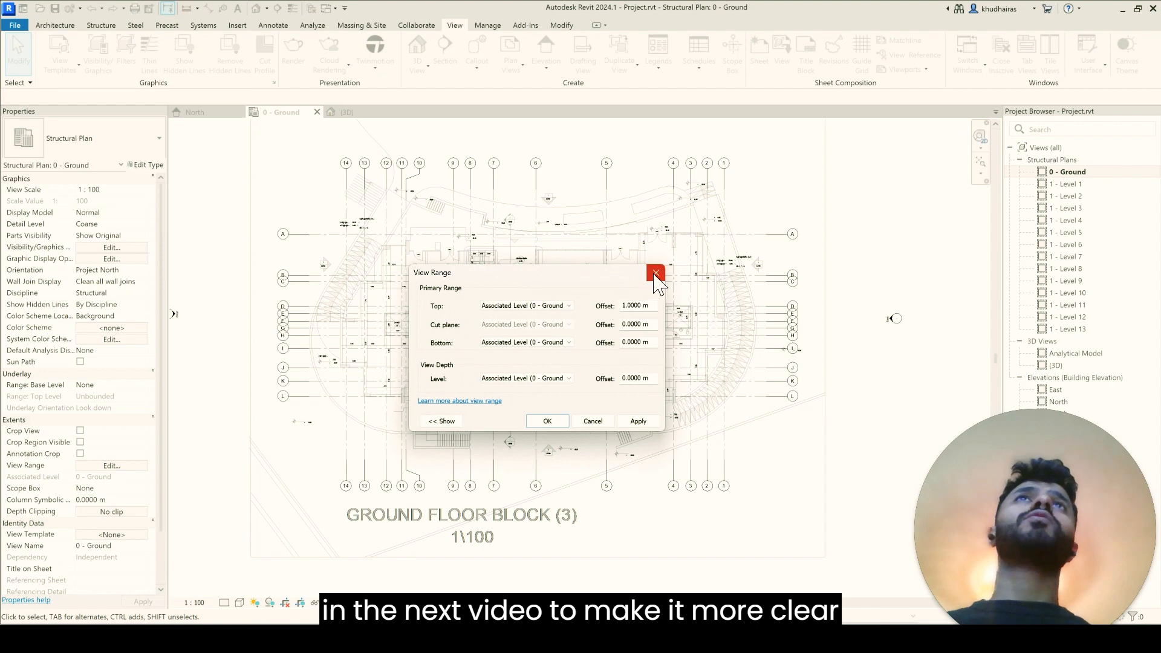
{"action": "left_click", "coordinate": [656, 274]}
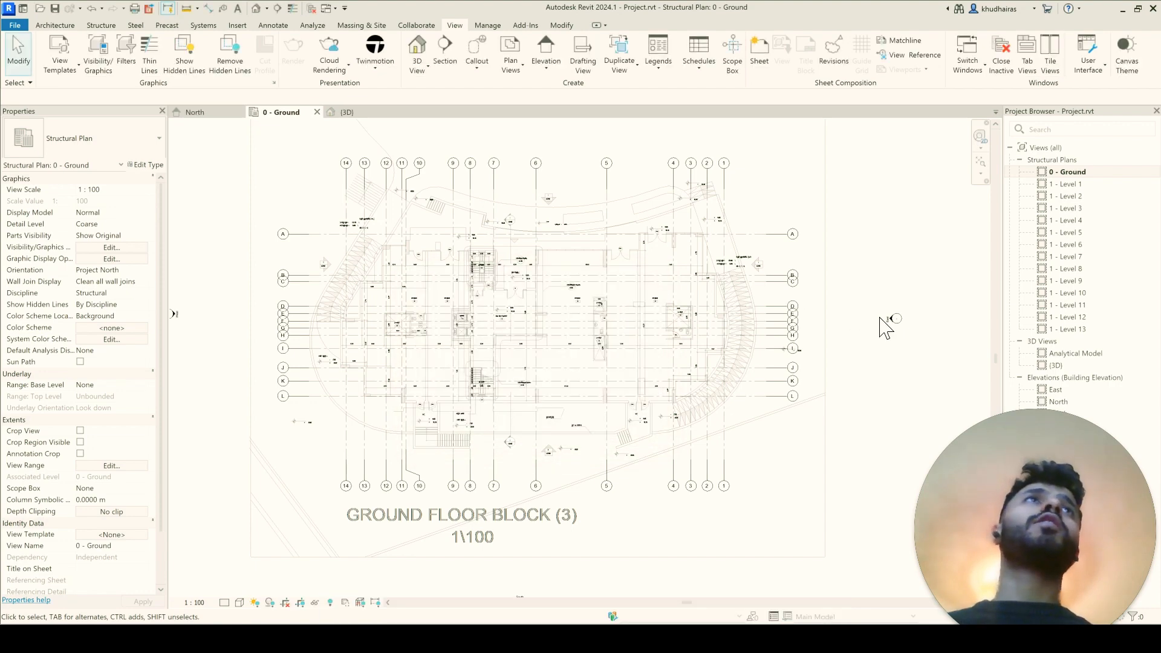